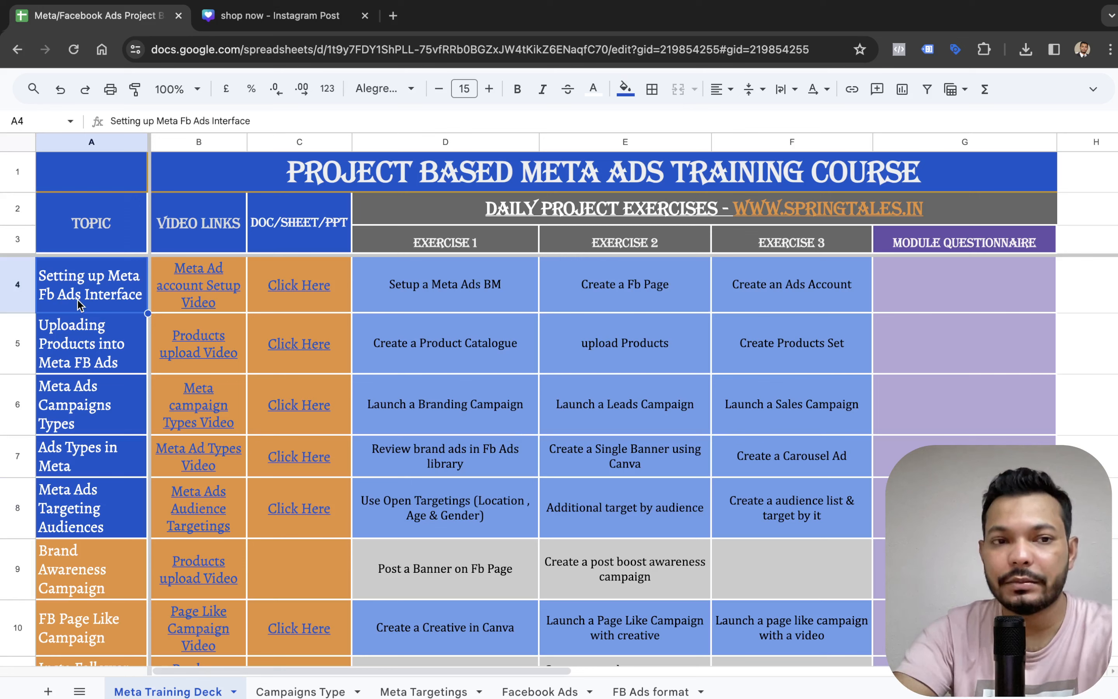
# Go through the Topic column of the Meta Training Deck sheet down to Meta Ads Targeting Audiences.
pyautogui.press('Down')
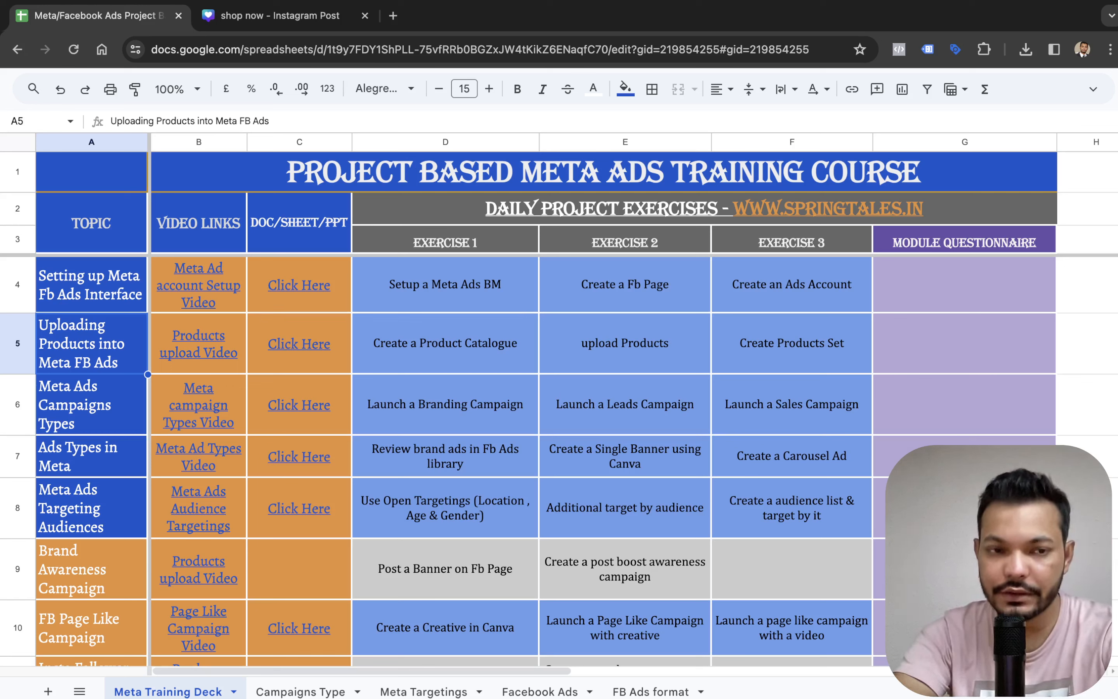
pyautogui.press('Down')
pyautogui.press('Down')
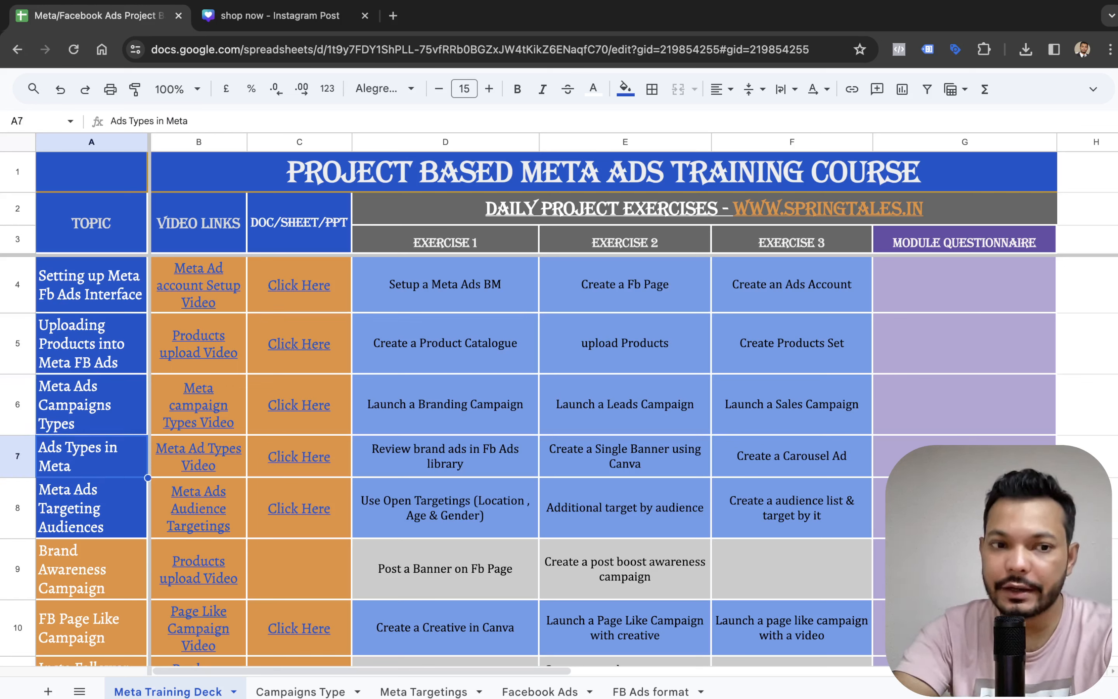
pyautogui.press('Down')
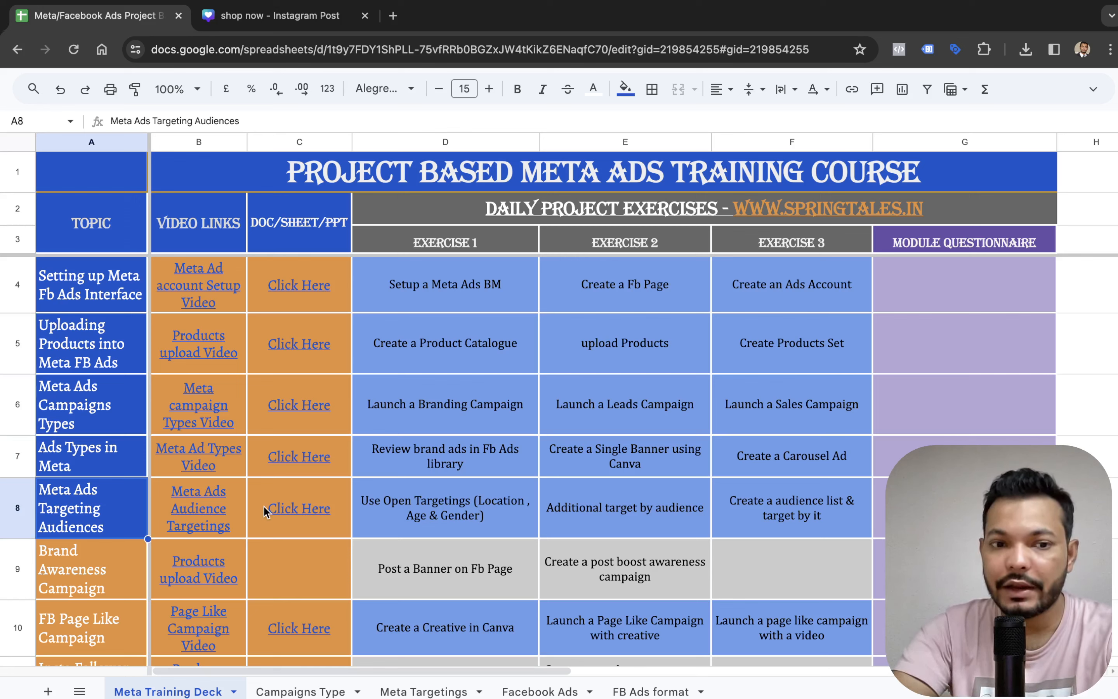
# Open the Campaigns Type sheet and review the Awareness row's ad types and average cost.
pyautogui.click(299, 692)
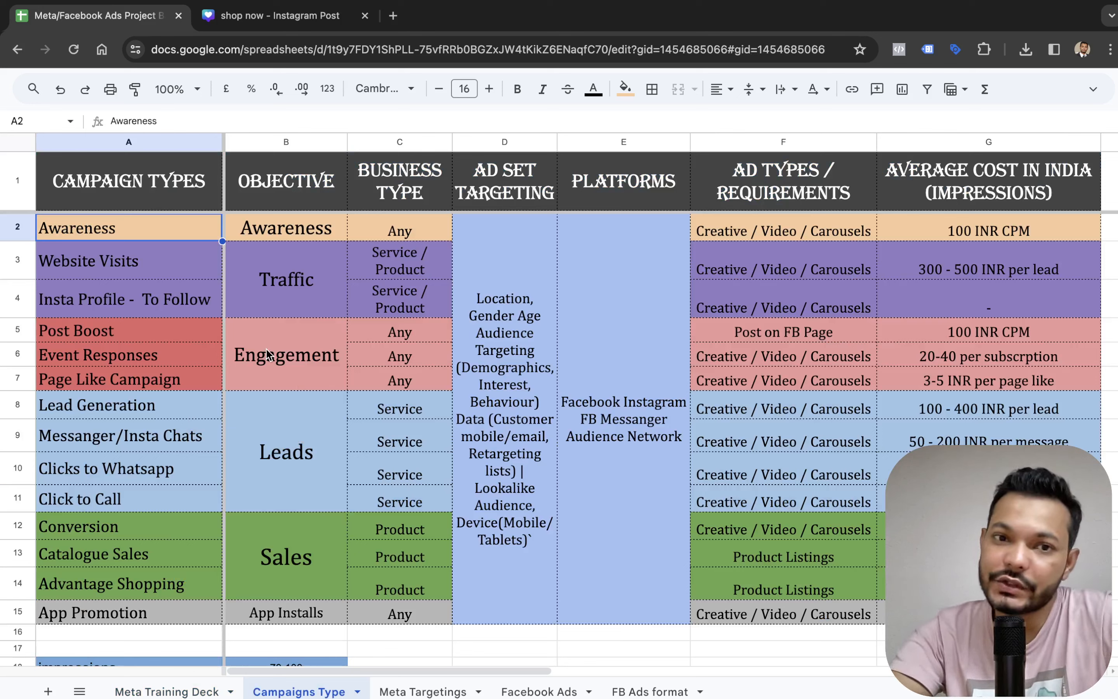
pyautogui.click(112, 289)
pyautogui.click(159, 224)
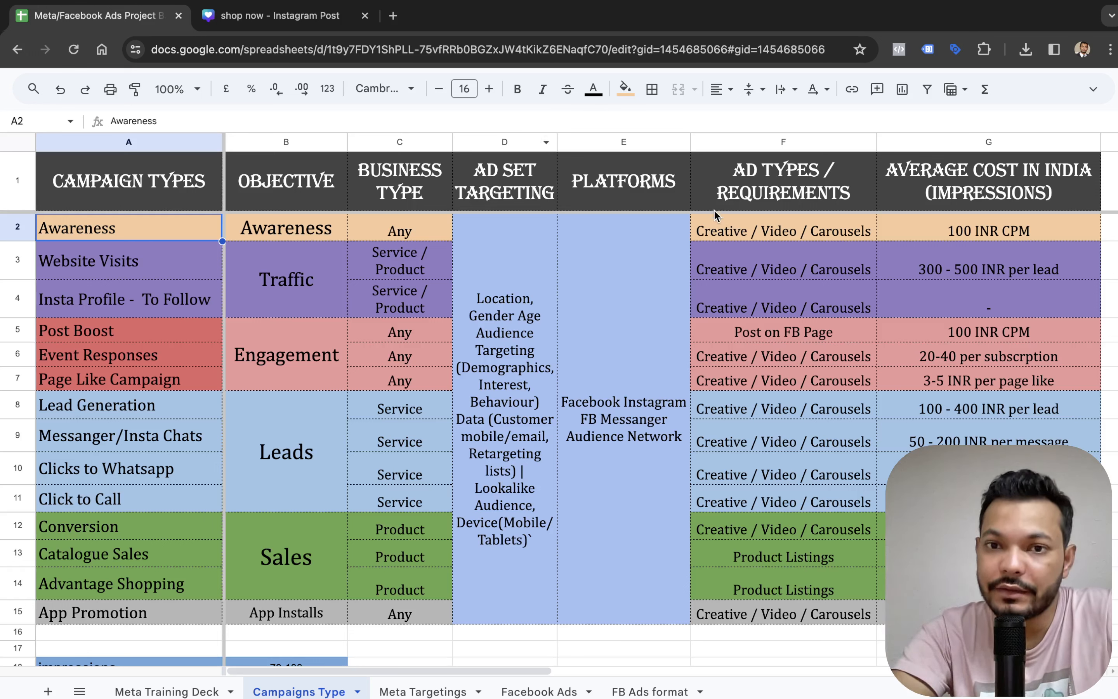
pyautogui.click(727, 216)
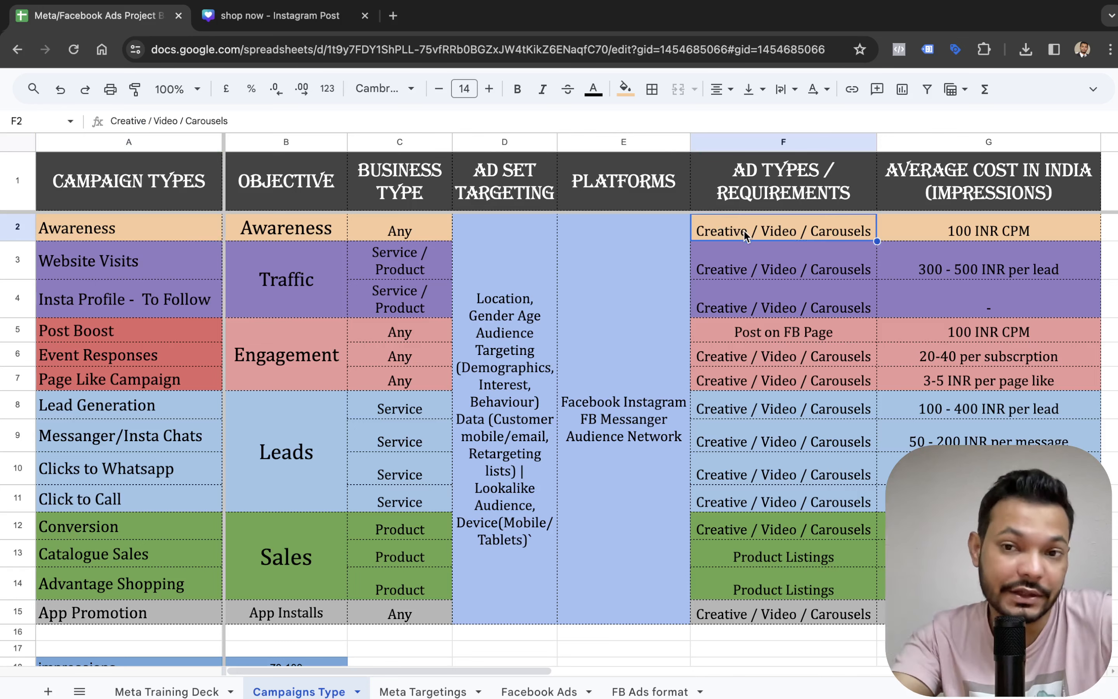
pyautogui.press('Right')
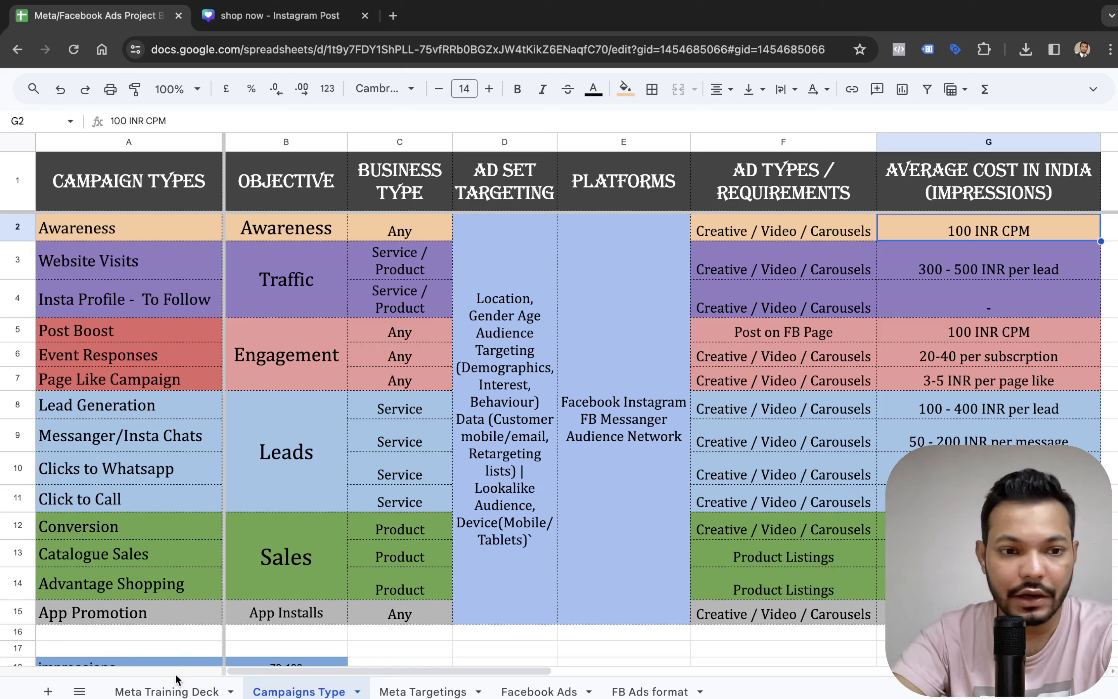
# Return to the Meta Training Deck sheet and switch to Canva to view the jewelry collection banner.
pyautogui.click(178, 692)
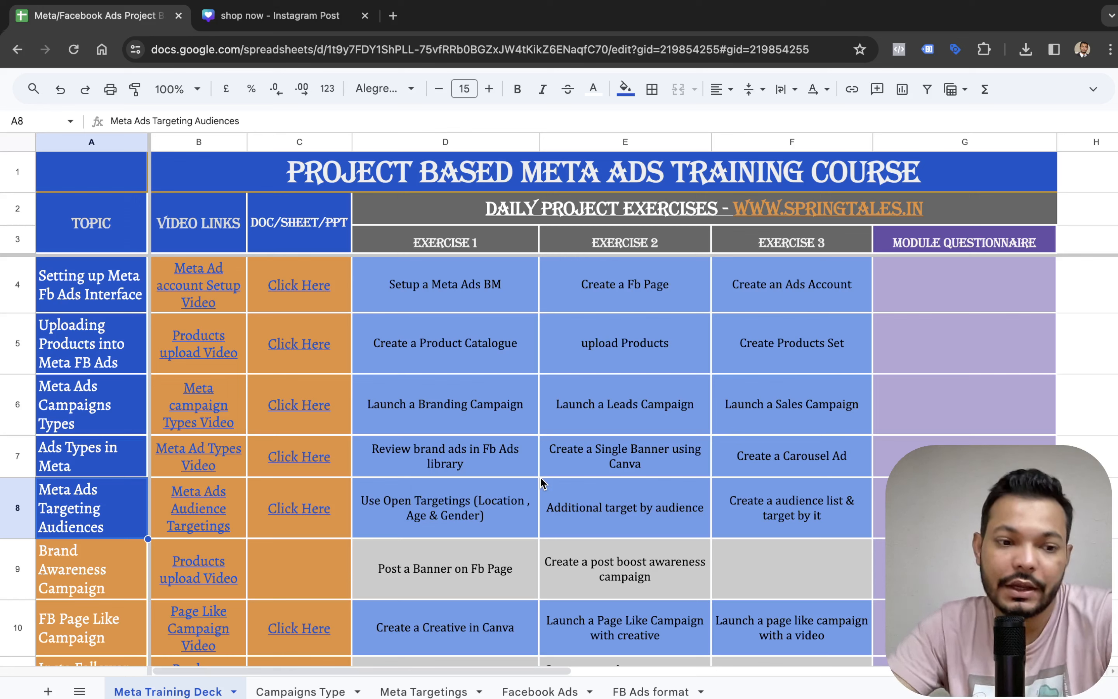
pyautogui.hotkey('ctrl', 'Tab')
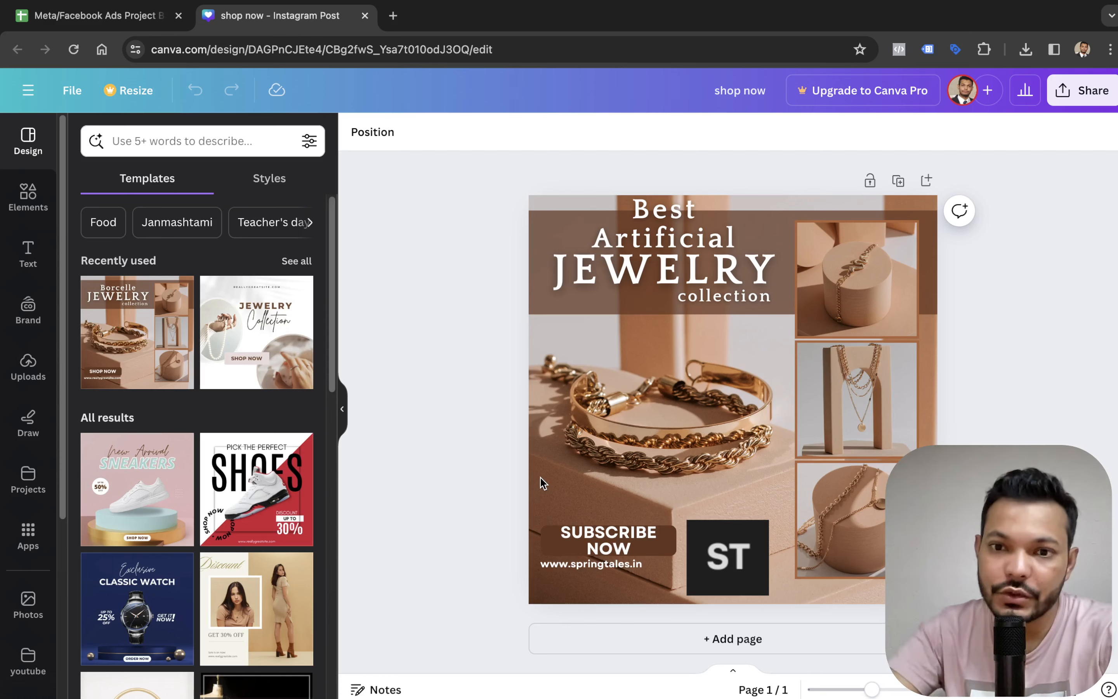
# Switch to Meta Ads Manager and create a new Auction campaign with the Awareness objective.
pyautogui.hotkey('ctrl', 'Right')
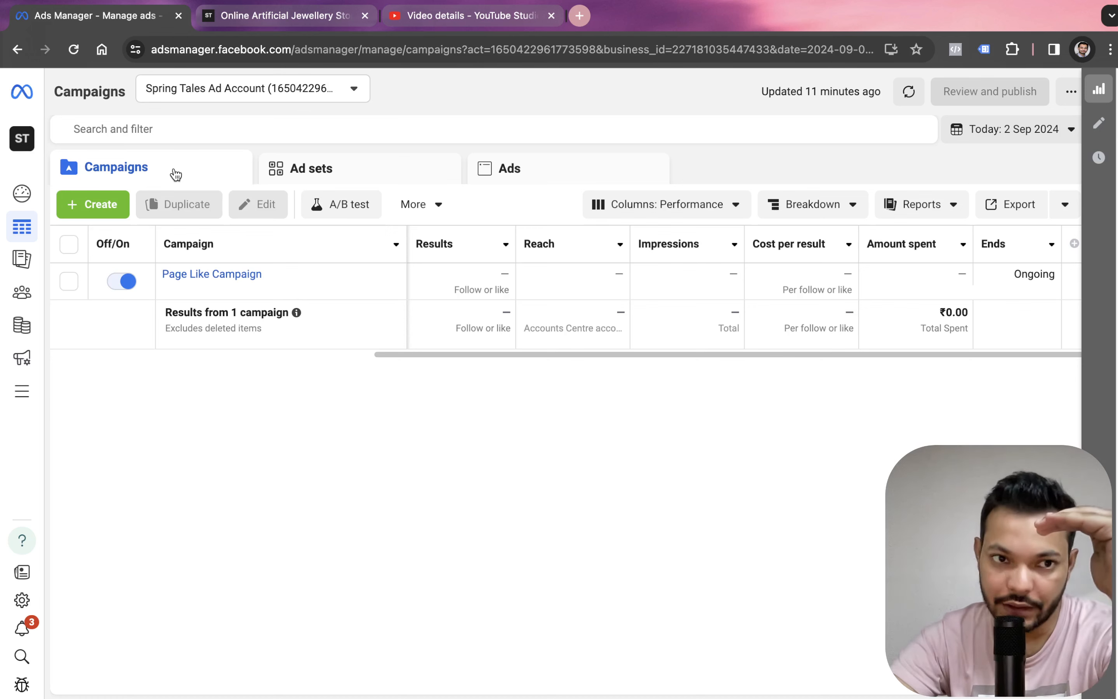
pyautogui.click(102, 206)
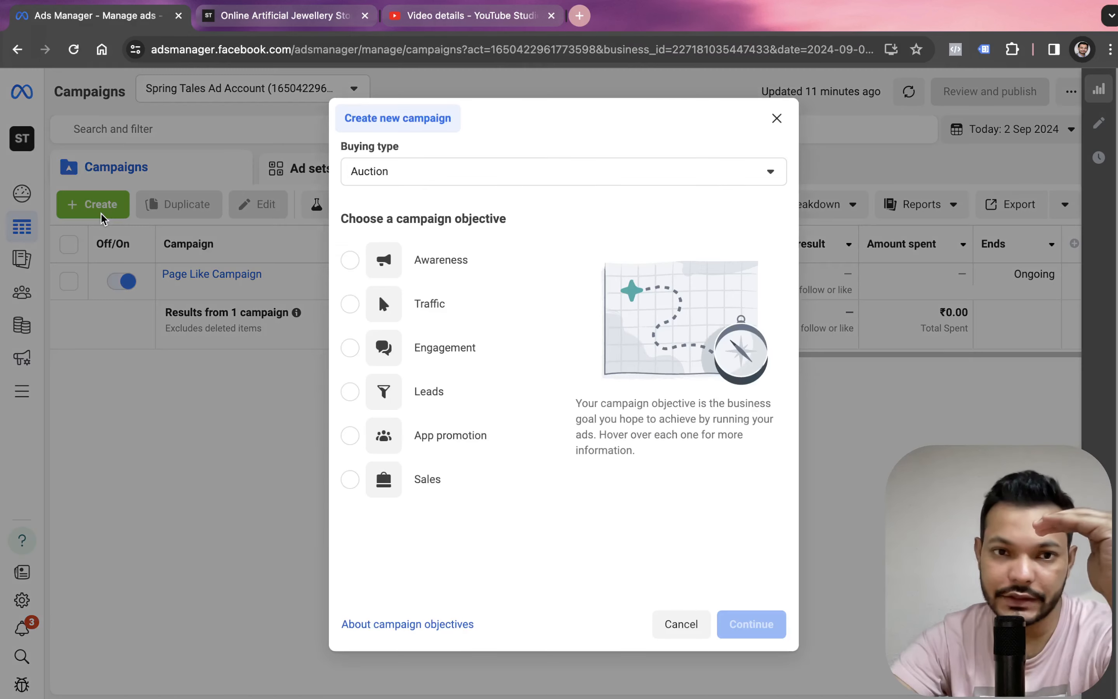
pyautogui.moveTo(441, 252)
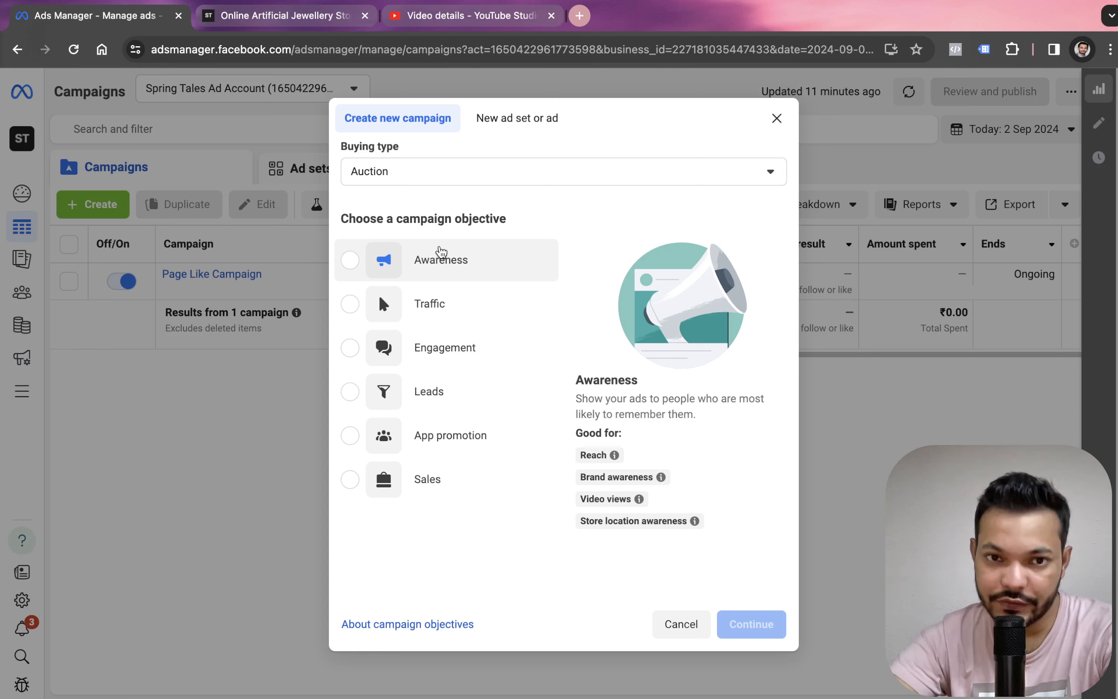
pyautogui.click(441, 251)
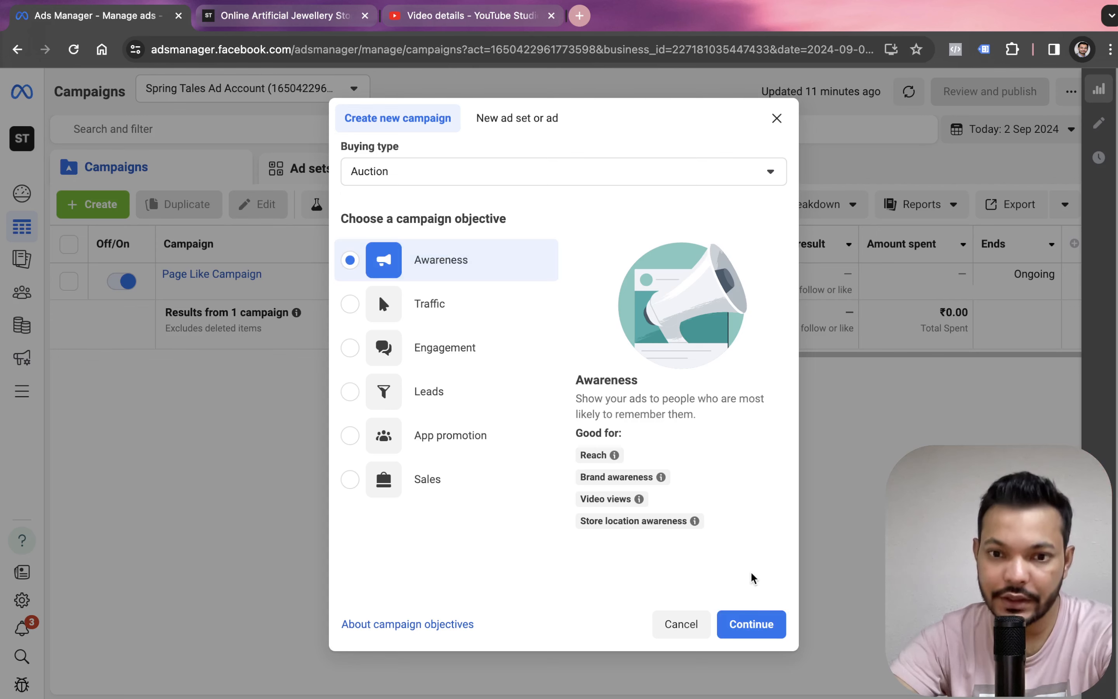
pyautogui.click(751, 626)
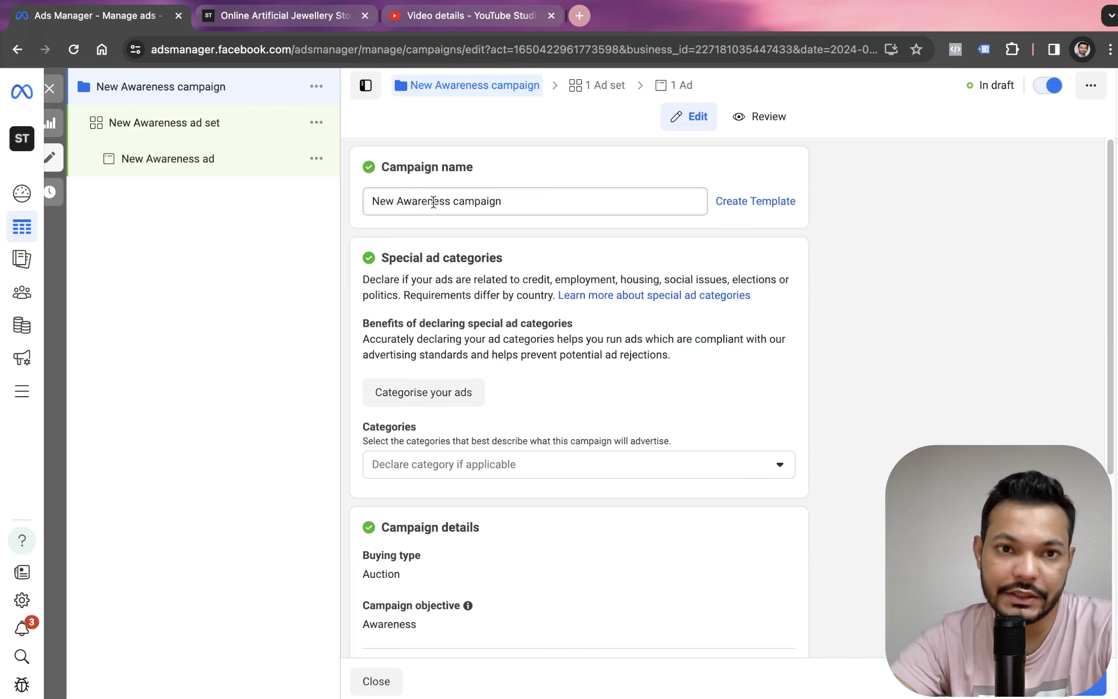
# Rename the new campaign as SpringTales_Awareness.
pyautogui.doubleClick(482, 204)
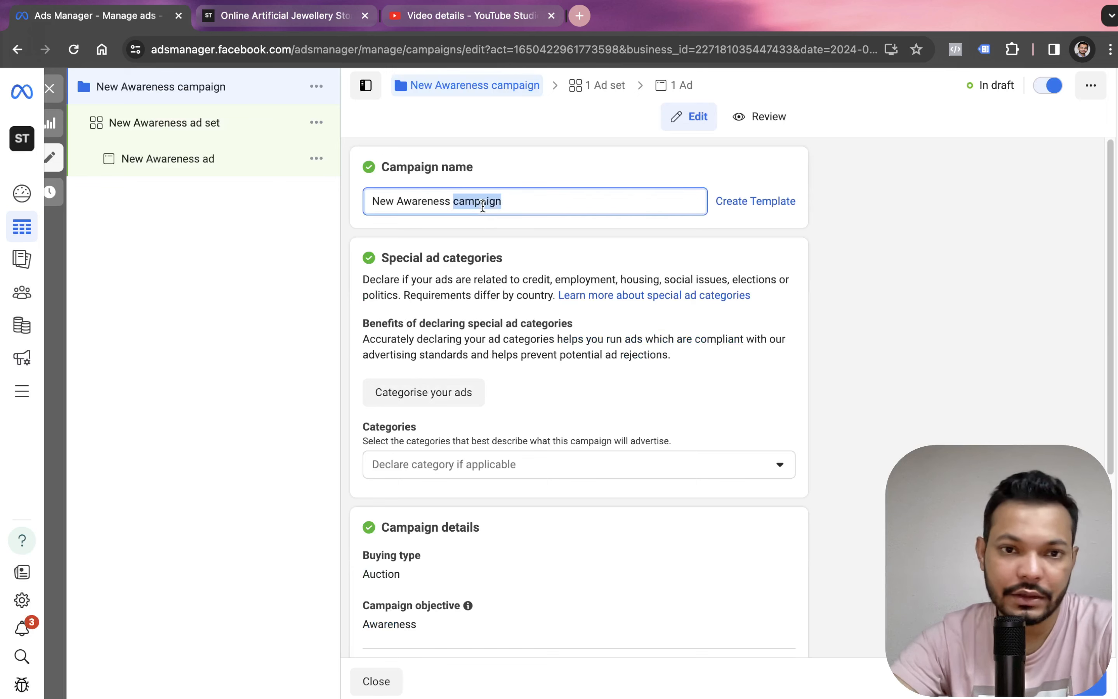
pyautogui.press('BackSpace')
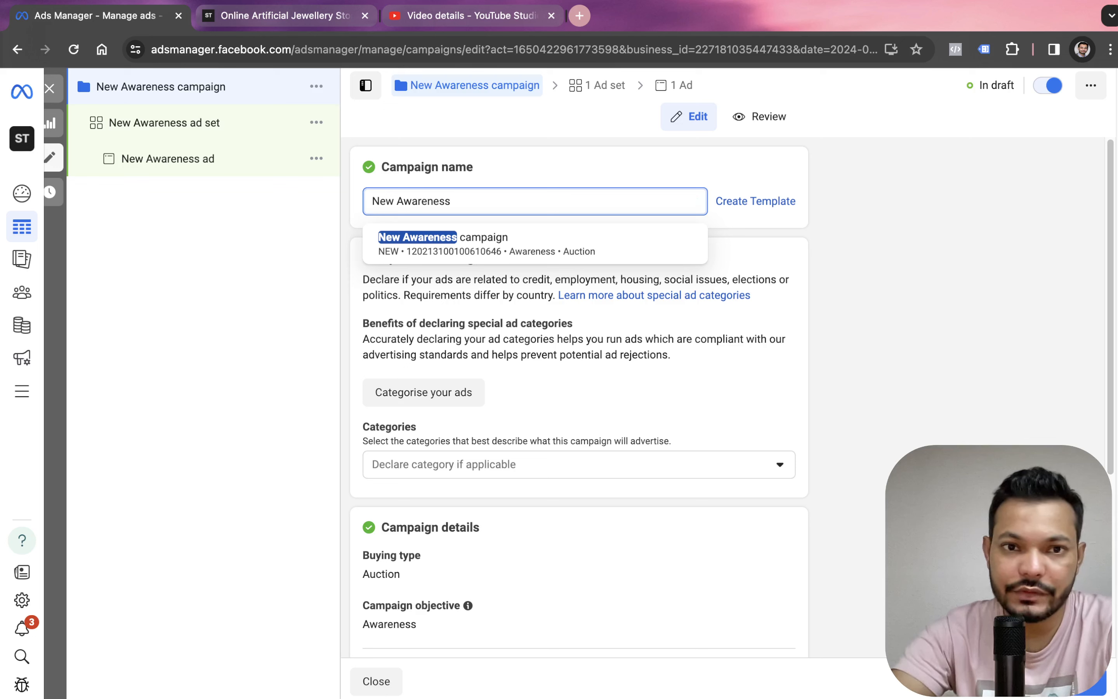
pyautogui.press('super+Left')
pyautogui.write('SpringTales')
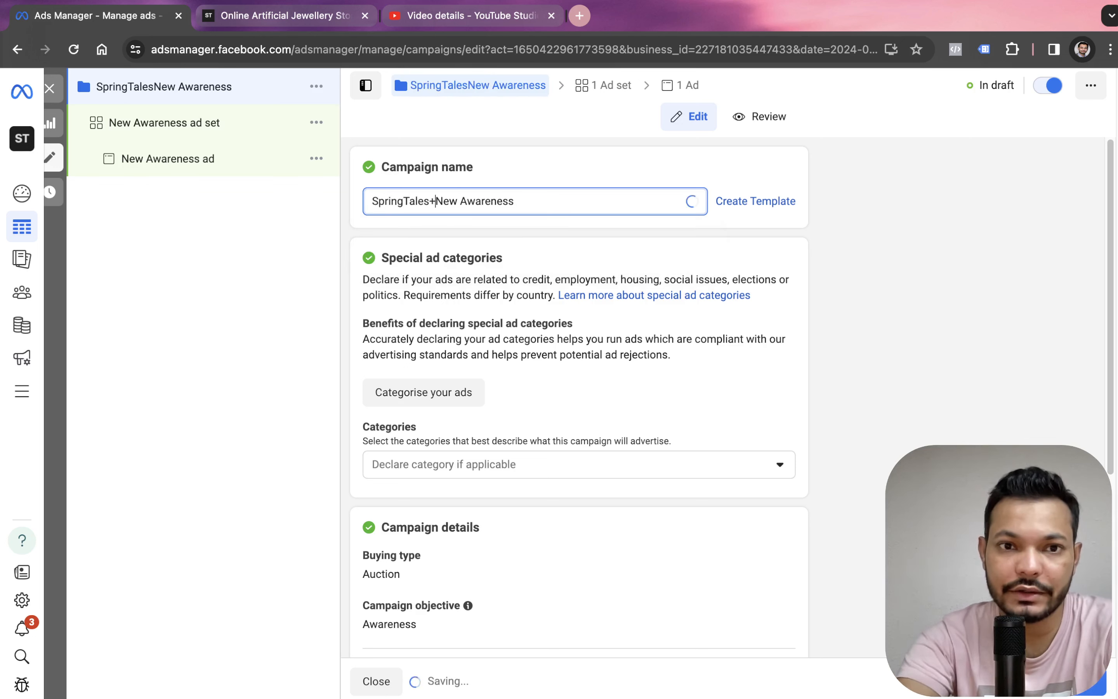
pyautogui.write('_')
pyautogui.press('Right')
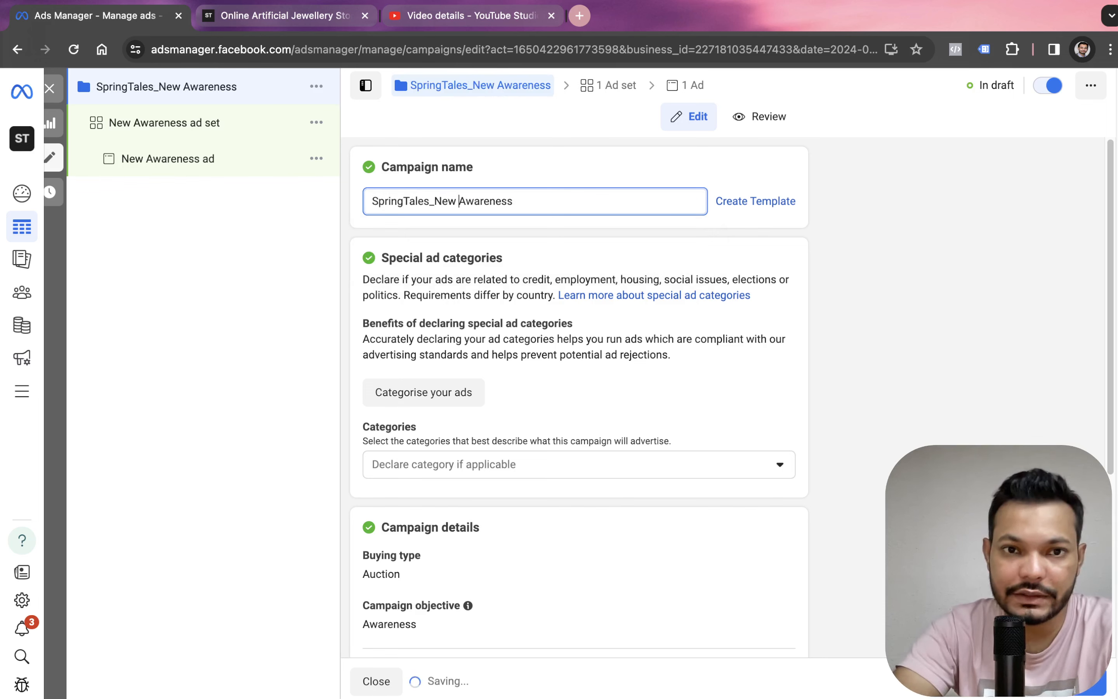
pyautogui.press('Delete')
pyautogui.press('Delete')
pyautogui.press('Delete')
pyautogui.press('BackSpace')
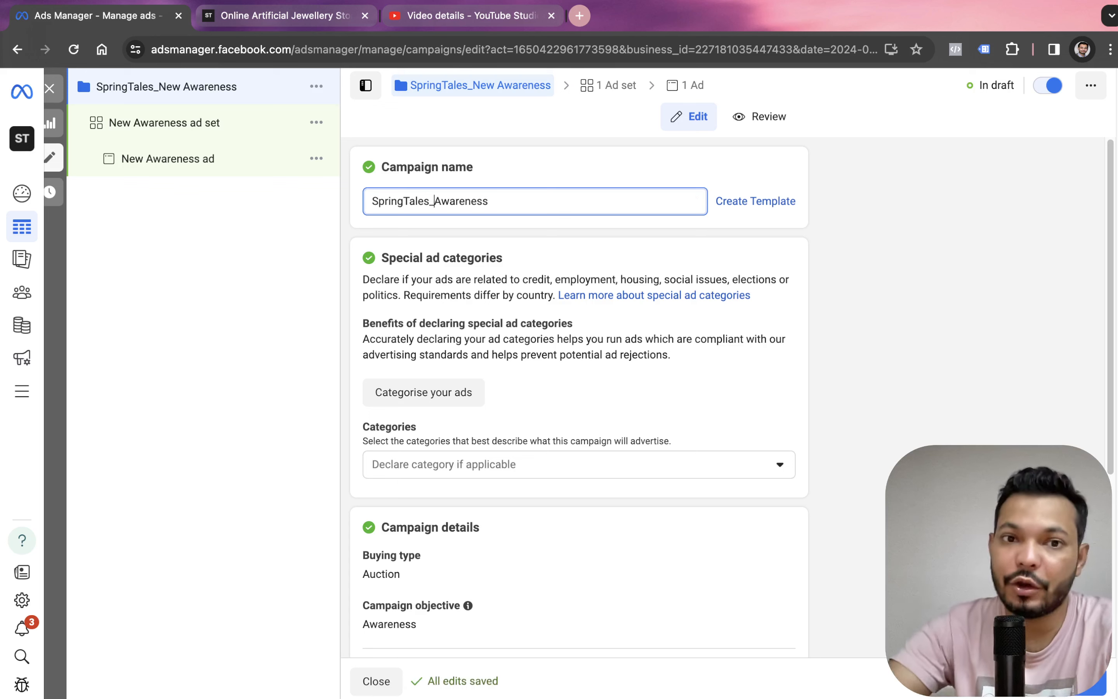
pyautogui.click(330, 340)
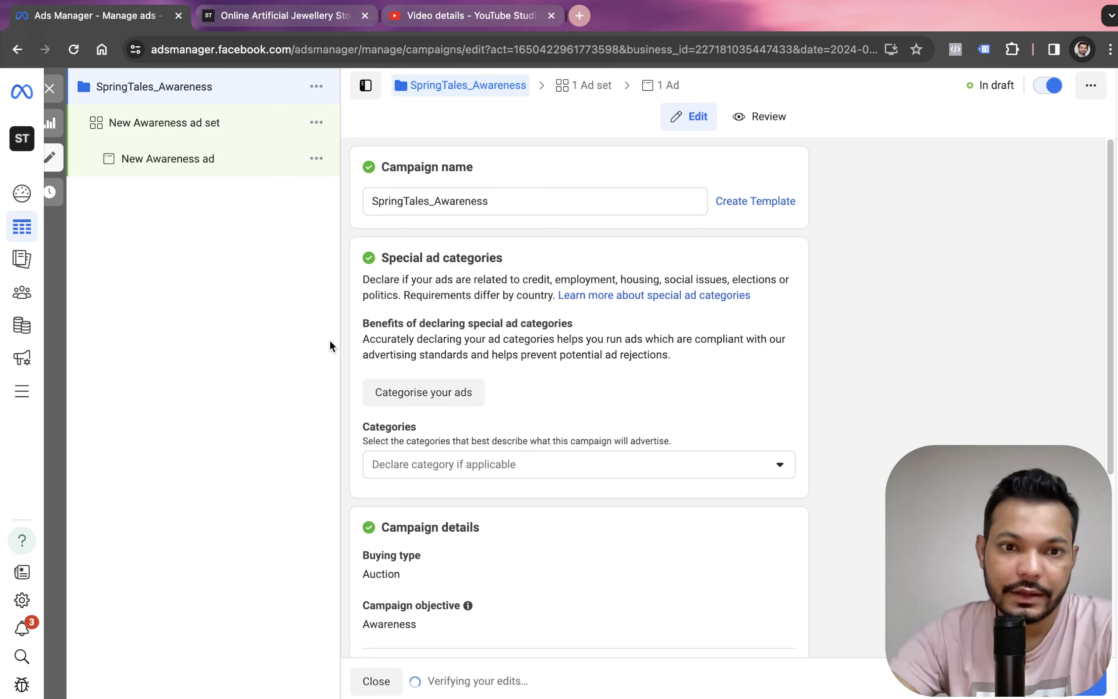
# Look over the campaign details, campaign budget and A/B test options, and continue to the awareness ad set.
pyautogui.scroll(-1, 330, 340)
pyautogui.scroll(-3, 609, 377)
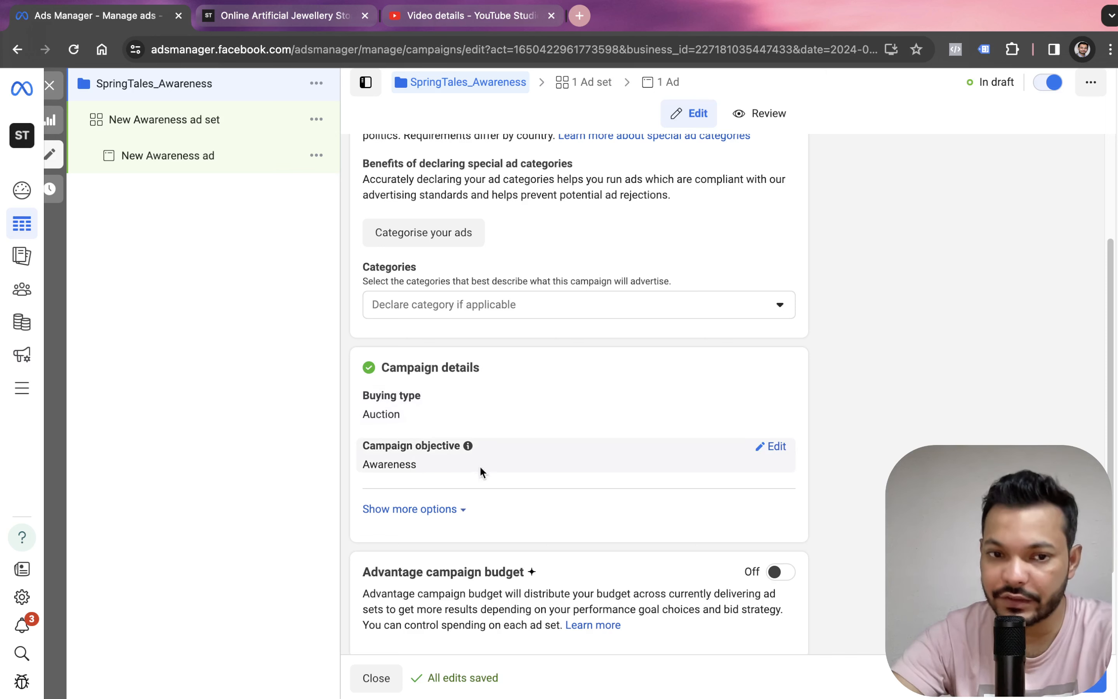
pyautogui.scroll(-2, 568, 466)
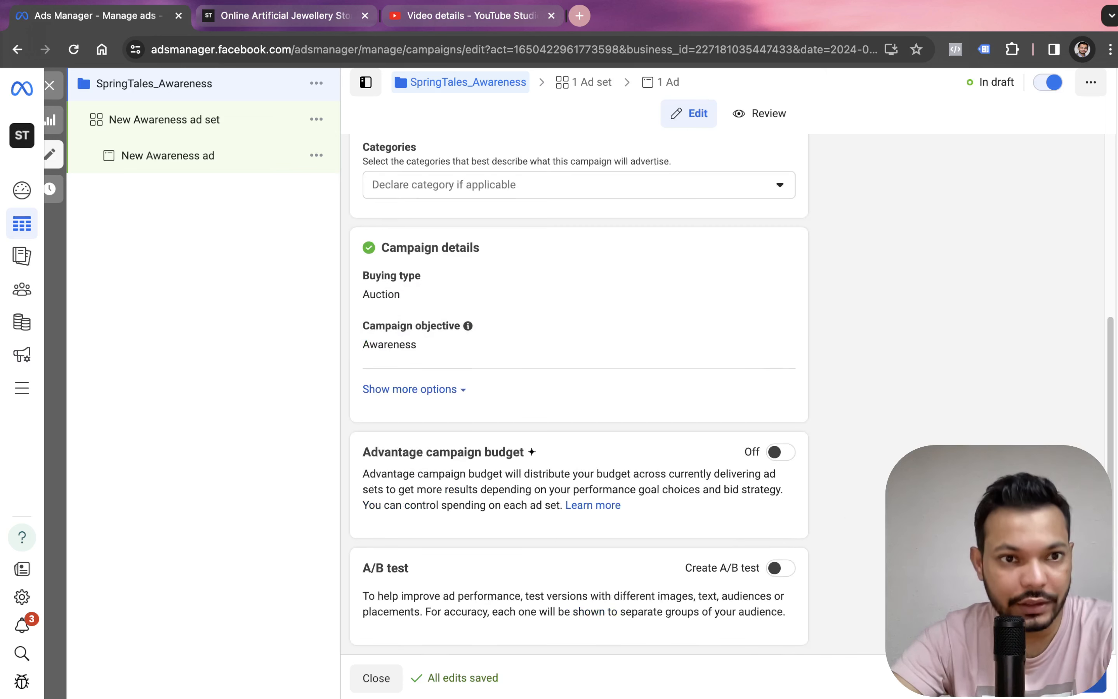
pyautogui.scroll(5, 626, 429)
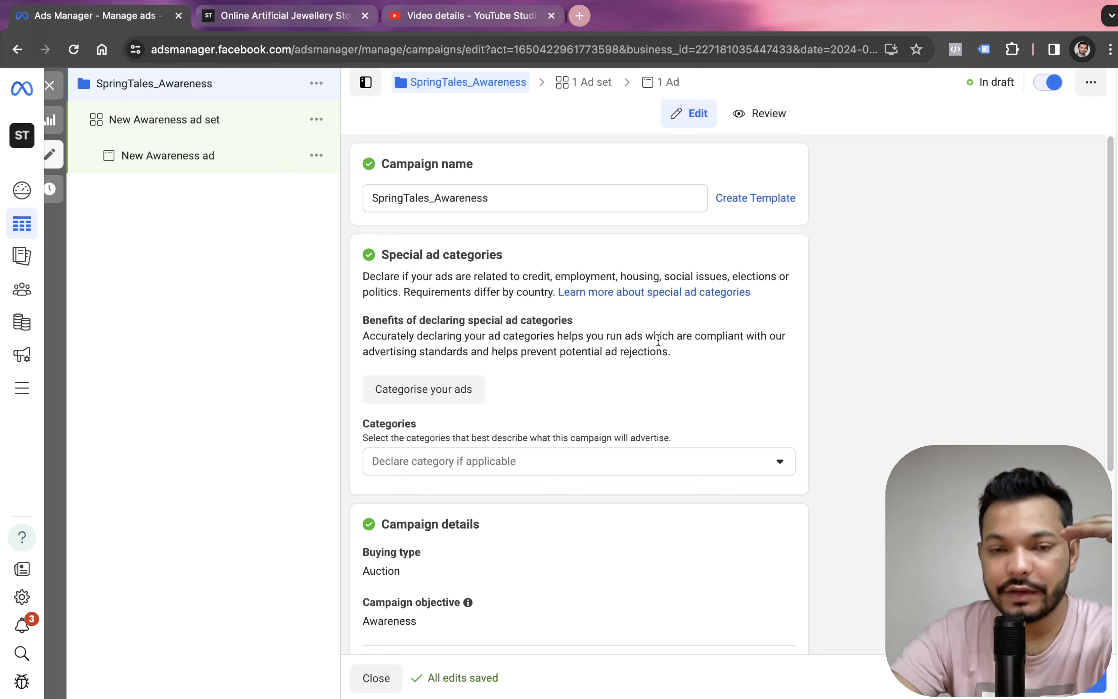
pyautogui.scroll(-6, 658, 340)
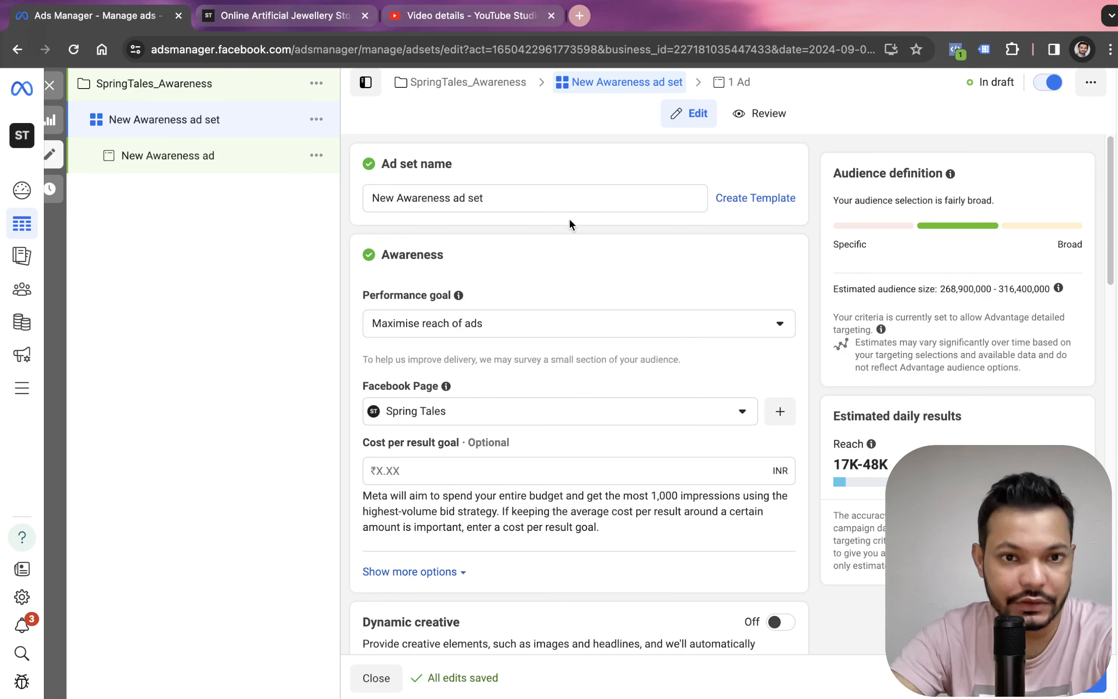
# Review the performance goal options of the ad set and choose Maximise reach of ads.
pyautogui.click(493, 325)
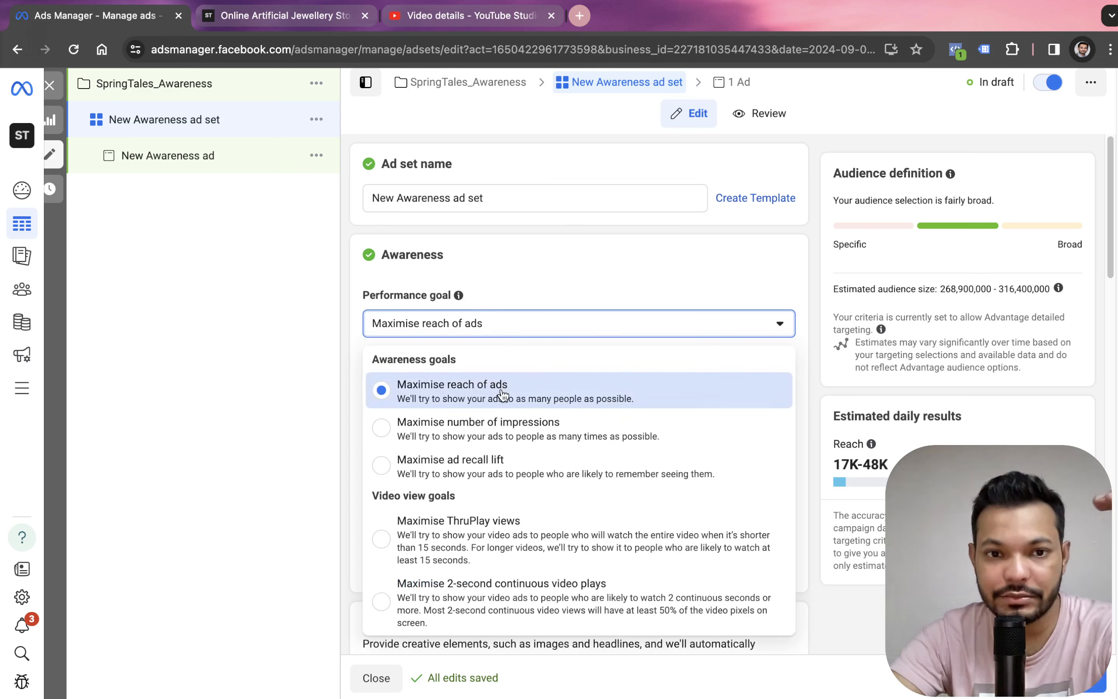
pyautogui.click(520, 393)
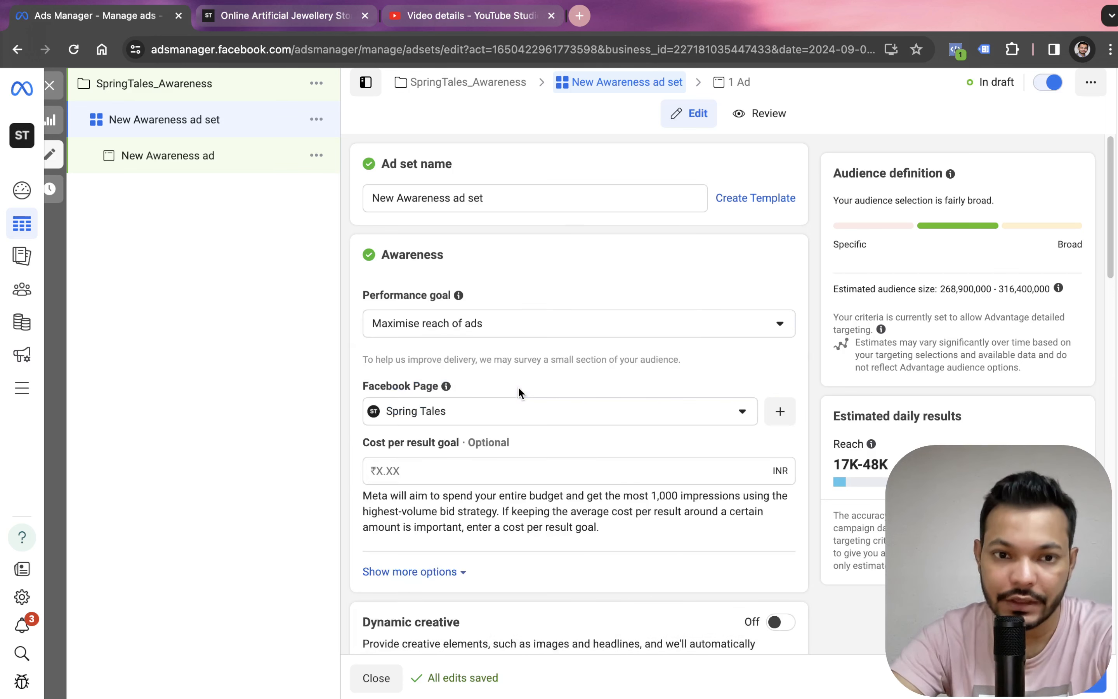
pyautogui.click(523, 330)
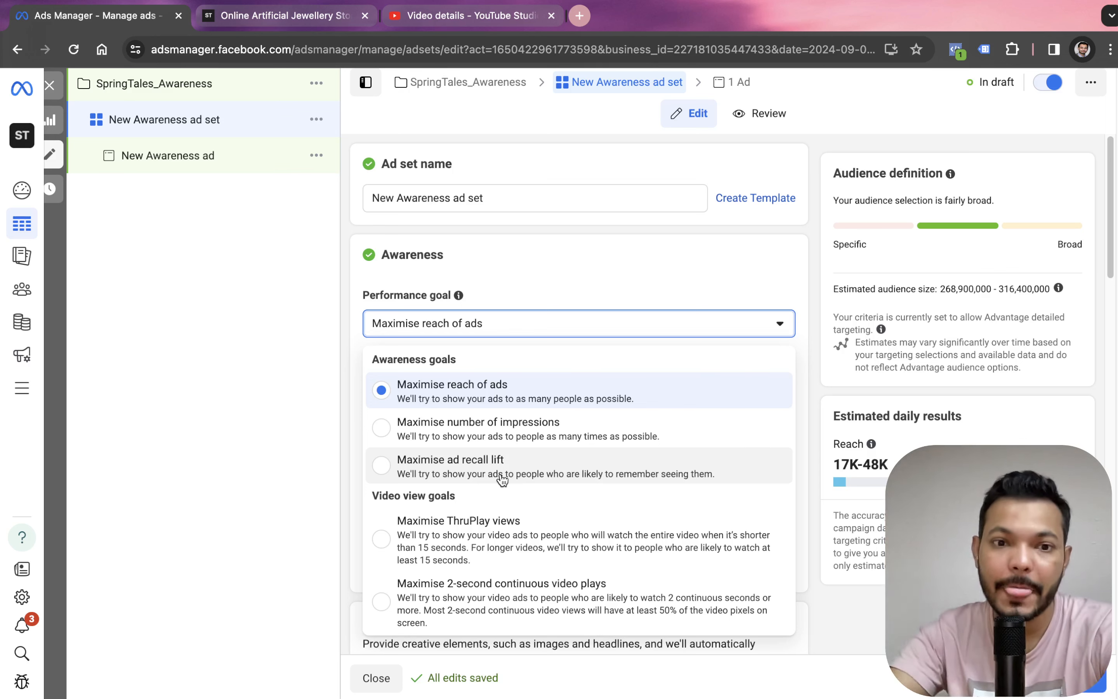
pyautogui.scroll(-3, 513, 517)
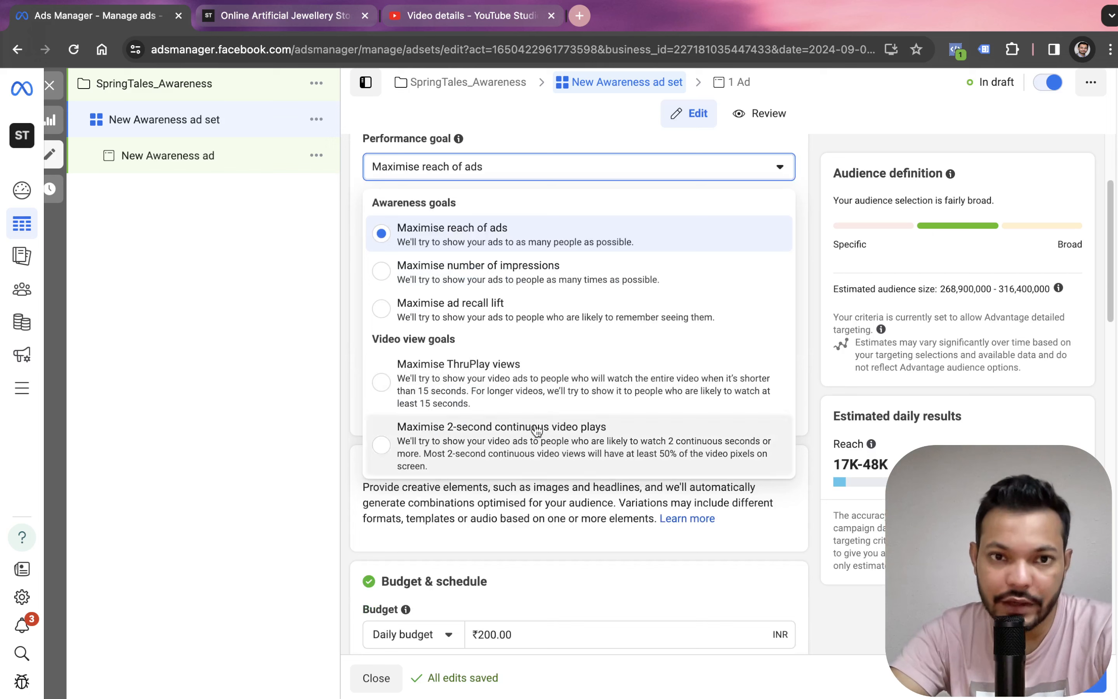
pyautogui.click(551, 243)
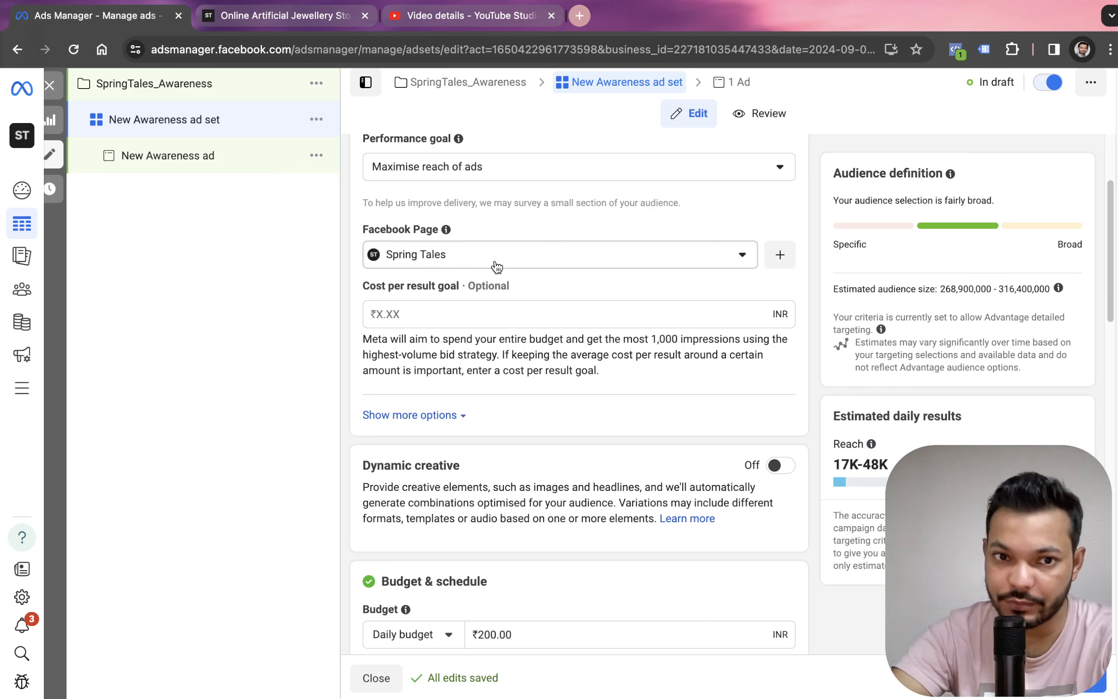
# Try a cost per result goal of 60 INR and clear the field again.
pyautogui.click(526, 315)
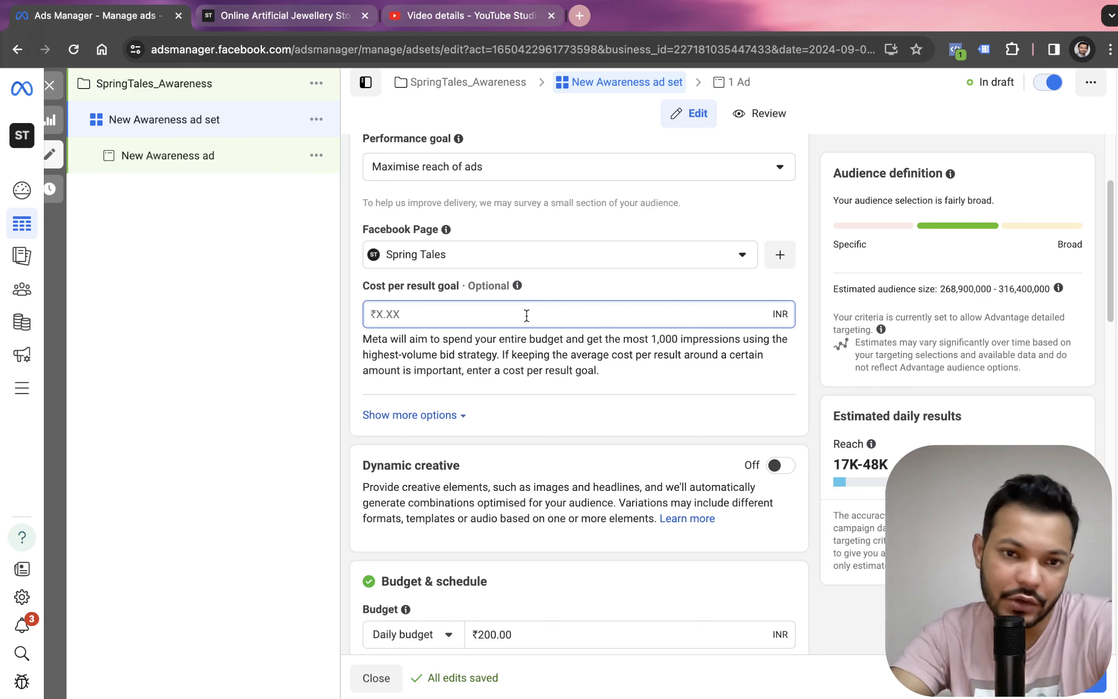
pyautogui.write('60')
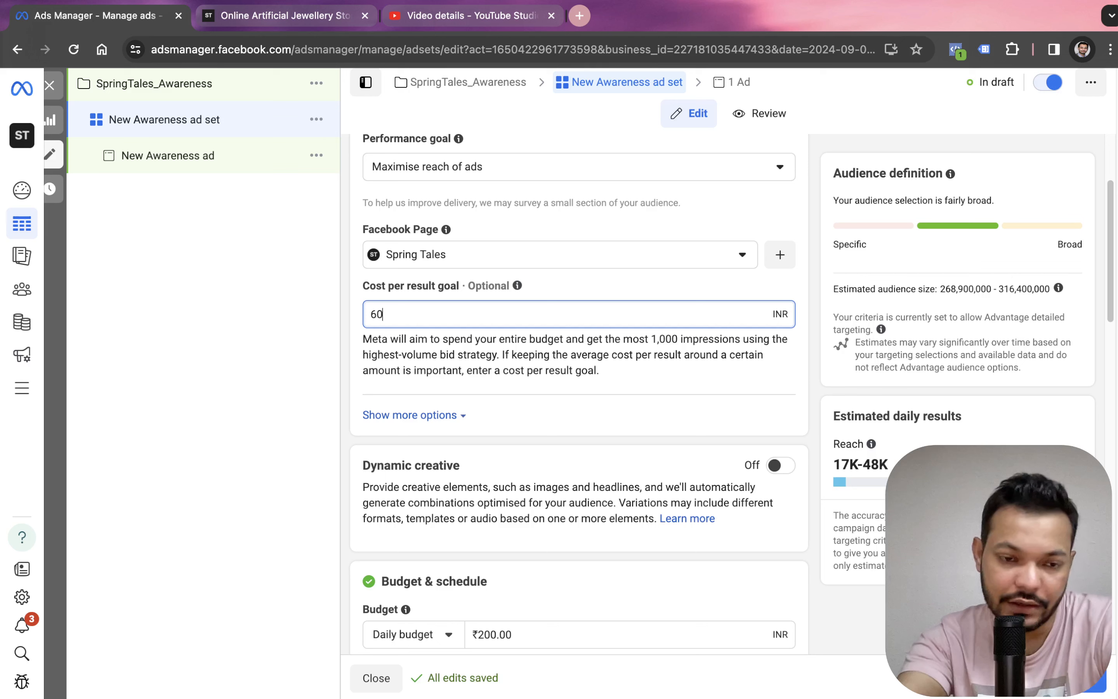
pyautogui.hotkey('ctrl', 'a')
pyautogui.press('BackSpace')
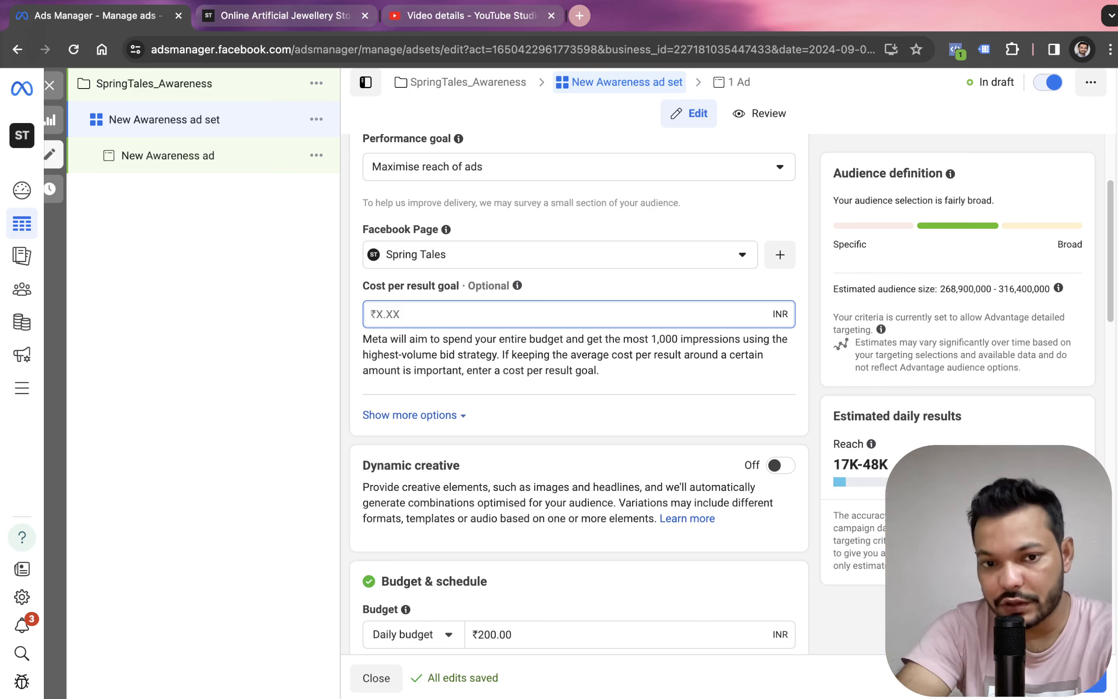
# Switch to the Meta ads project spreadsheet and look through its campaign type, targeting, Facebook ads and format sheets for budget planning.
pyautogui.scroll(-4, 624, 420)
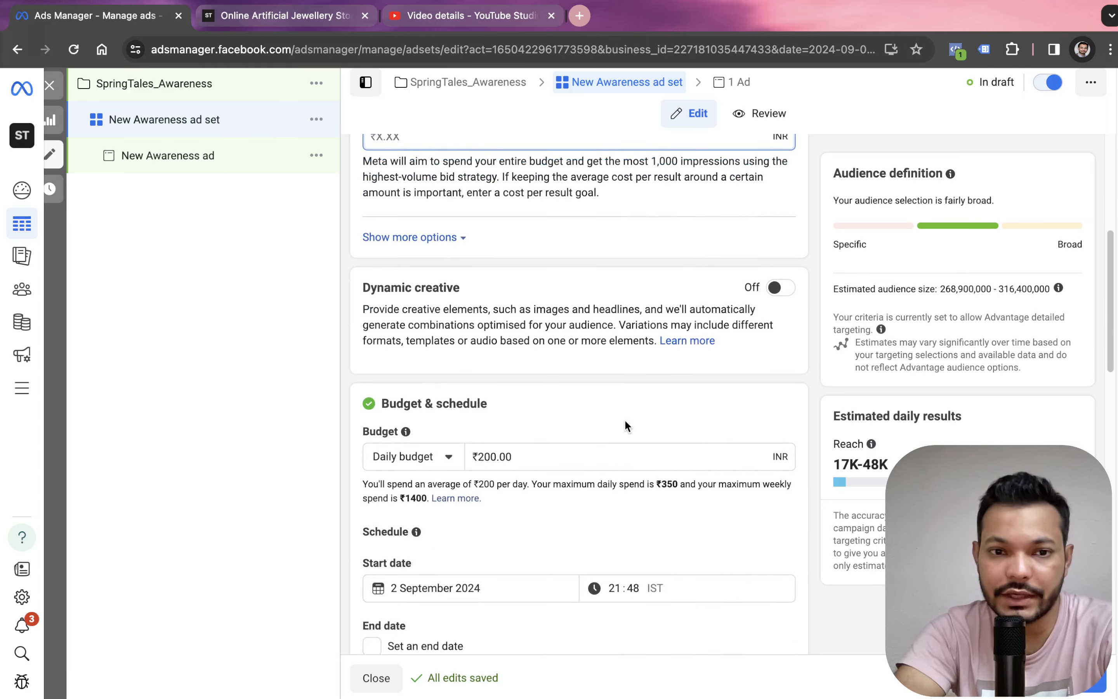
pyautogui.doubleClick(522, 458)
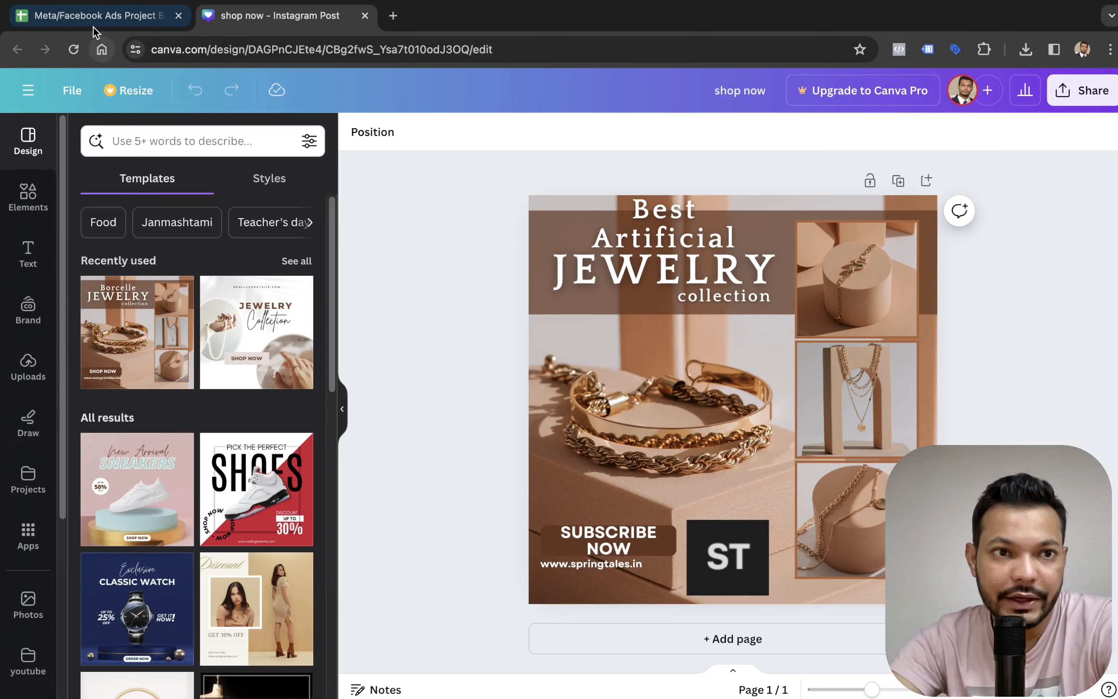
pyautogui.click(95, 21)
pyautogui.click(300, 690)
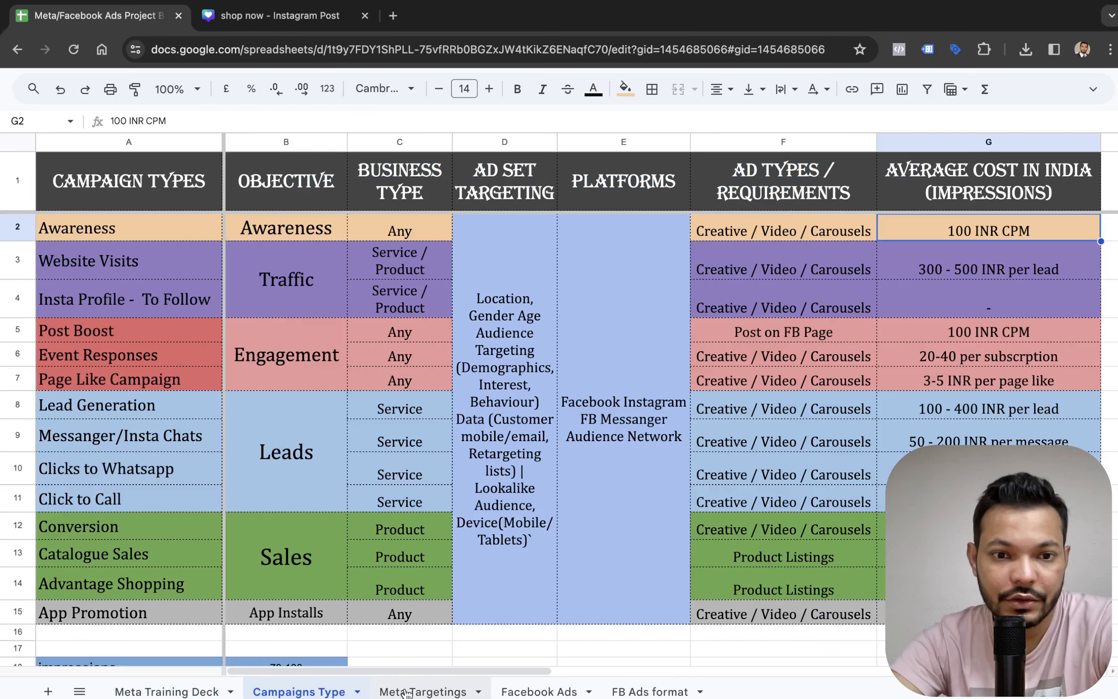
pyautogui.click(416, 691)
pyautogui.click(539, 691)
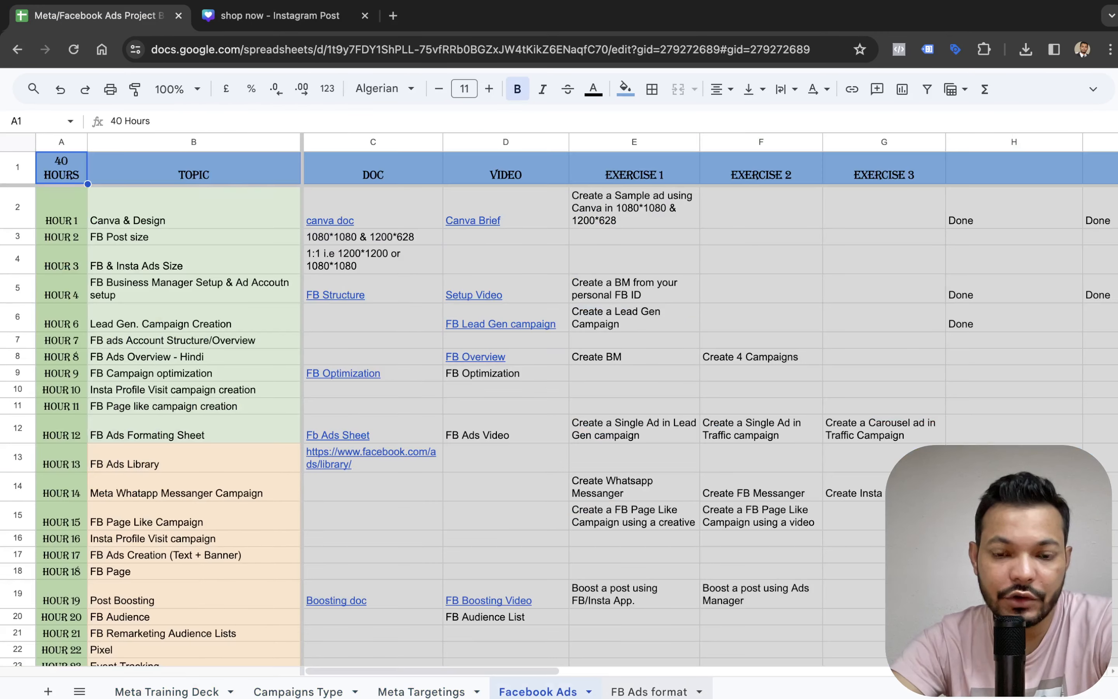
pyautogui.click(647, 692)
pyautogui.click(527, 690)
pyautogui.click(443, 691)
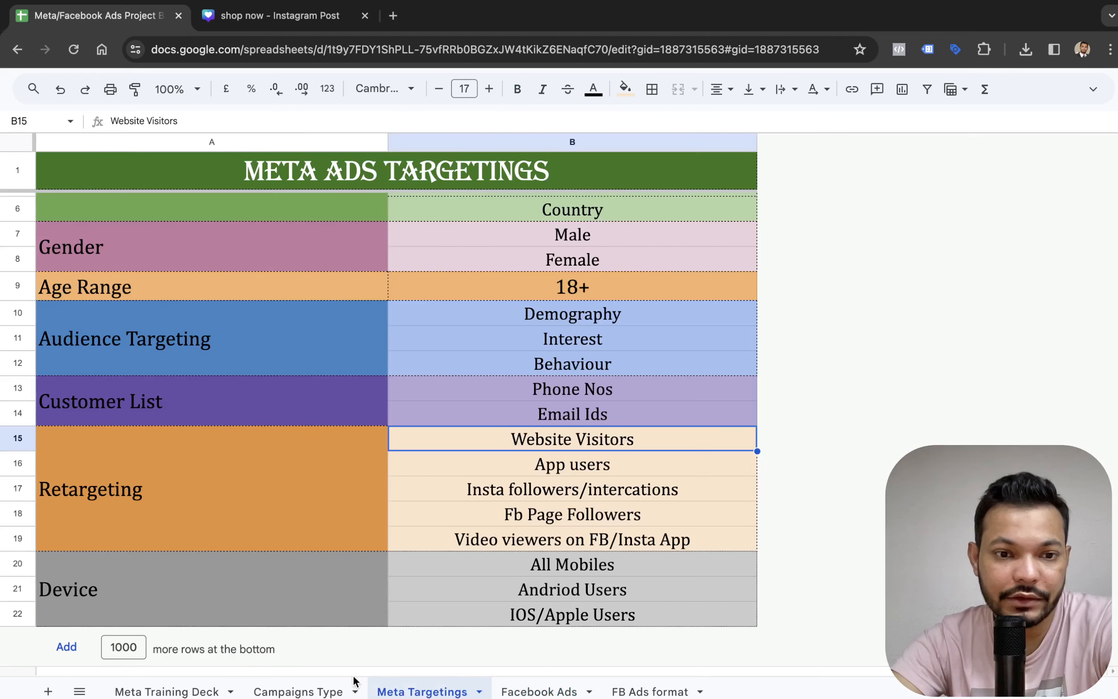
pyautogui.click(337, 691)
pyautogui.click(172, 691)
# Open the Project Based Google Ads Training Course spreadsheet in a new browser tab and go to its Media Planning sheet.
pyautogui.press('super+t')
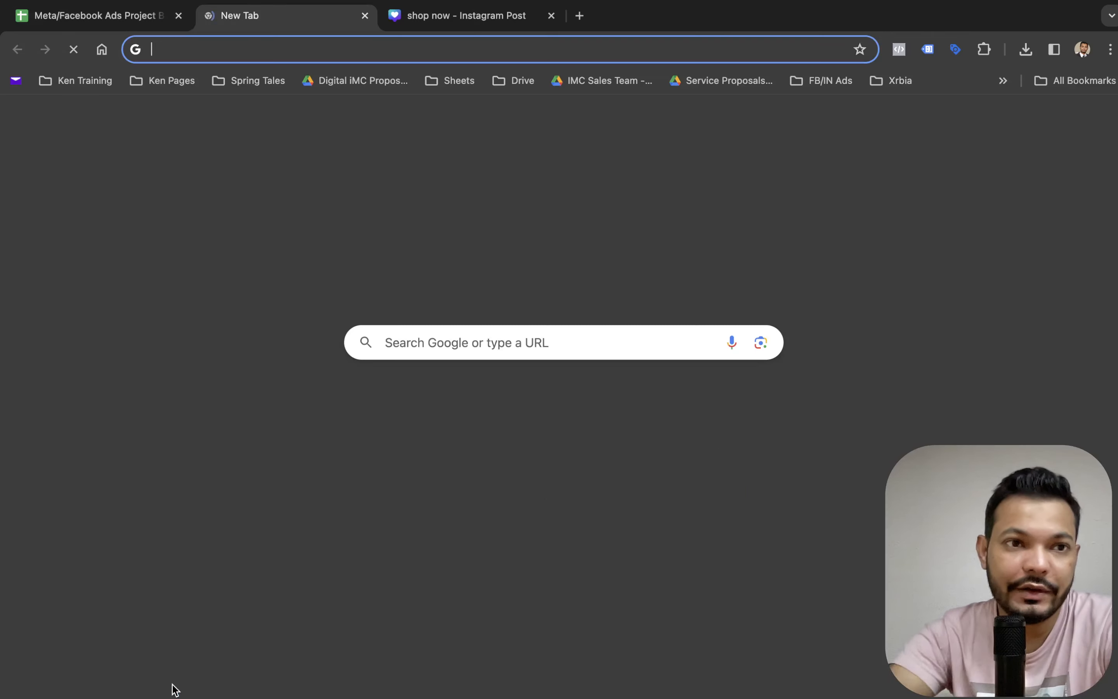
pyautogui.write('project')
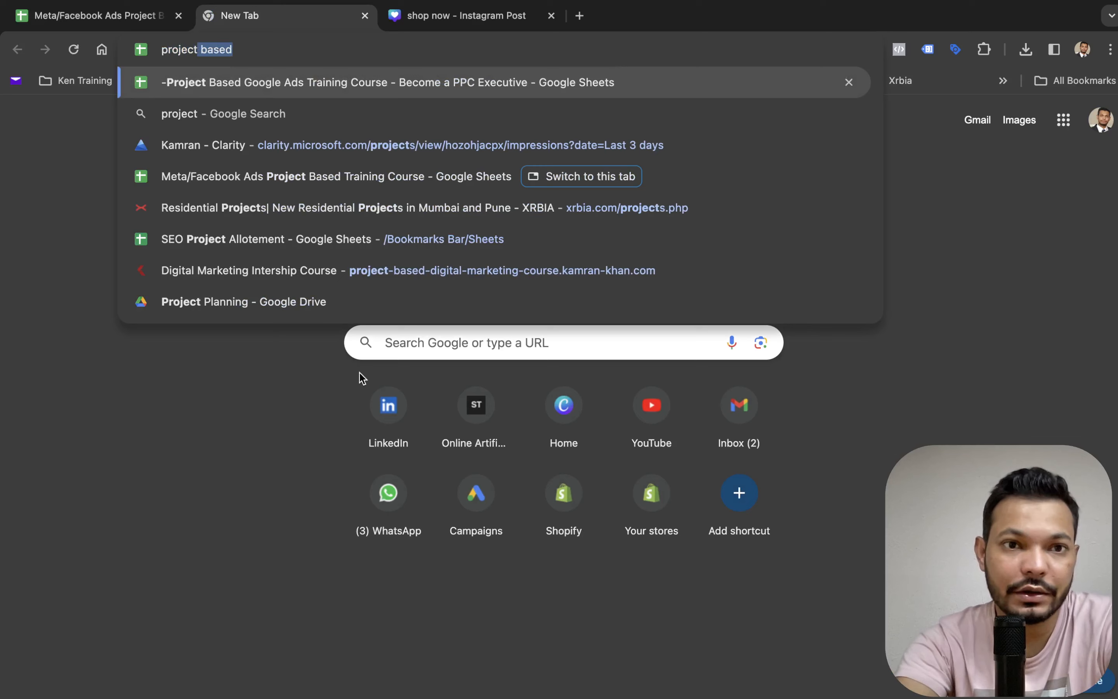
pyautogui.click(513, 82)
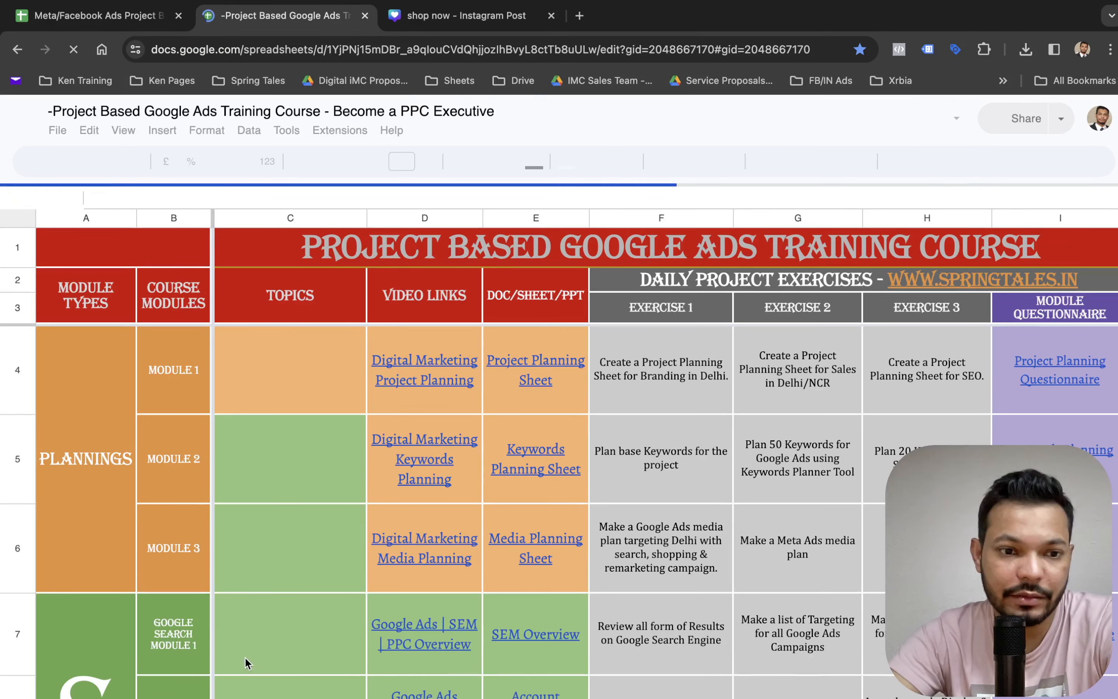
pyautogui.scroll(-7, 329, 671)
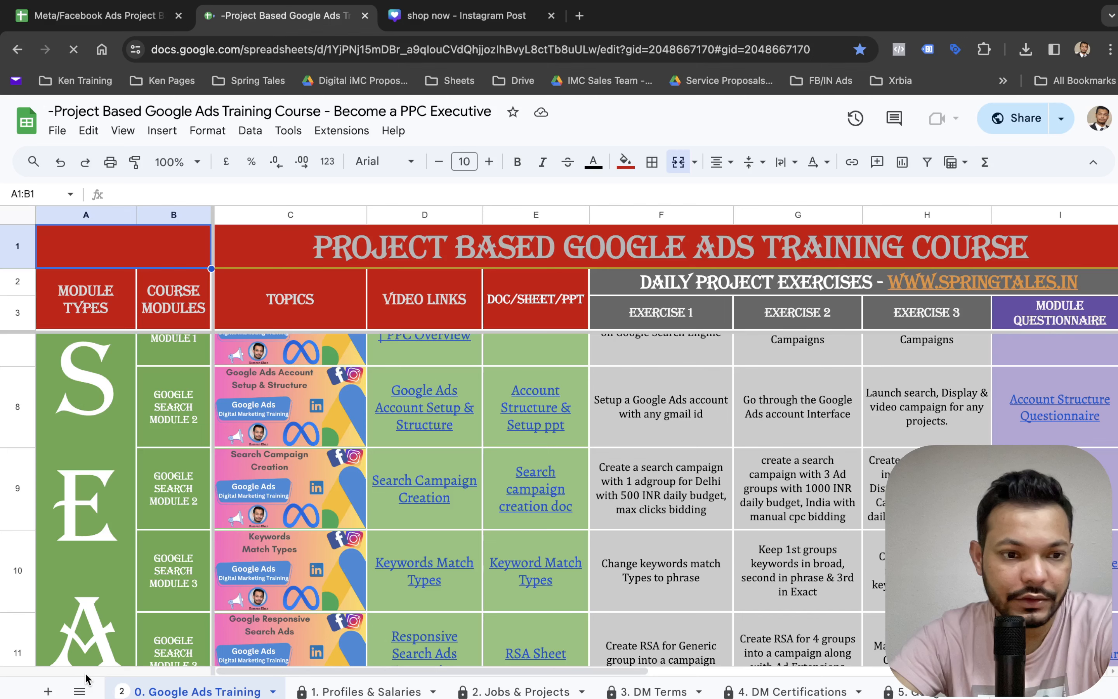
pyautogui.click(81, 688)
pyautogui.click(187, 616)
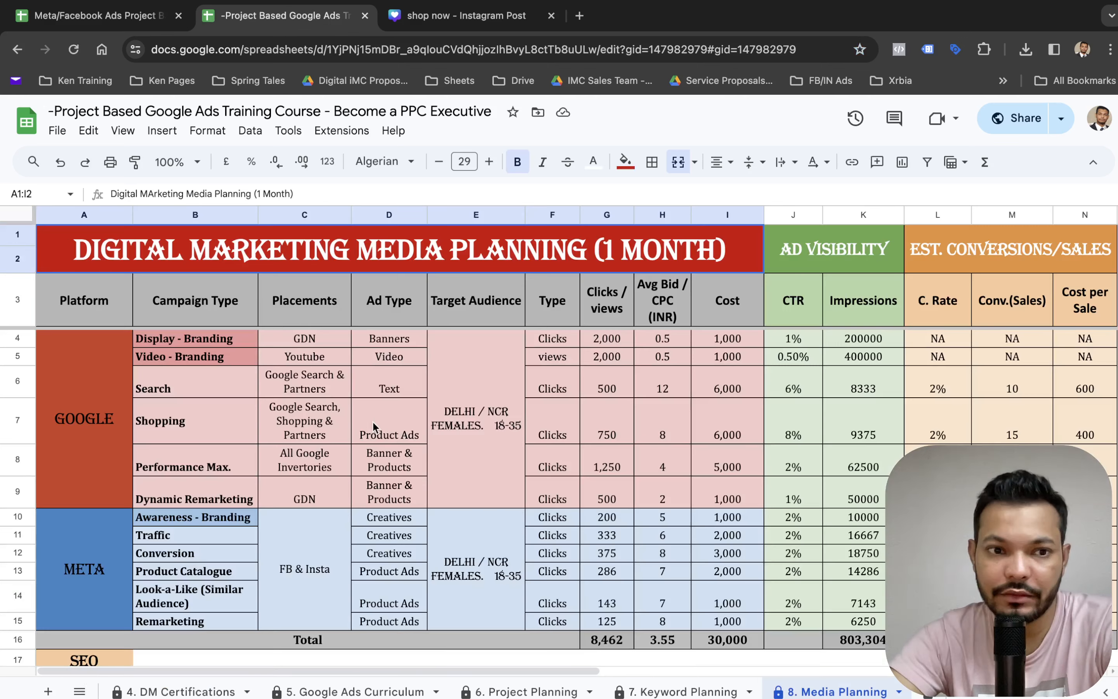
# Check the clicks and monthly cost of Meta's Awareness - Branding row and calculate the daily budget as 1000/30.
pyautogui.scroll(-1, 162, 462)
pyautogui.click(212, 467)
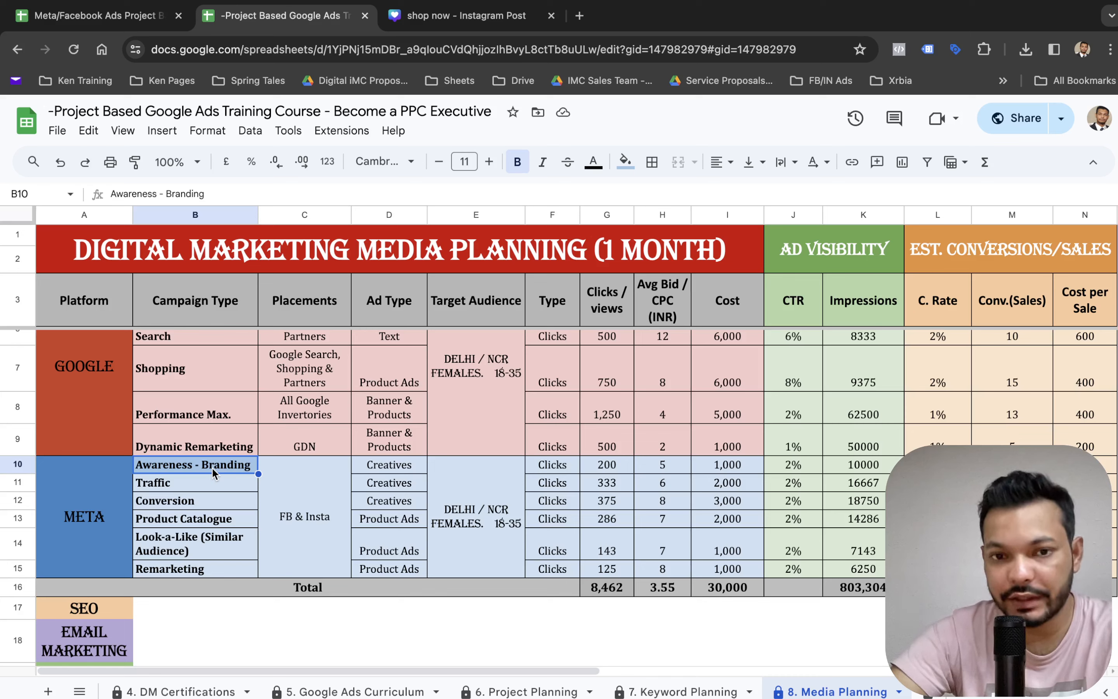
pyautogui.click(588, 464)
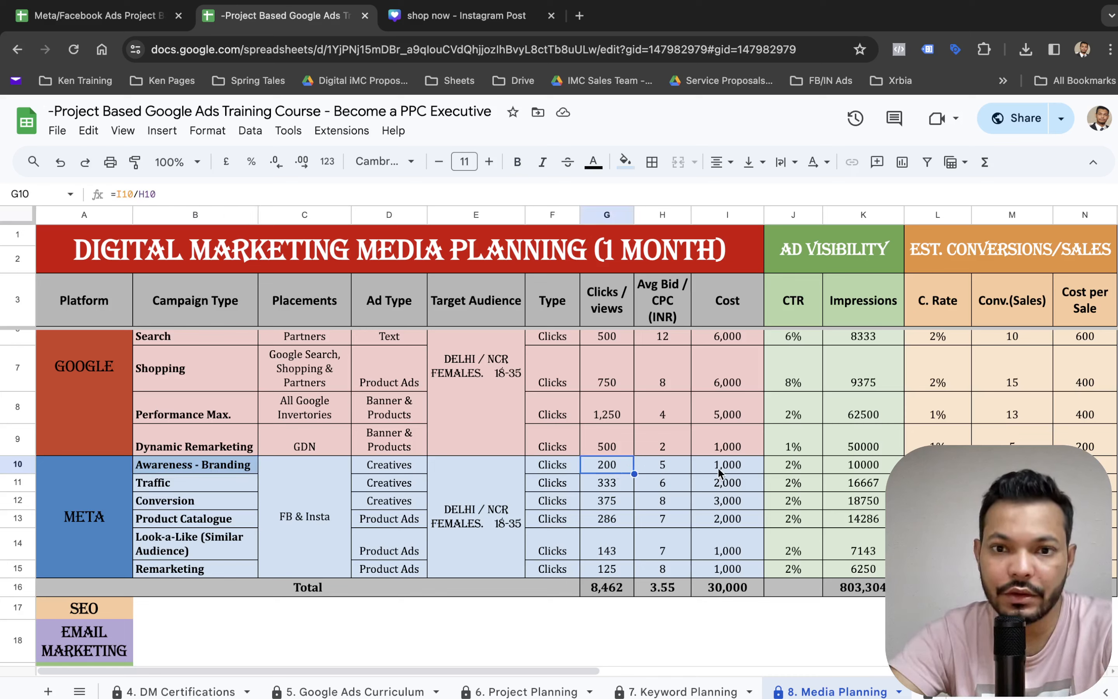
pyautogui.click(731, 468)
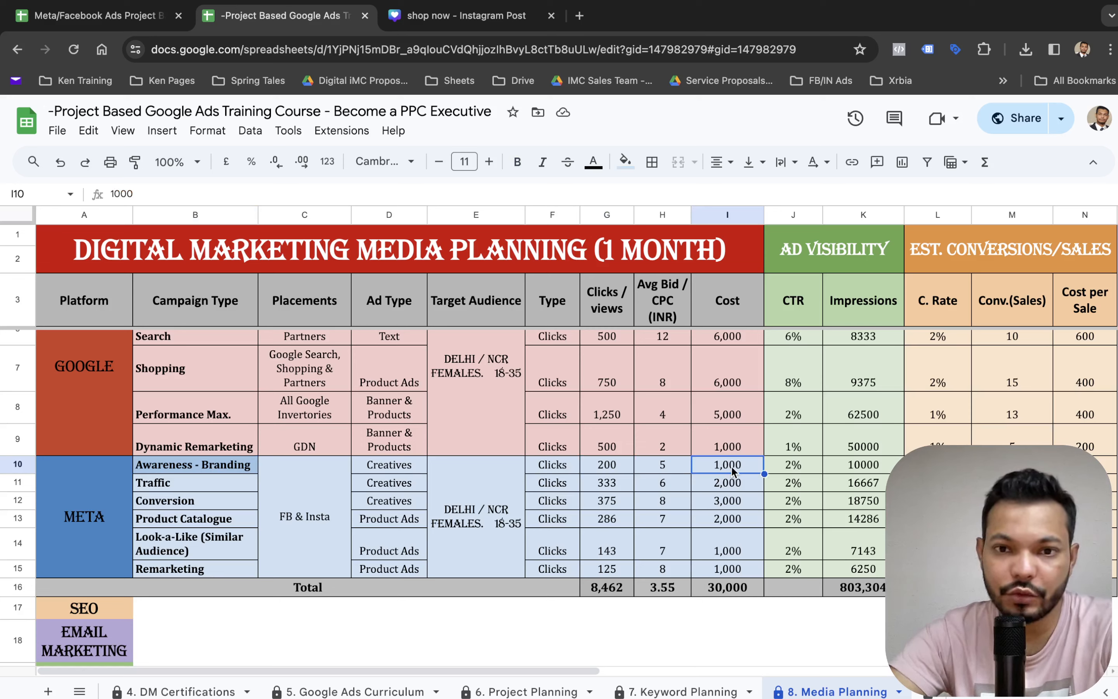
pyautogui.press('super+space')
pyautogui.write('100')
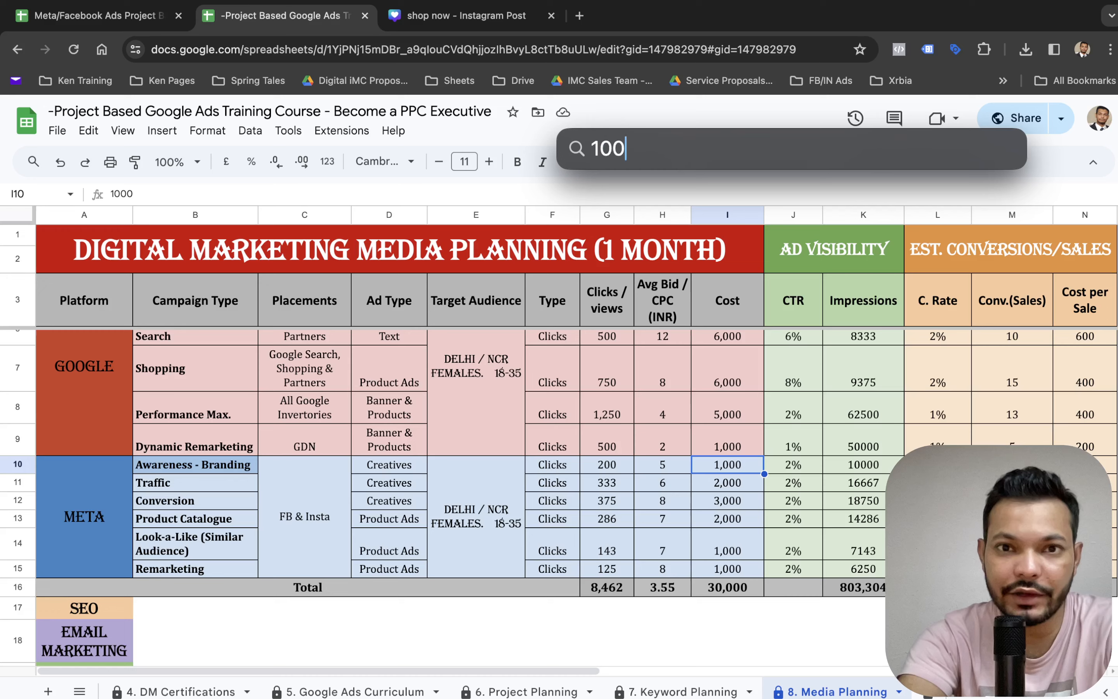
pyautogui.write('0/30')
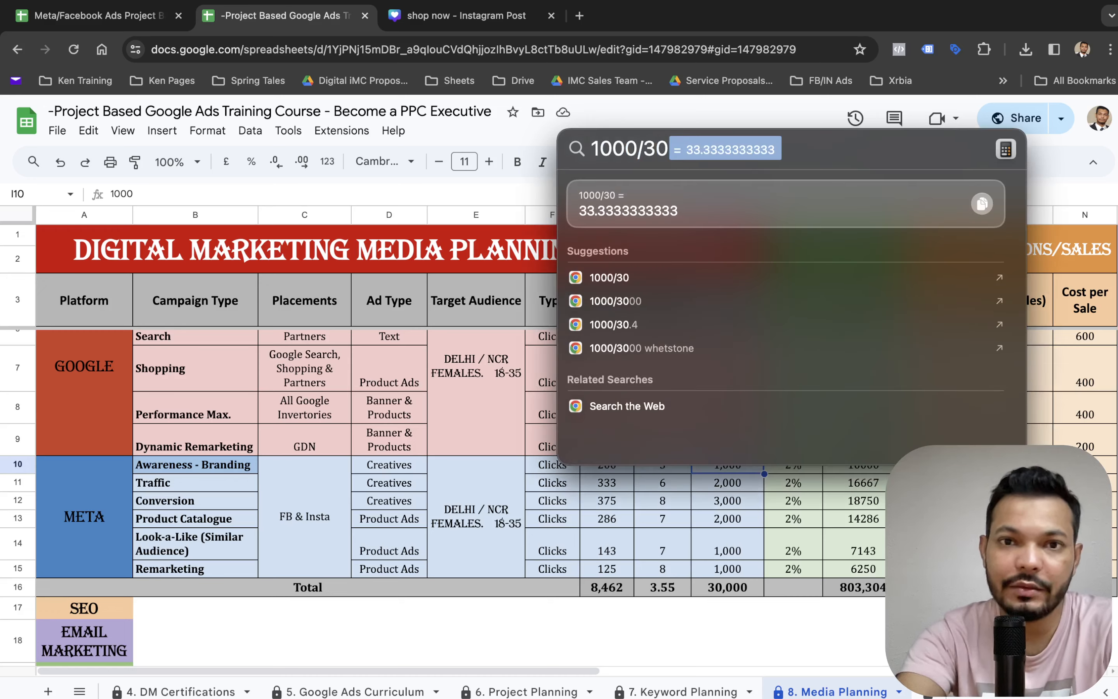
# Switch back to Ads Manager and try daily budgets of 33 and 84 INR for the awareness ad set.
pyautogui.hotkey('ctrl', 'Right')
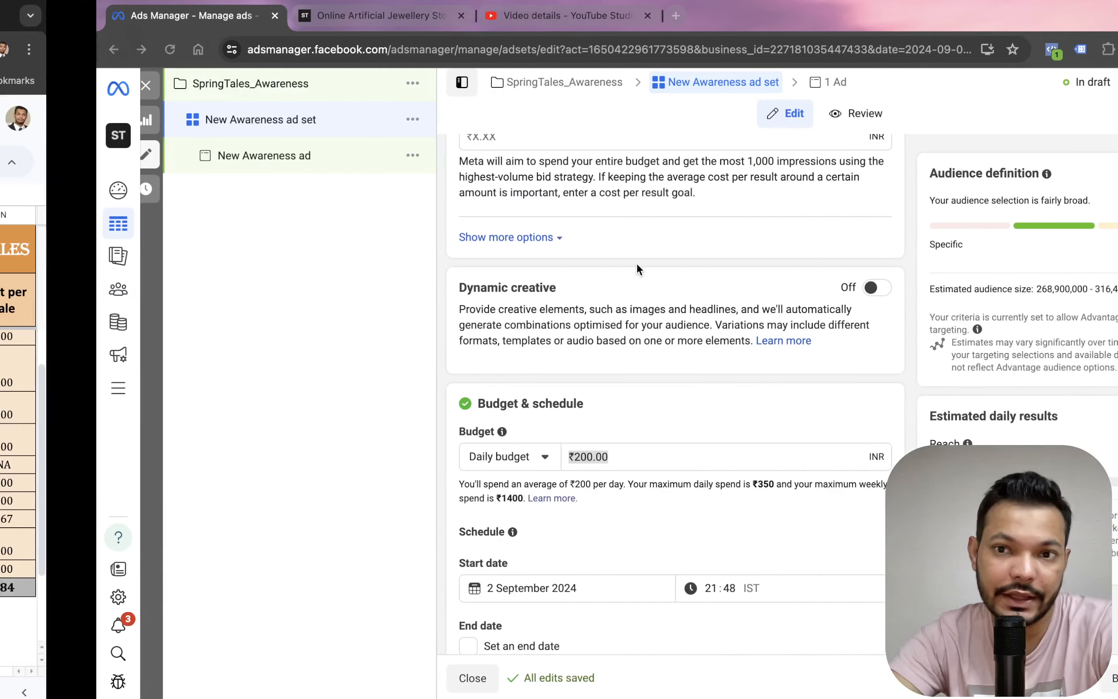
pyautogui.write('33')
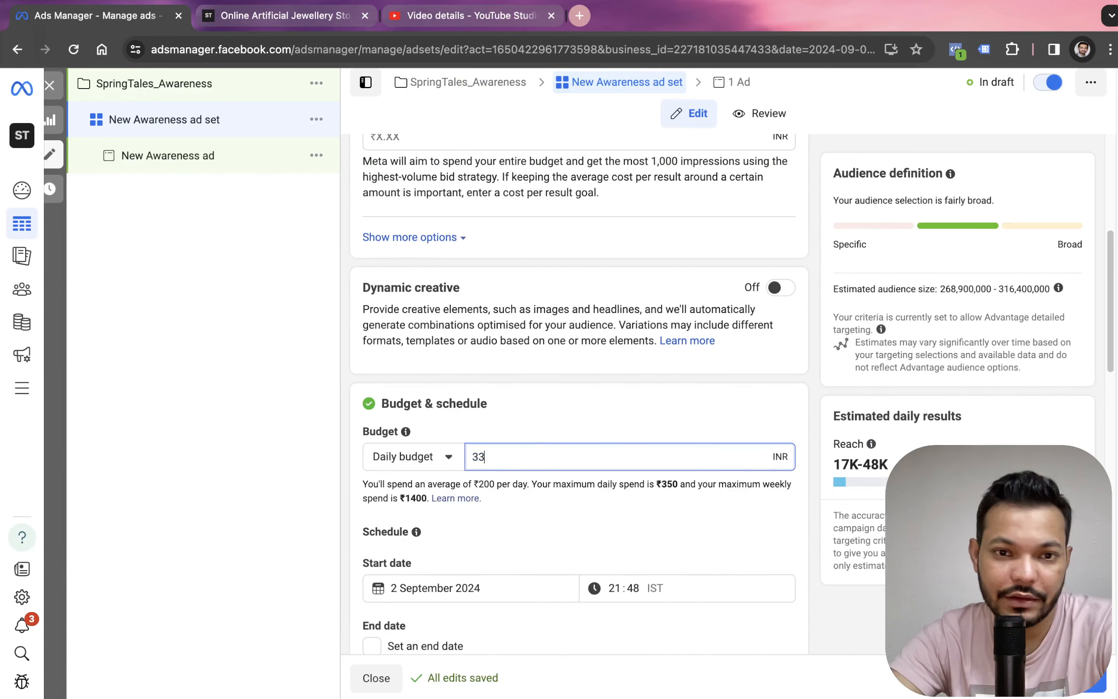
pyautogui.click(594, 420)
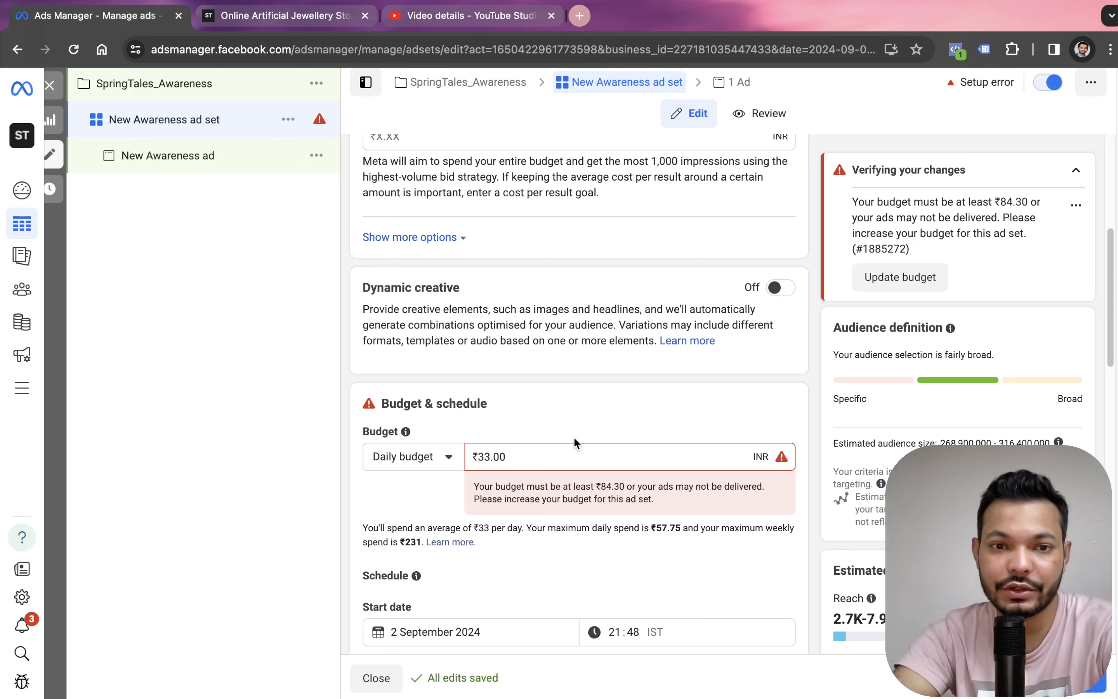
pyautogui.click(556, 453)
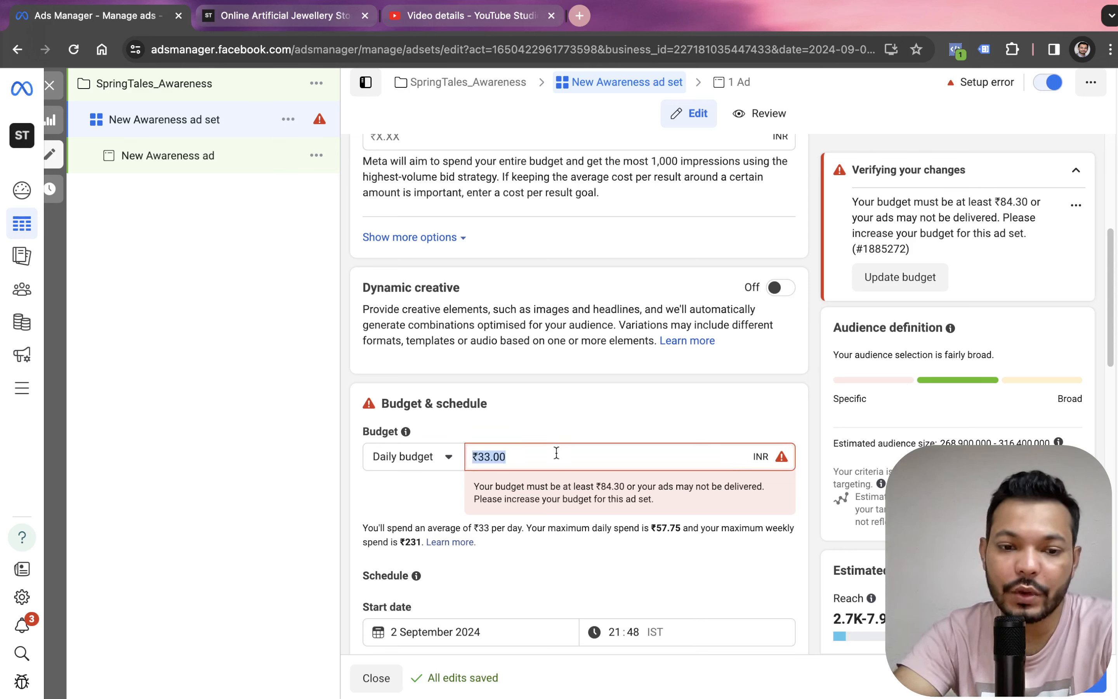
pyautogui.write('88')
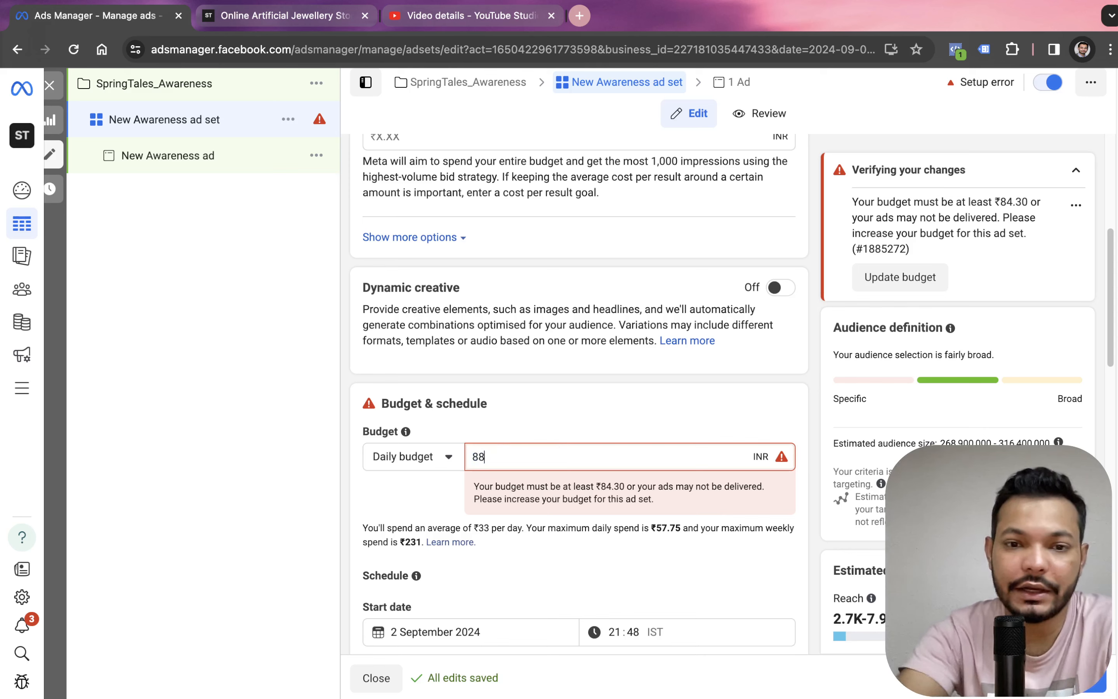
pyautogui.press('BackSpace')
pyautogui.write('4')
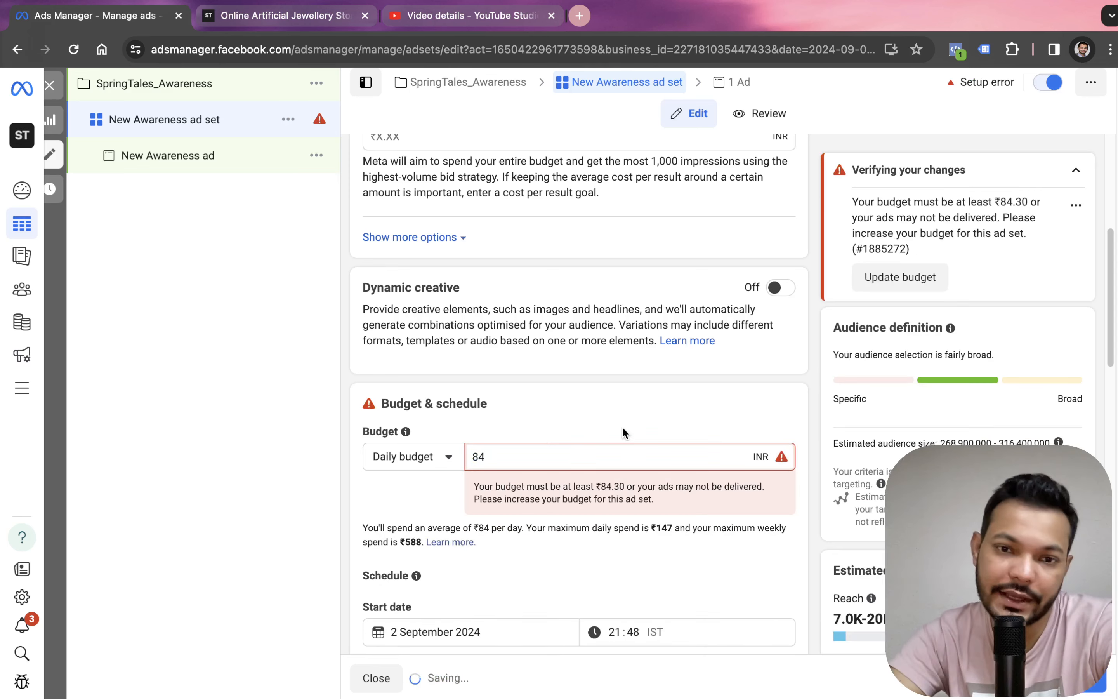
# Set the awareness ad set's daily budget to 85 INR.
pyautogui.doubleClick(598, 461)
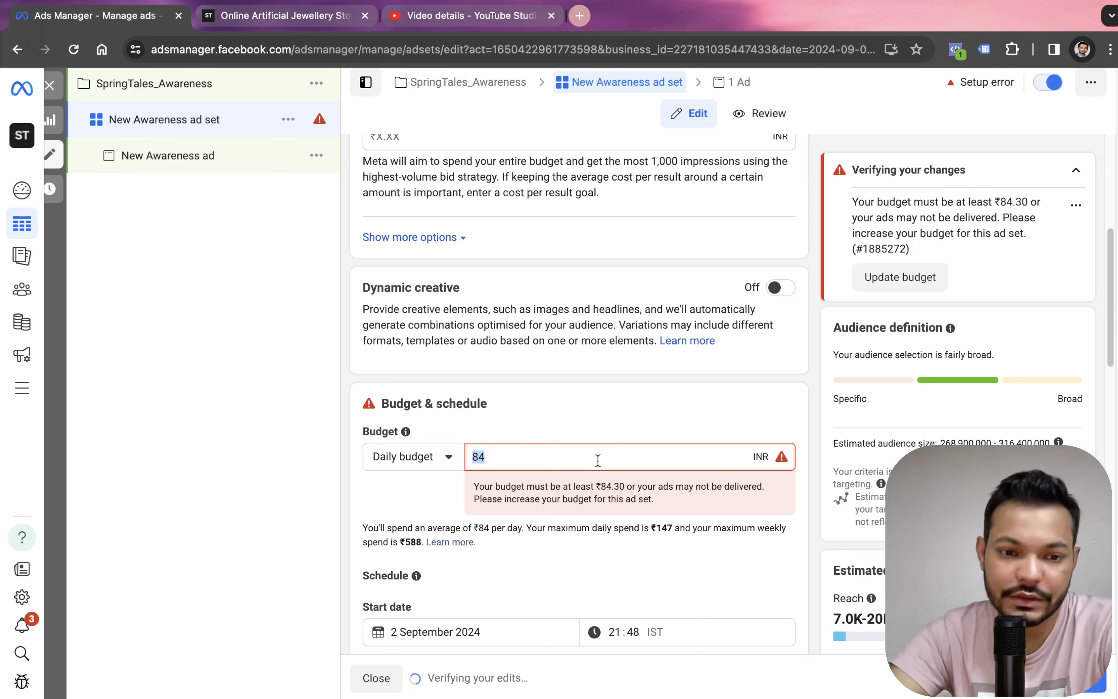
pyautogui.write('54')
pyautogui.press('BackSpace')
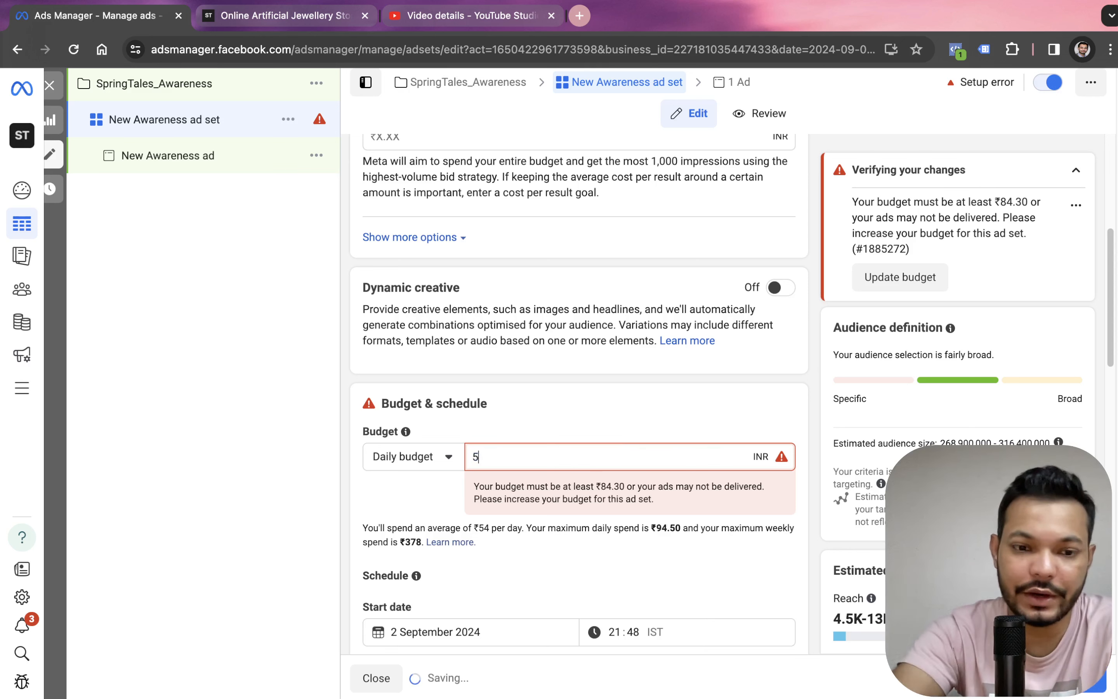
pyautogui.write('5')
pyautogui.press('BackSpace')
pyautogui.press('BackSpace')
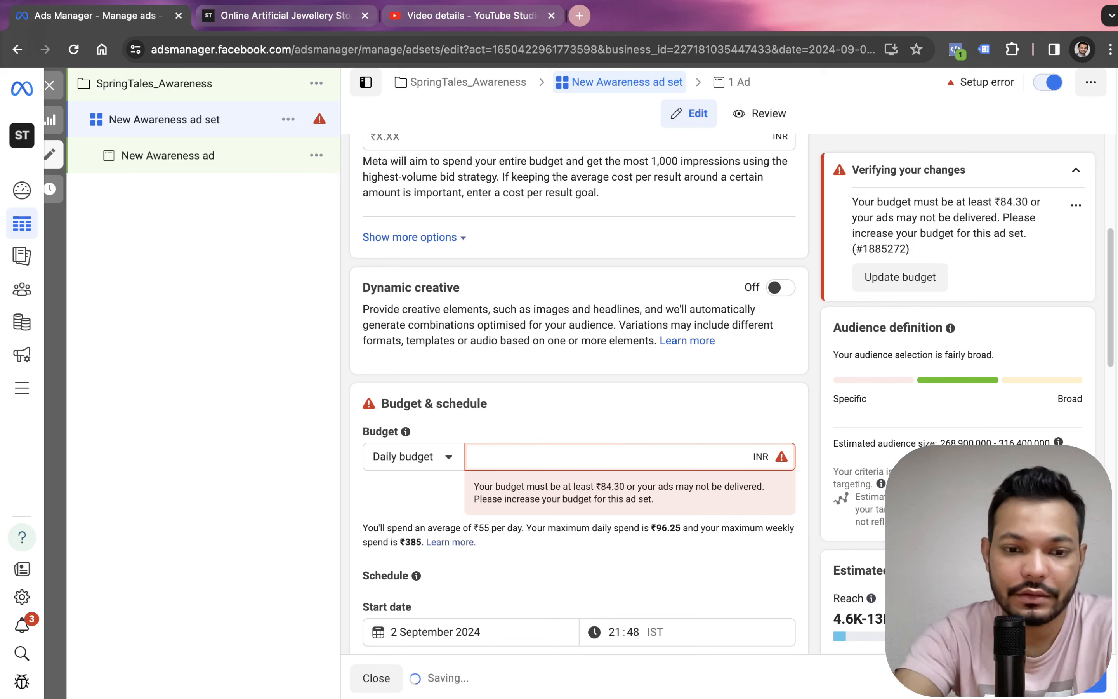
pyautogui.write('85')
pyautogui.click(642, 425)
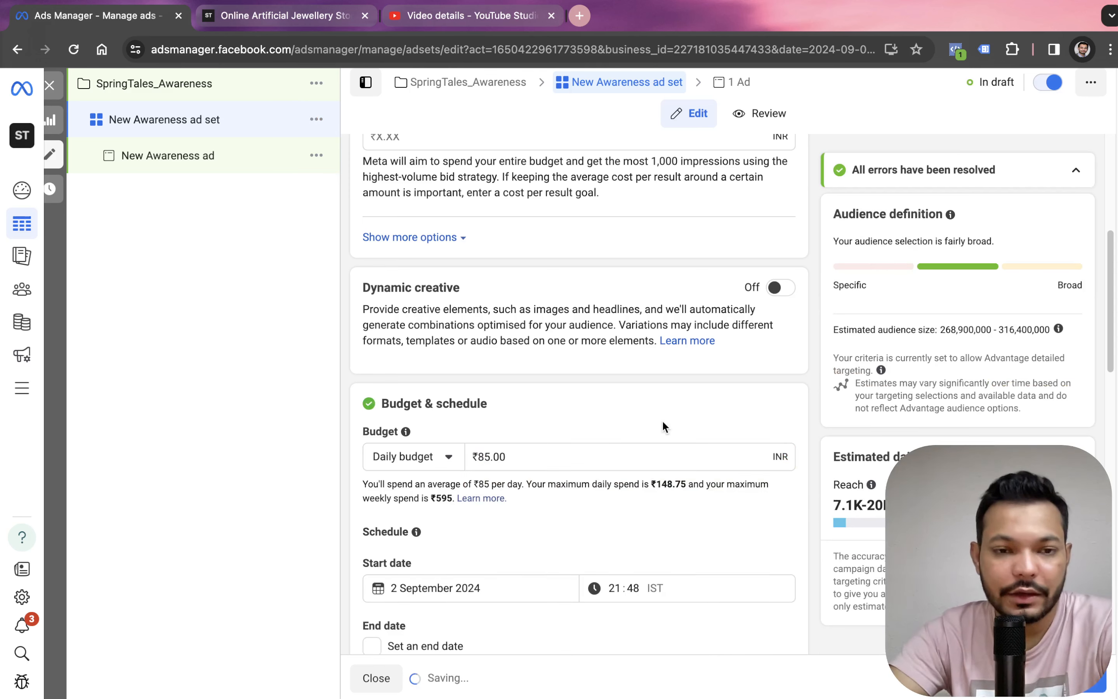
# Review the budget type options, keep Daily budget, and look over the ad set's schedule settings.
pyautogui.click(416, 462)
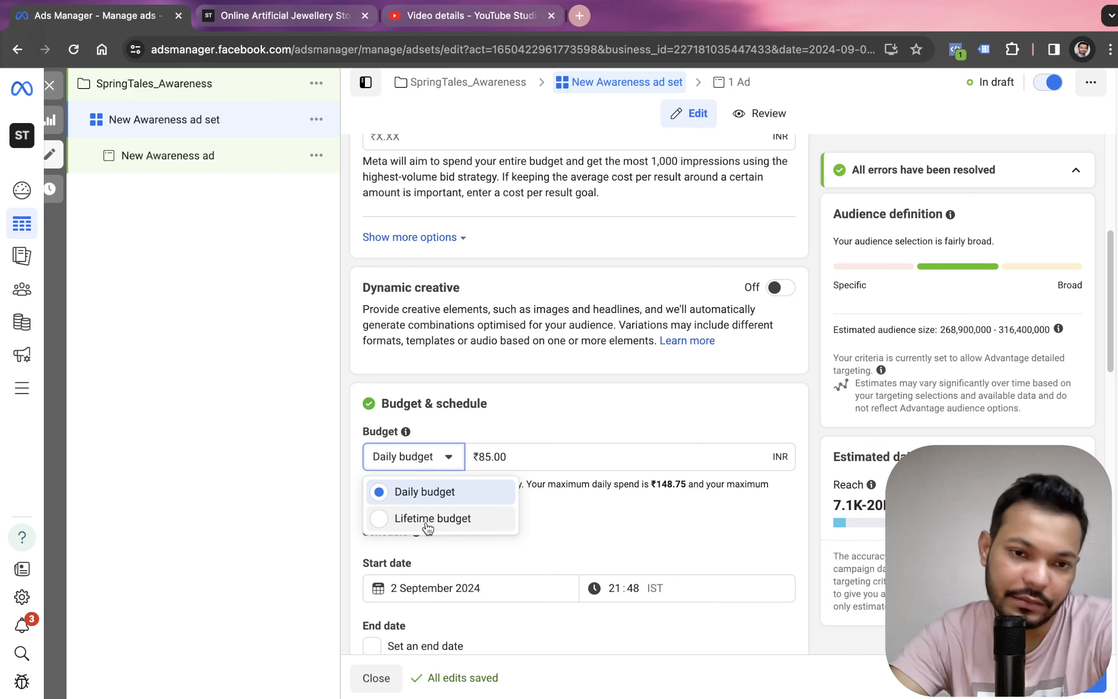
pyautogui.click(437, 503)
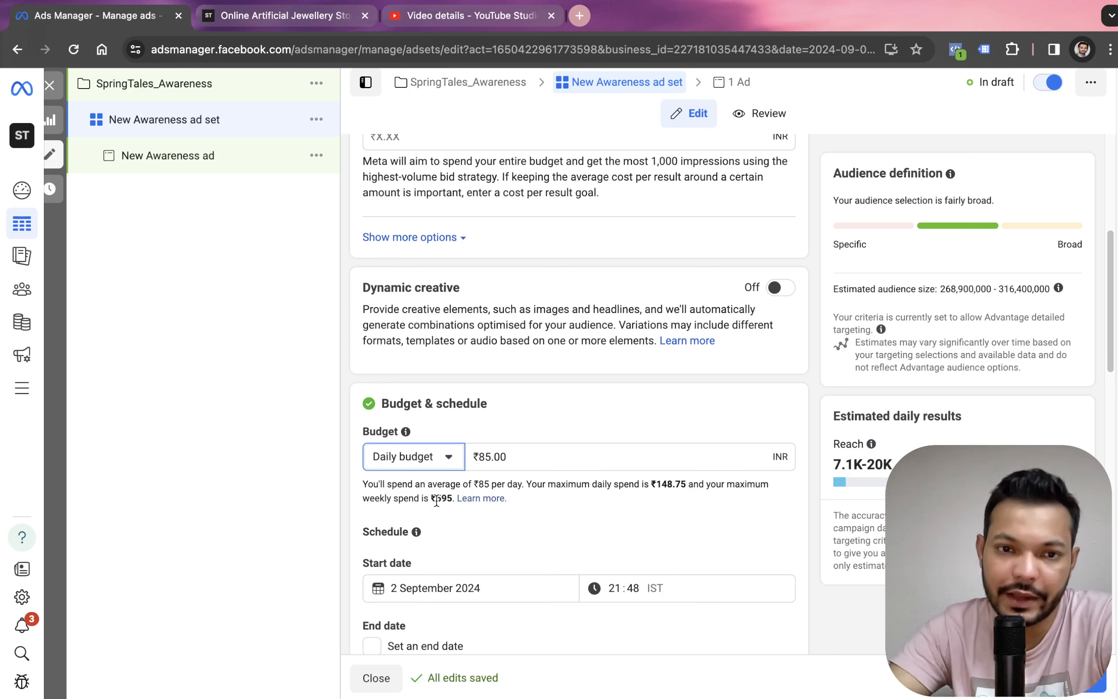
pyautogui.scroll(-3, 436, 500)
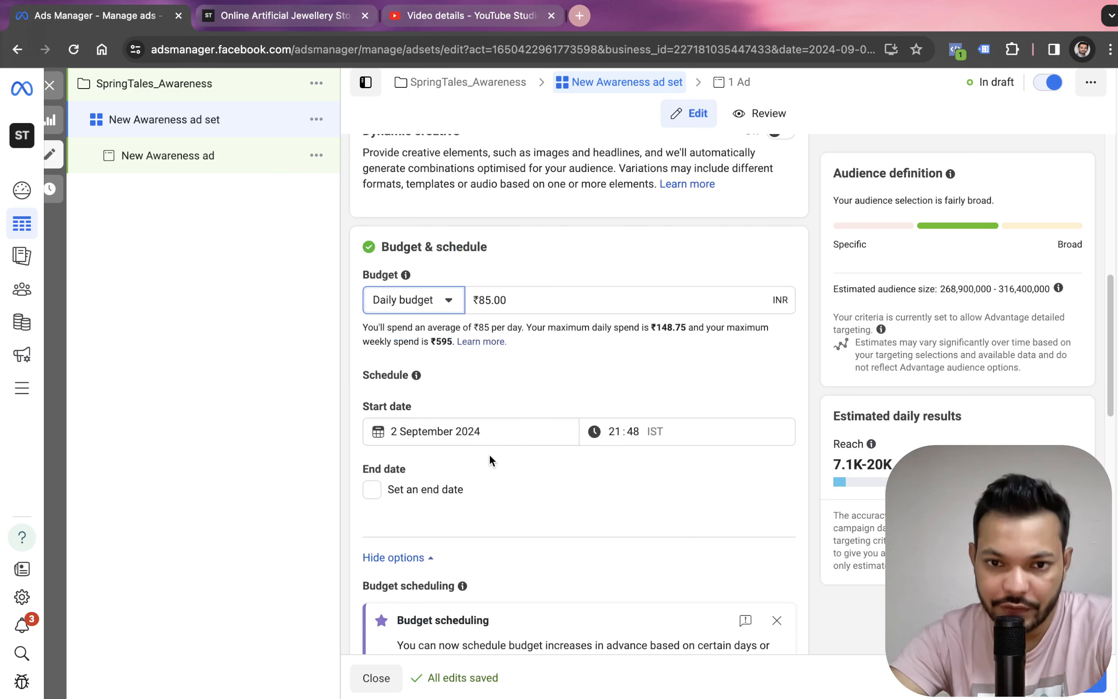
pyautogui.scroll(-12, 535, 478)
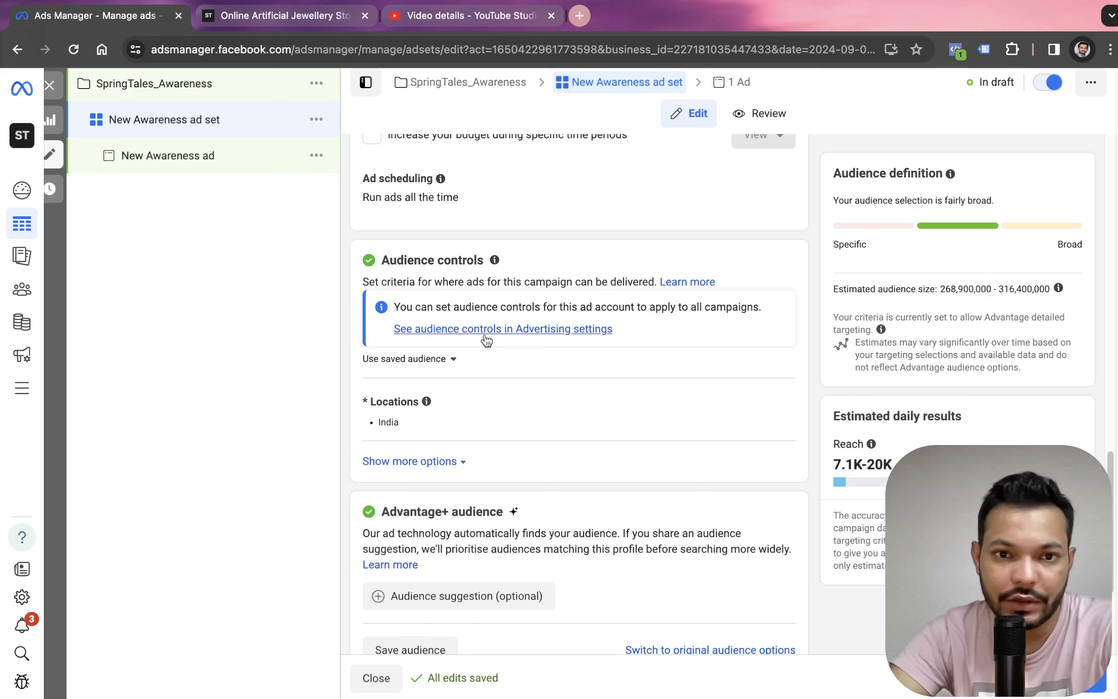
# Expand the additional audience controls and look over the minimum age, excluded custom audiences and language settings.
pyautogui.moveTo(428, 424)
pyautogui.click(424, 462)
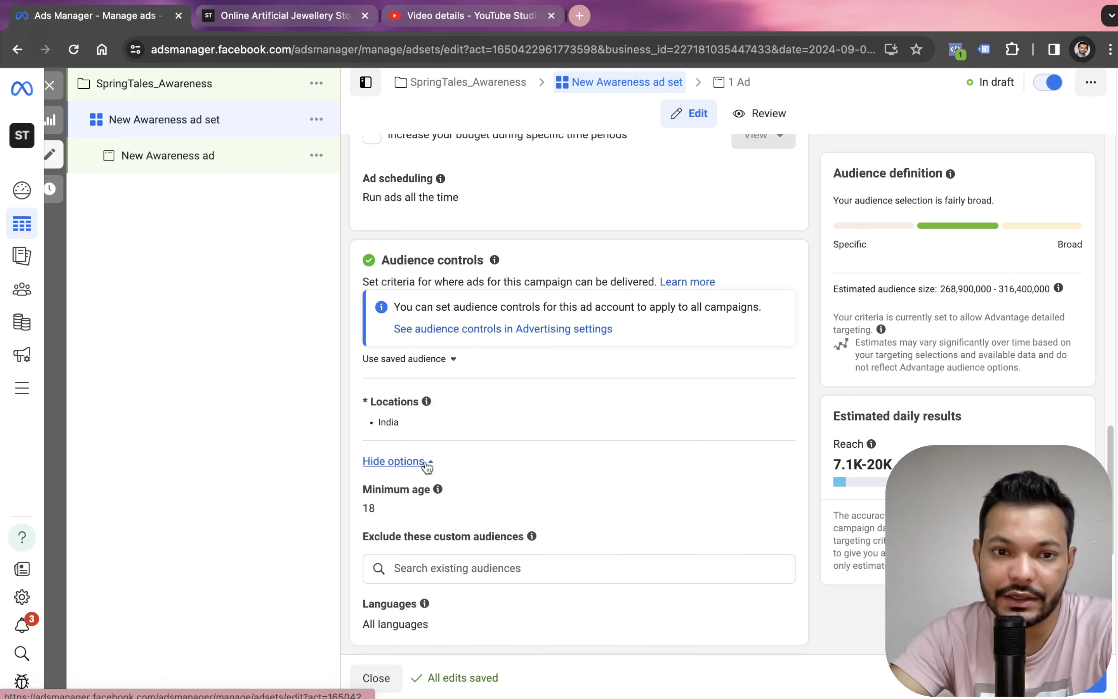
pyautogui.scroll(-3, 464, 469)
pyautogui.scroll(-4, 464, 469)
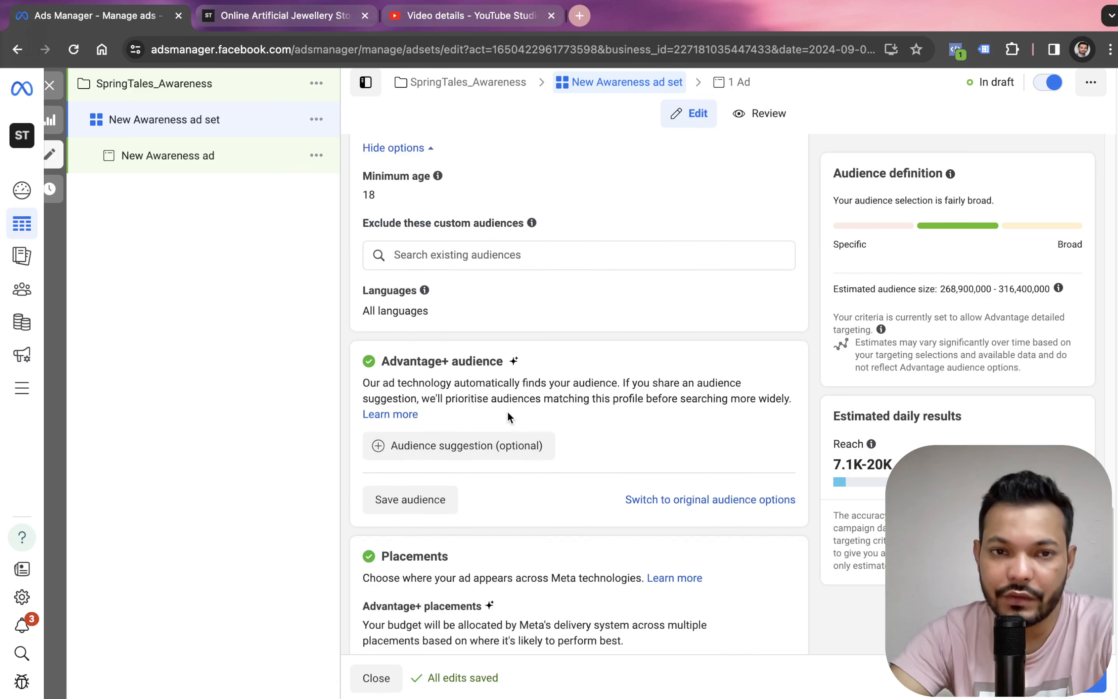
pyautogui.scroll(3, 507, 410)
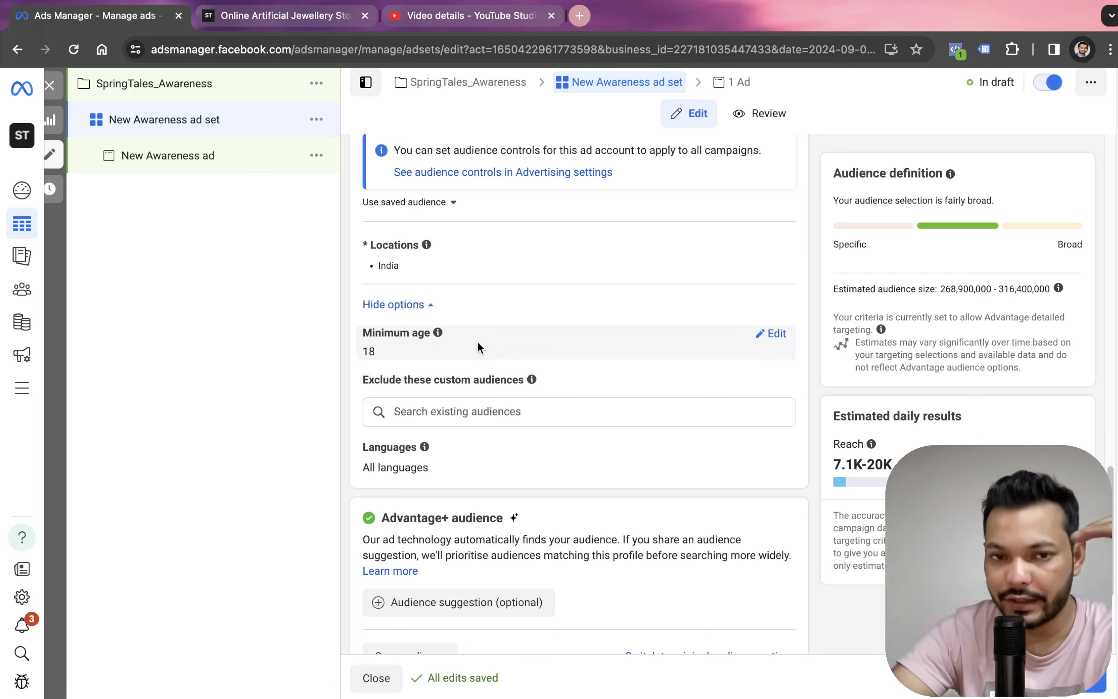
pyautogui.scroll(-3, 515, 398)
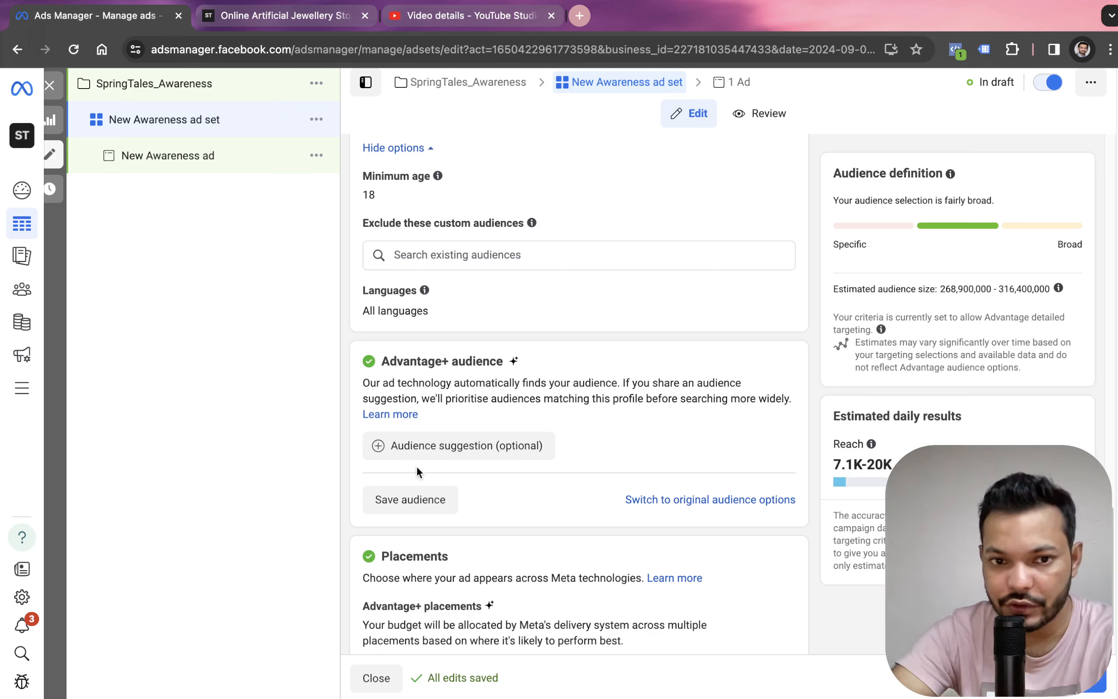
# Add an audience suggestion to the Advantage+ audience and set its age range to 18–34.
pyautogui.click(390, 451)
pyautogui.scroll(-3, 445, 443)
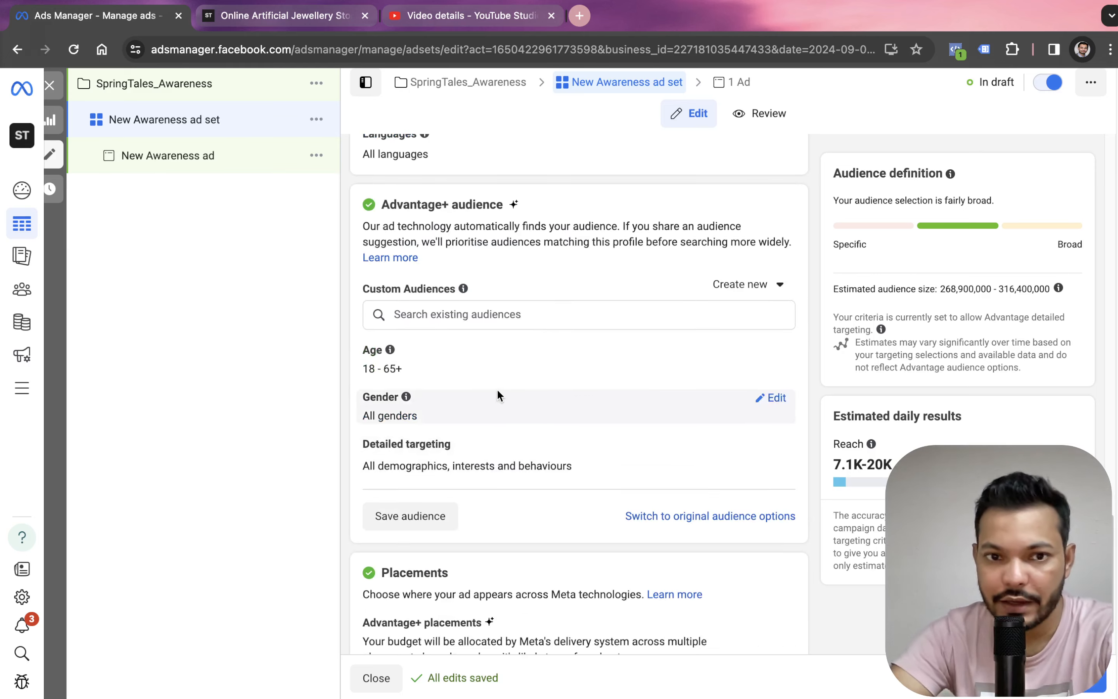
pyautogui.click(772, 349)
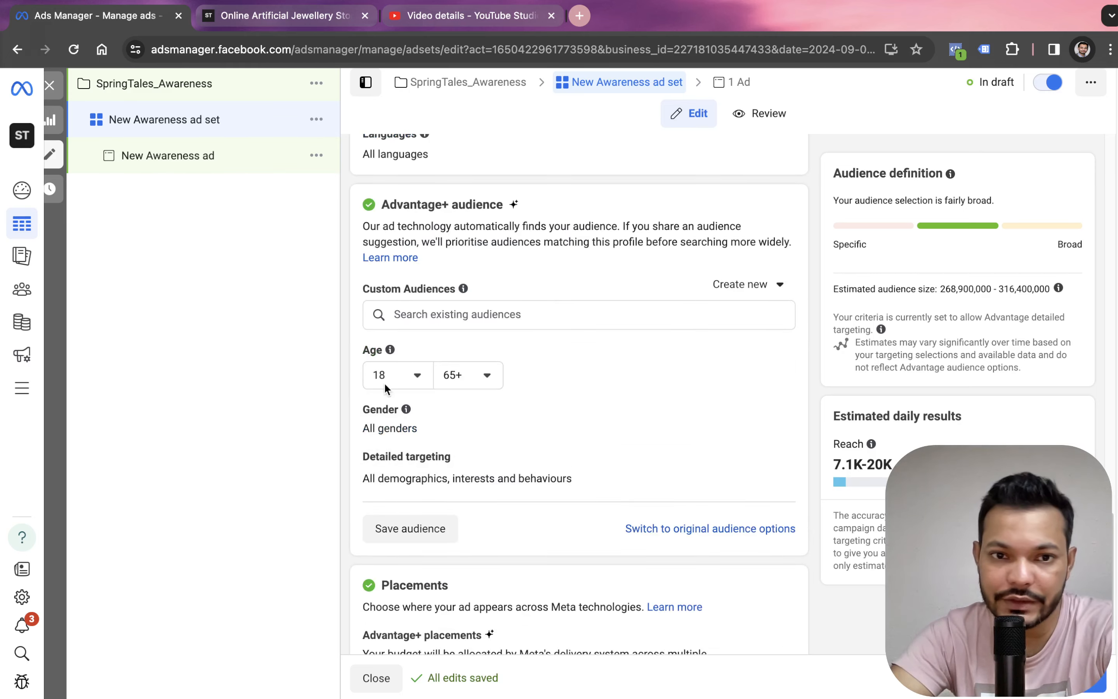
pyautogui.click(472, 377)
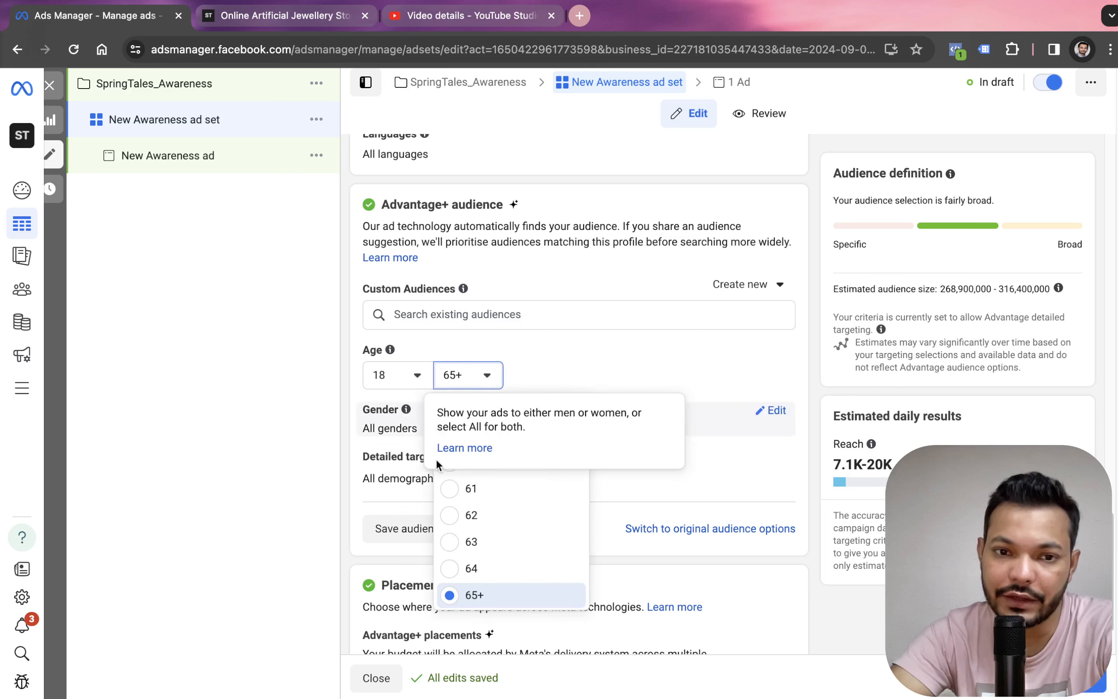
pyautogui.scroll(5, 504, 522)
pyautogui.scroll(3, 498, 510)
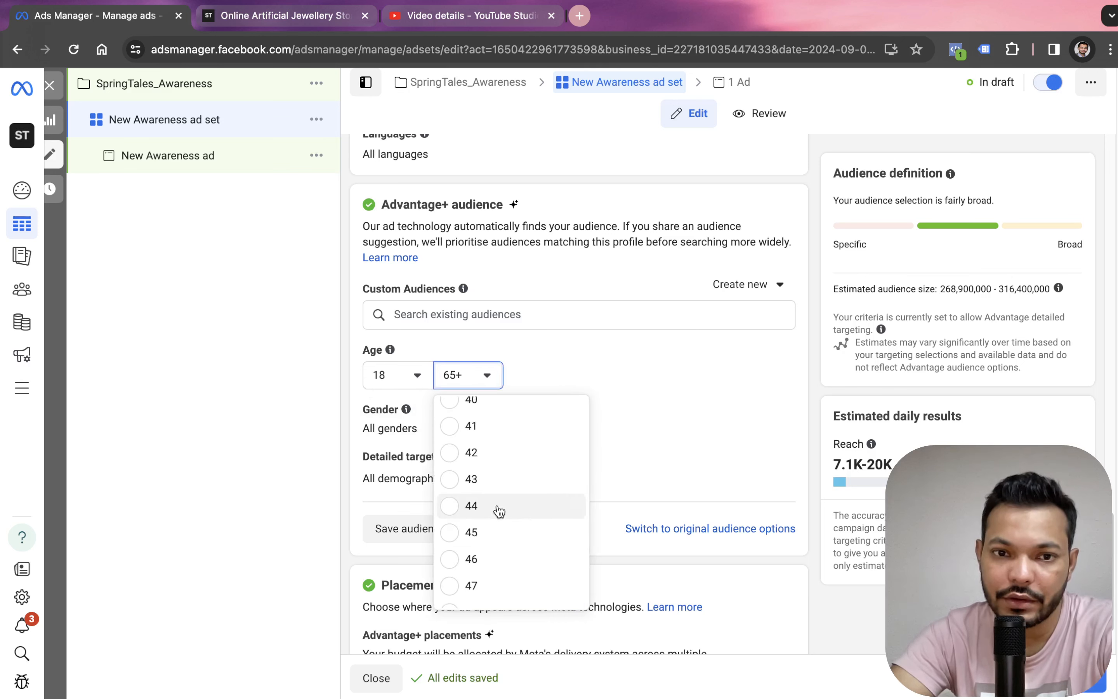
pyautogui.scroll(5, 471, 462)
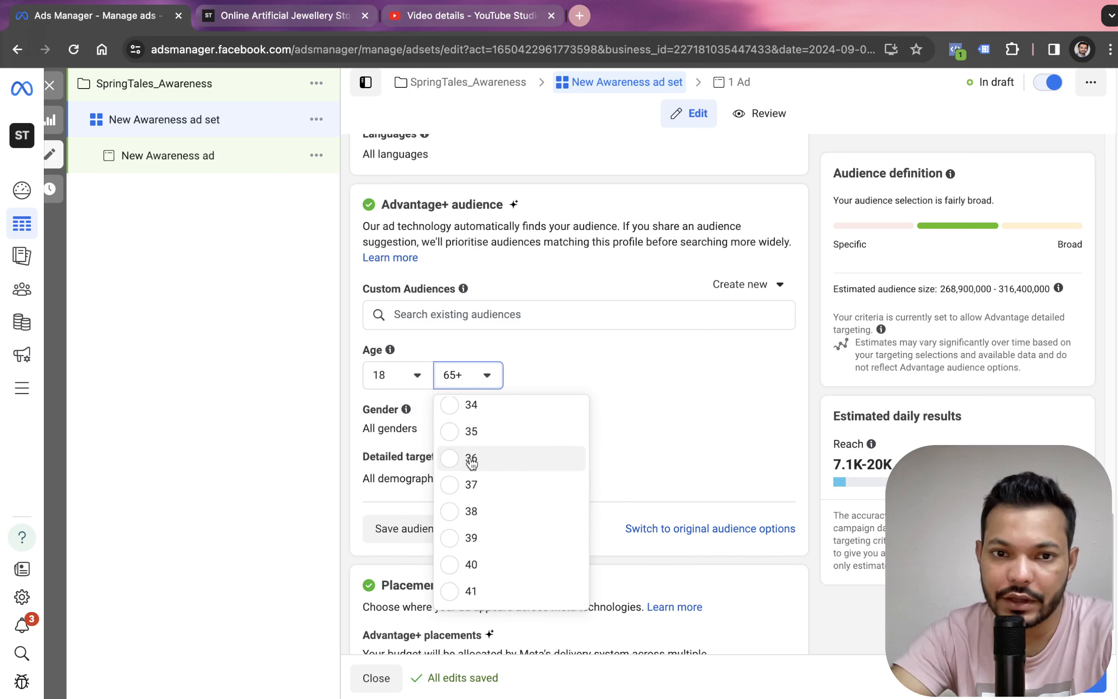
pyautogui.click(451, 407)
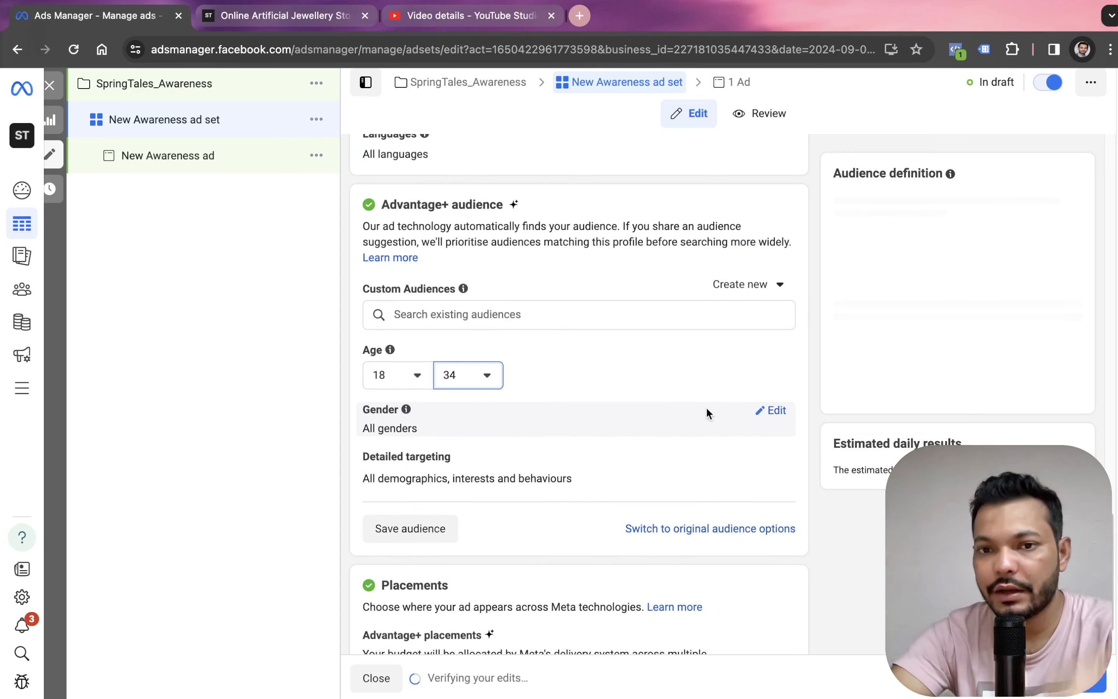
# Limit the audience suggestion's gender to Women and search its detailed targeting for "jewelry".
pyautogui.click(759, 415)
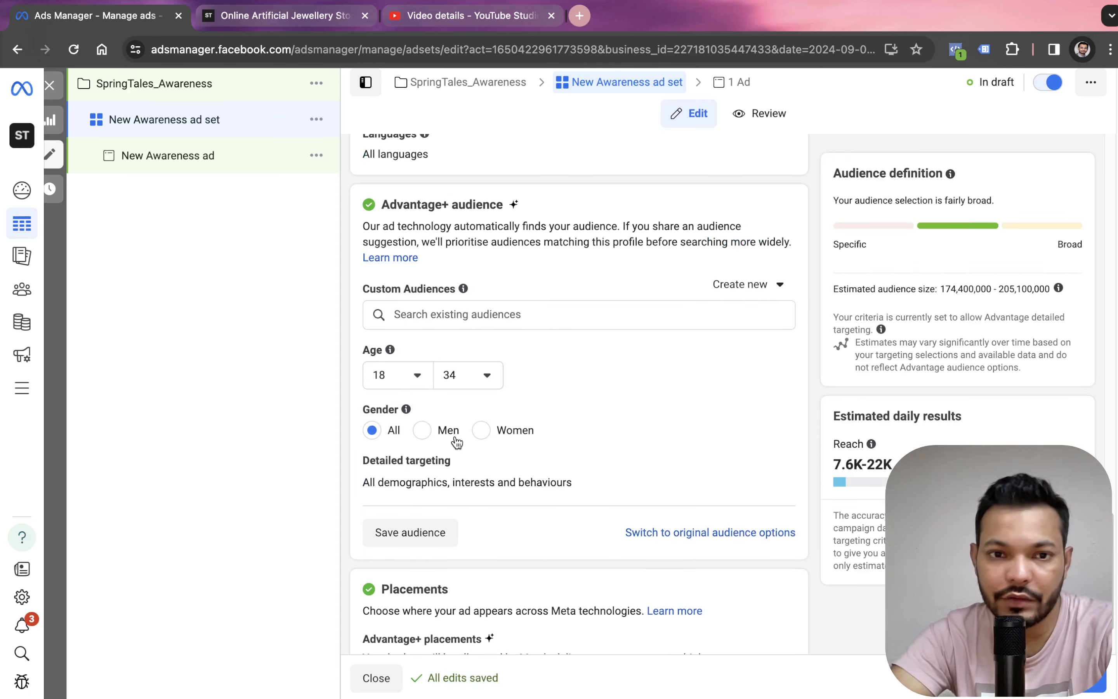
pyautogui.click(481, 431)
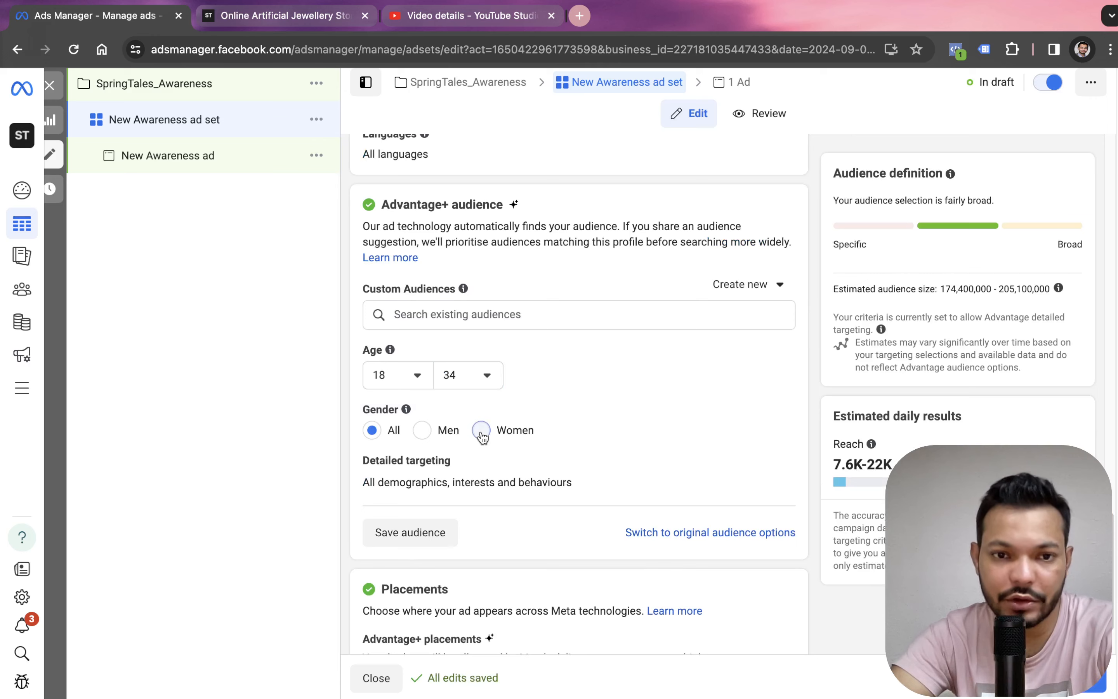
pyautogui.scroll(-2, 667, 342)
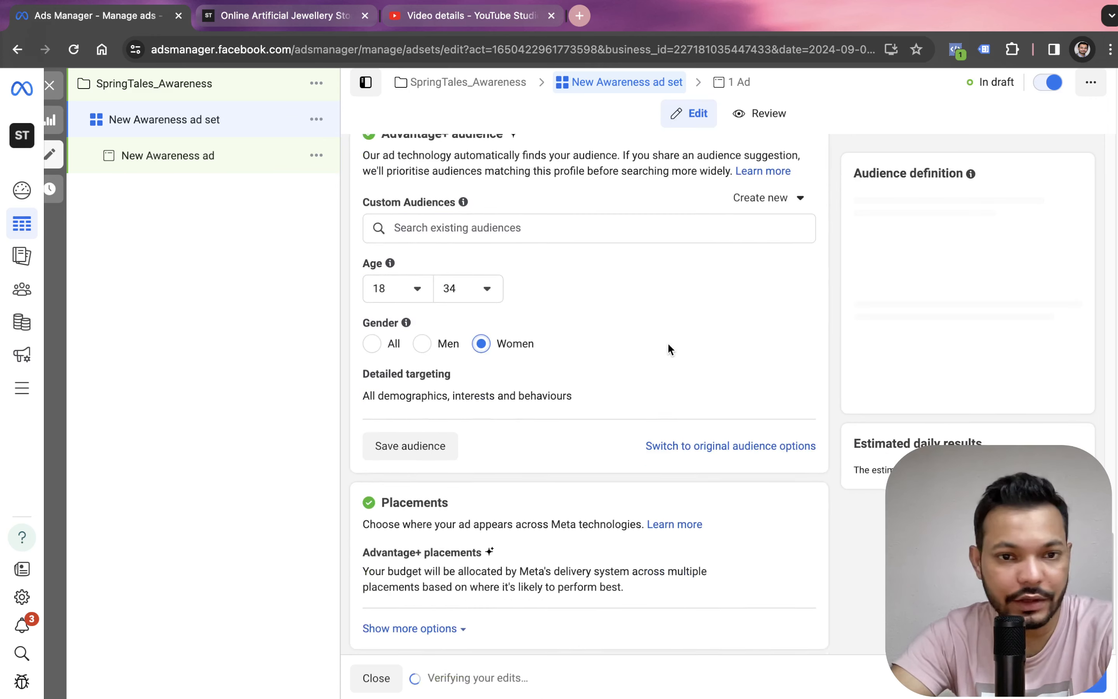
pyautogui.click(775, 395)
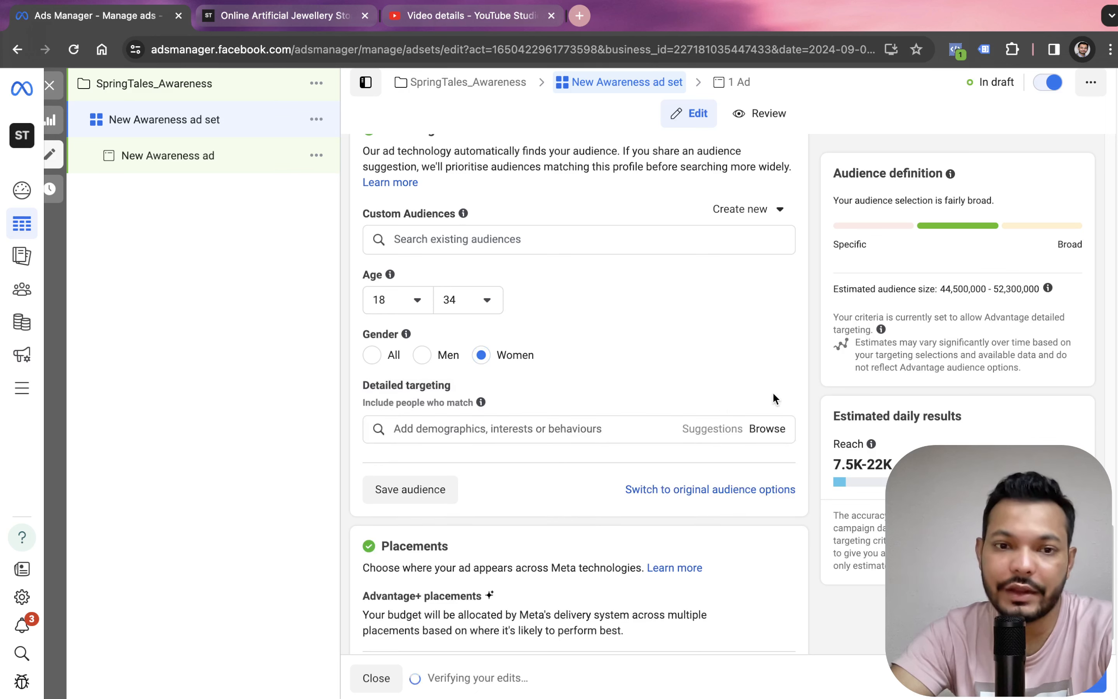
pyautogui.click(560, 428)
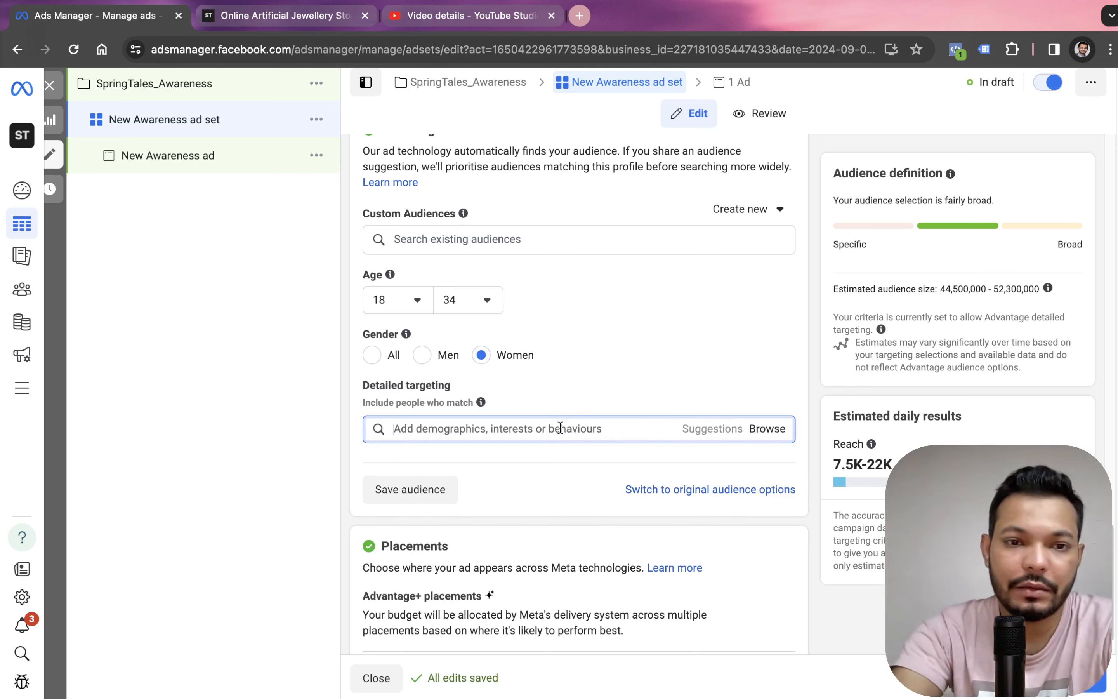
pyautogui.write('jewelry')
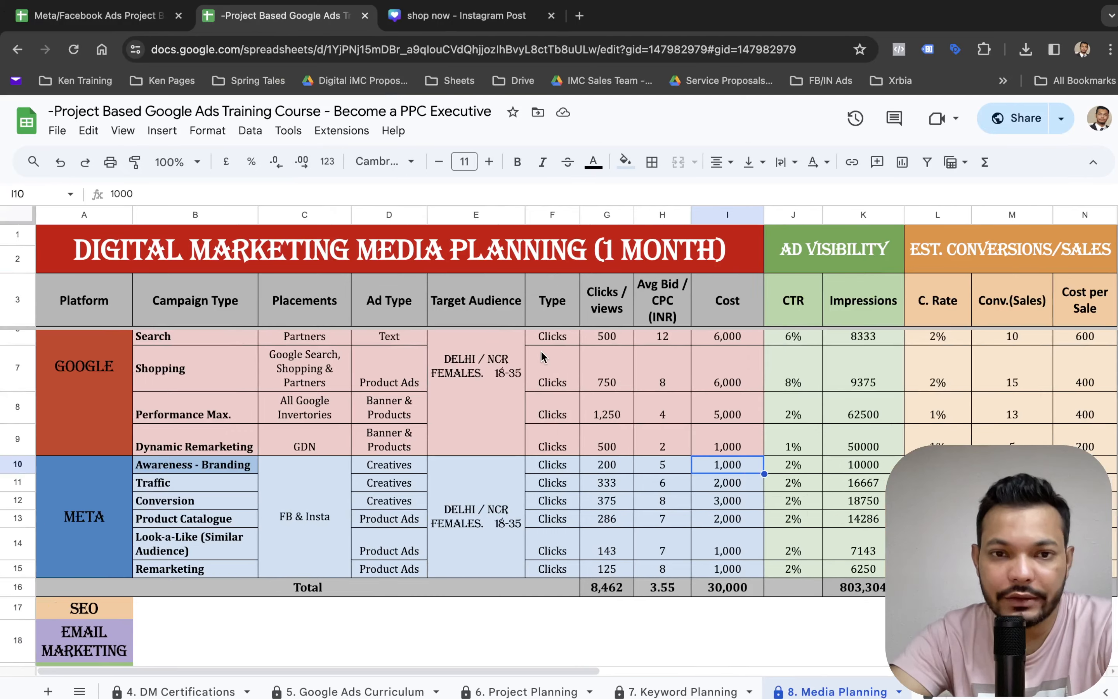
# Switch to the media planning spreadsheet and check the target audience planned for the Google and Meta campaigns.
pyautogui.click(498, 391)
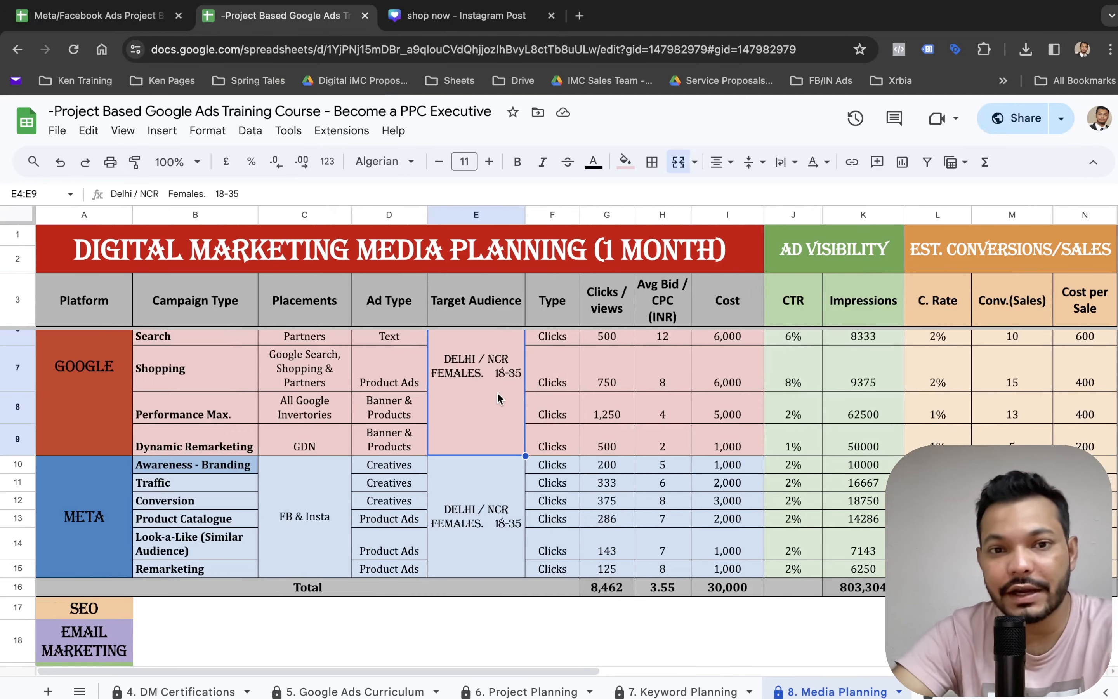
pyautogui.click(476, 488)
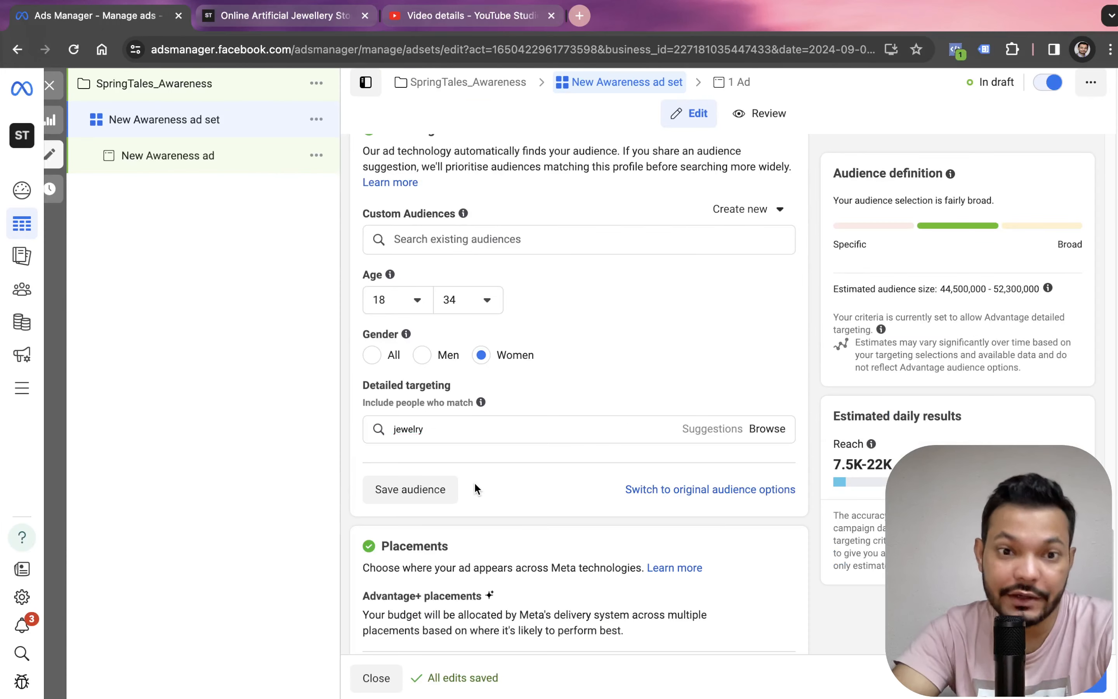
# Switch back to Ads Manager, search detailed targeting for "jewelry" again and add the Costume jewelry interest.
pyautogui.click(664, 430)
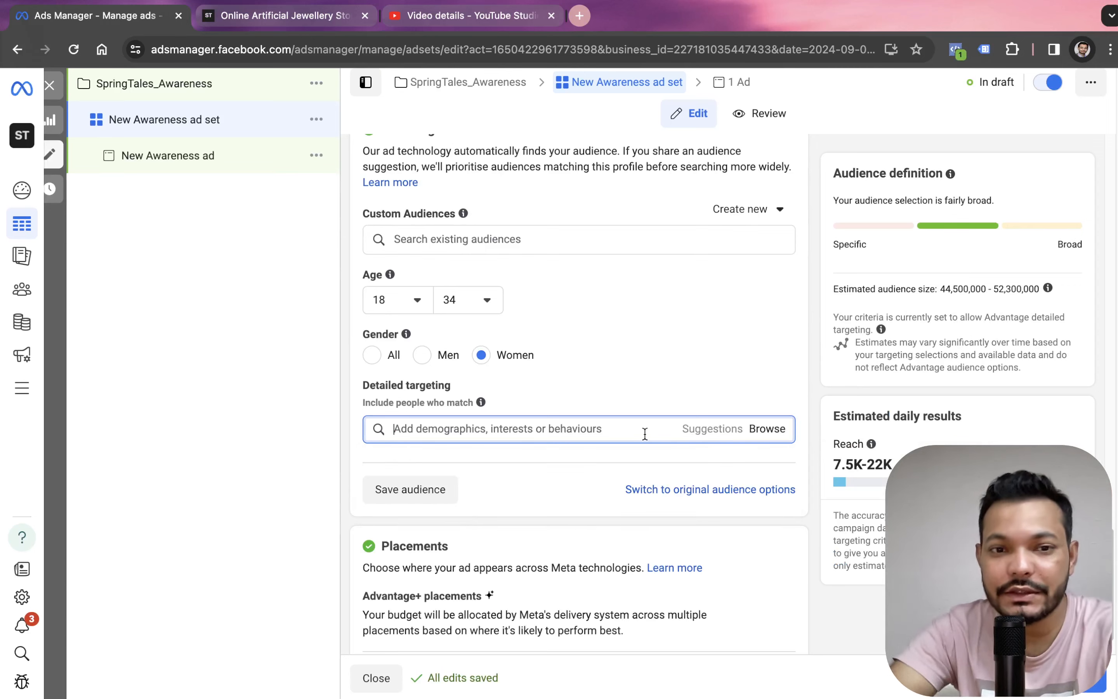
pyautogui.write('jewelry')
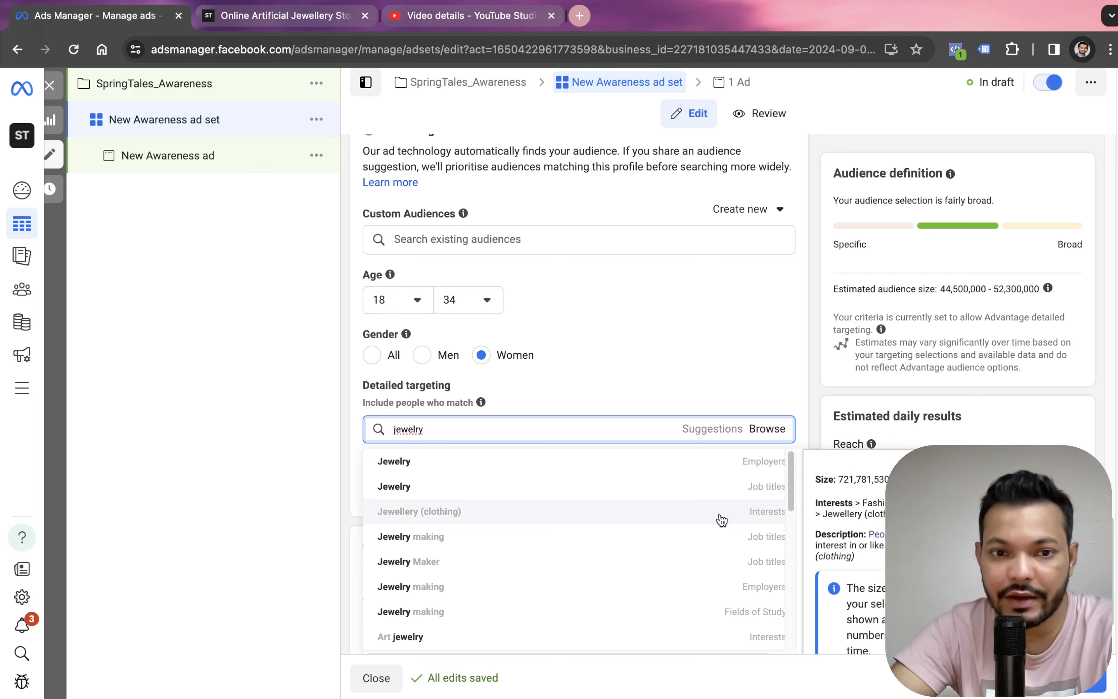
pyautogui.scroll(-4, 721, 520)
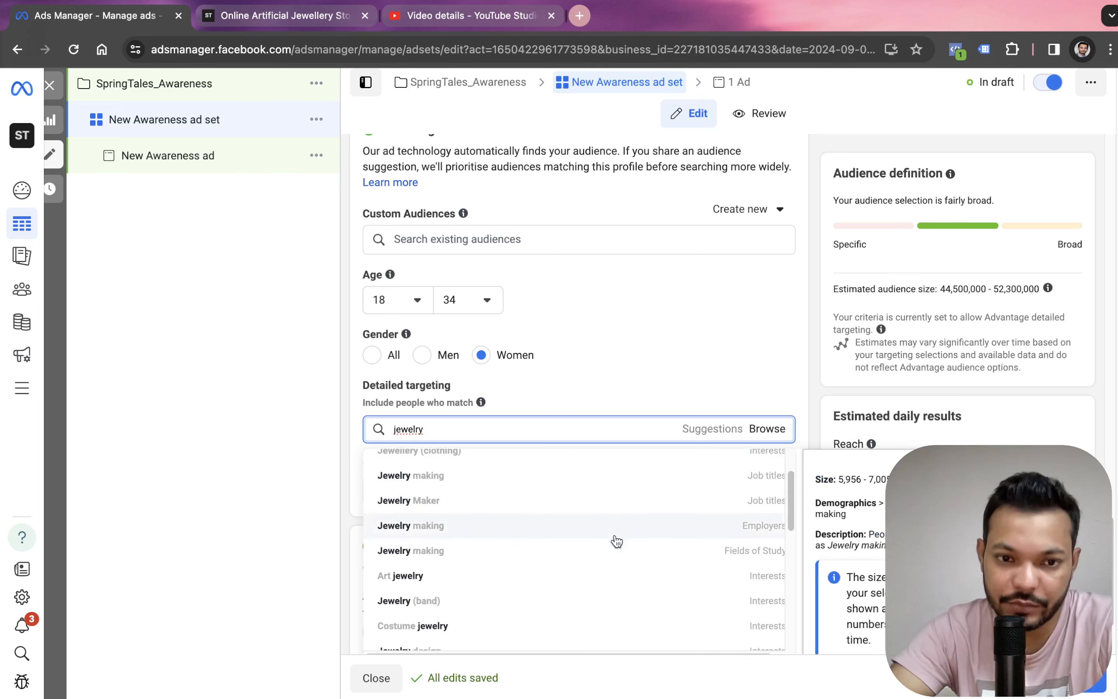
pyautogui.scroll(-2, 617, 541)
pyautogui.scroll(-2, 612, 587)
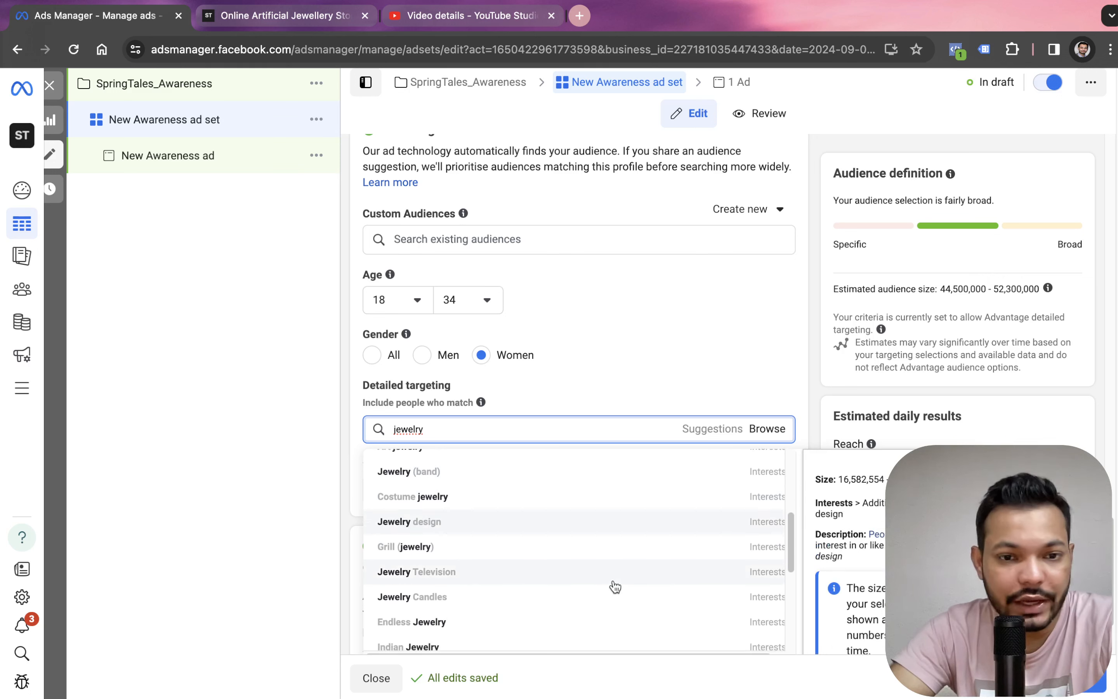
pyautogui.scroll(-5, 613, 585)
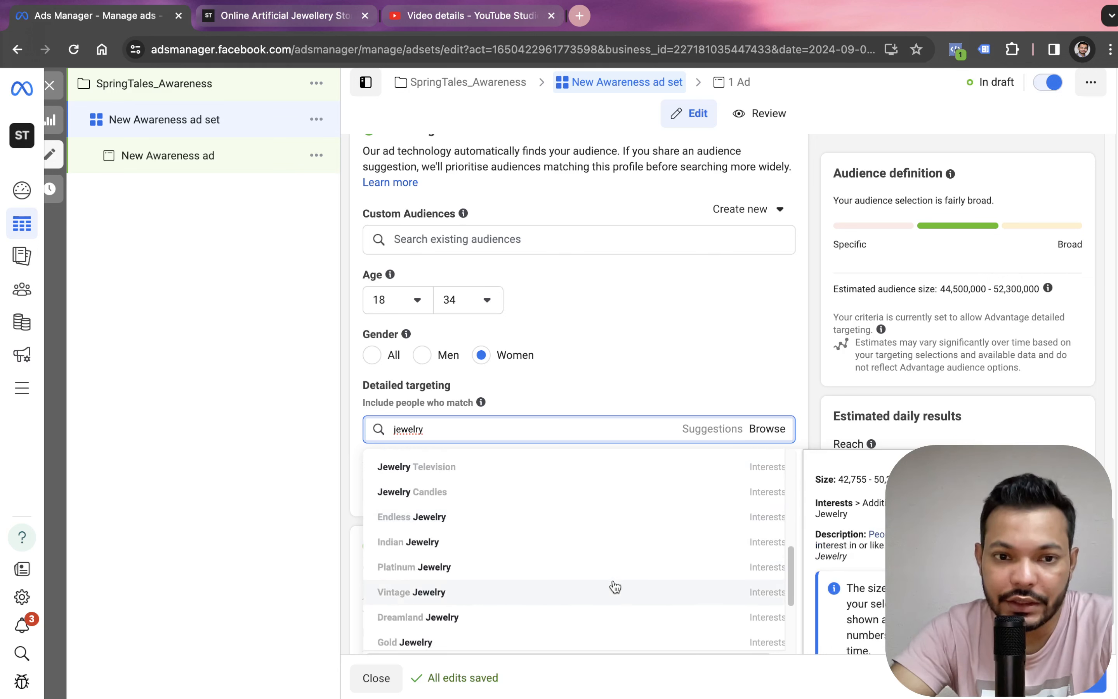
pyautogui.scroll(-4, 559, 575)
pyautogui.scroll(2, 489, 490)
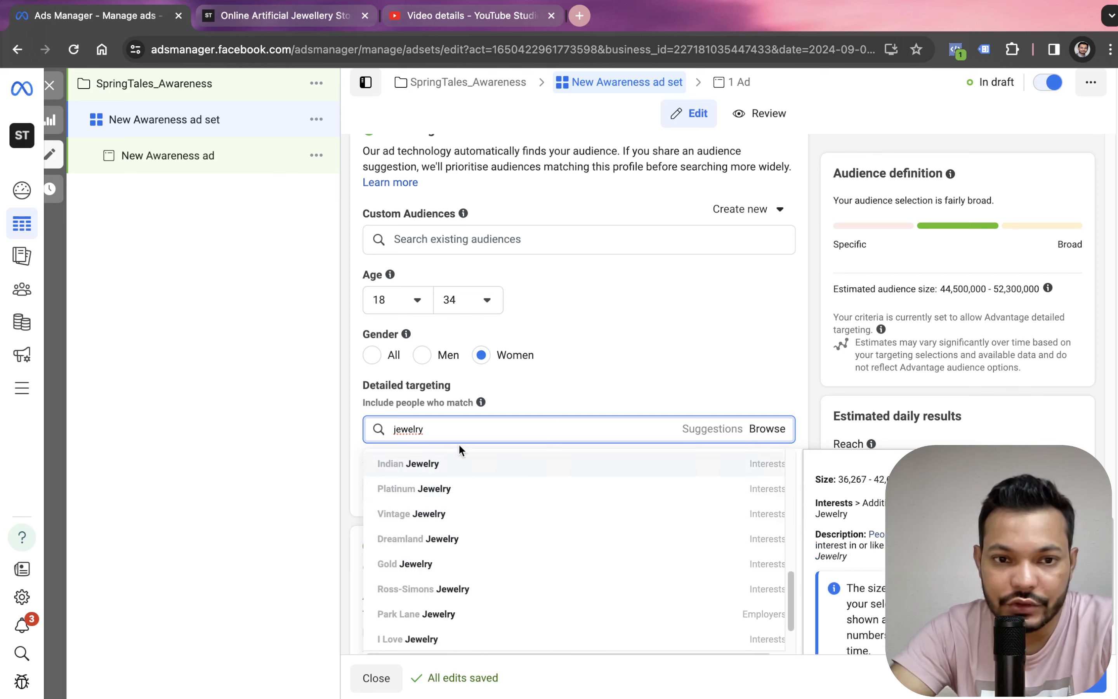
pyautogui.scroll(-2, 476, 481)
pyautogui.scroll(-1, 502, 554)
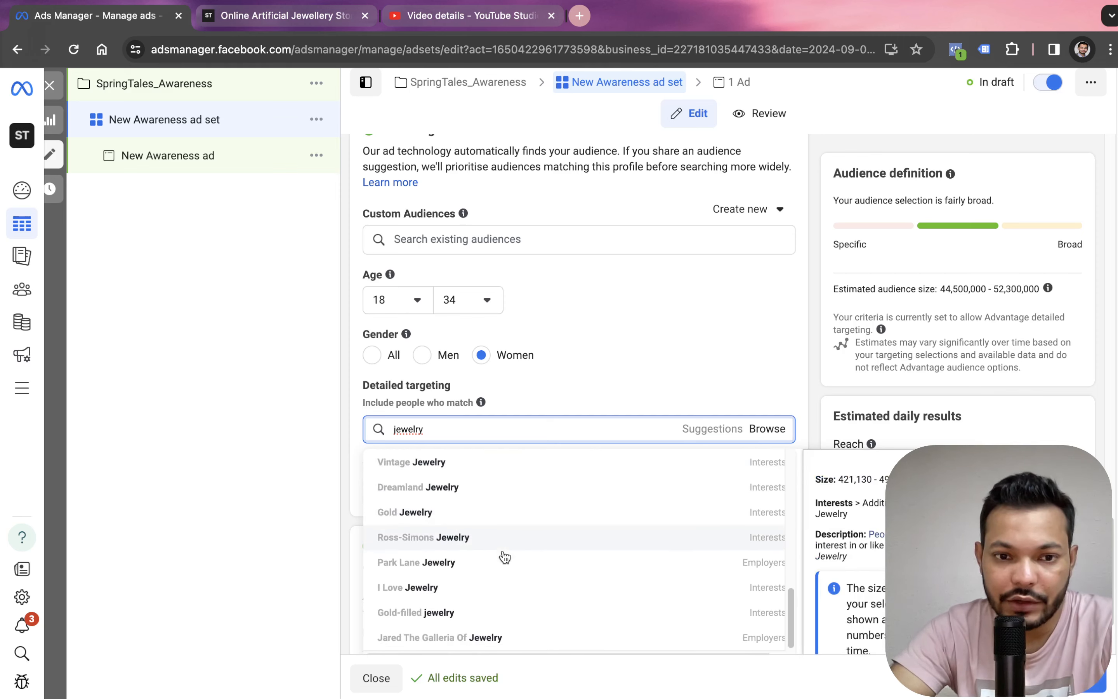
pyautogui.scroll(4, 503, 556)
pyautogui.scroll(5, 501, 559)
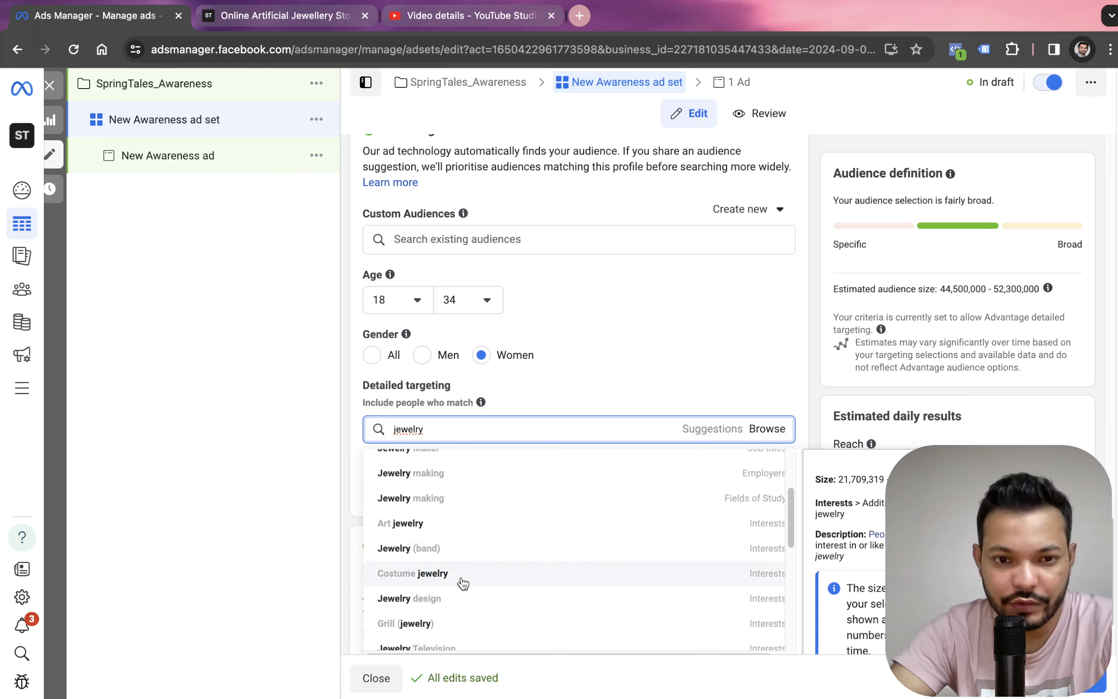
pyautogui.scroll(4, 462, 582)
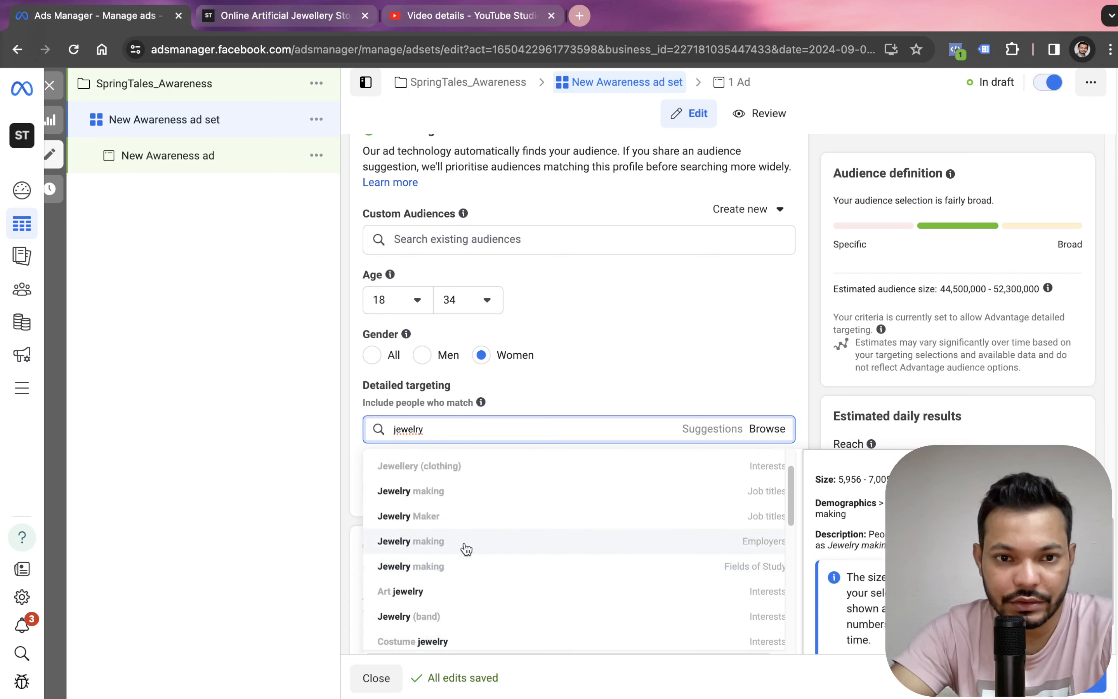
pyautogui.scroll(1, 464, 527)
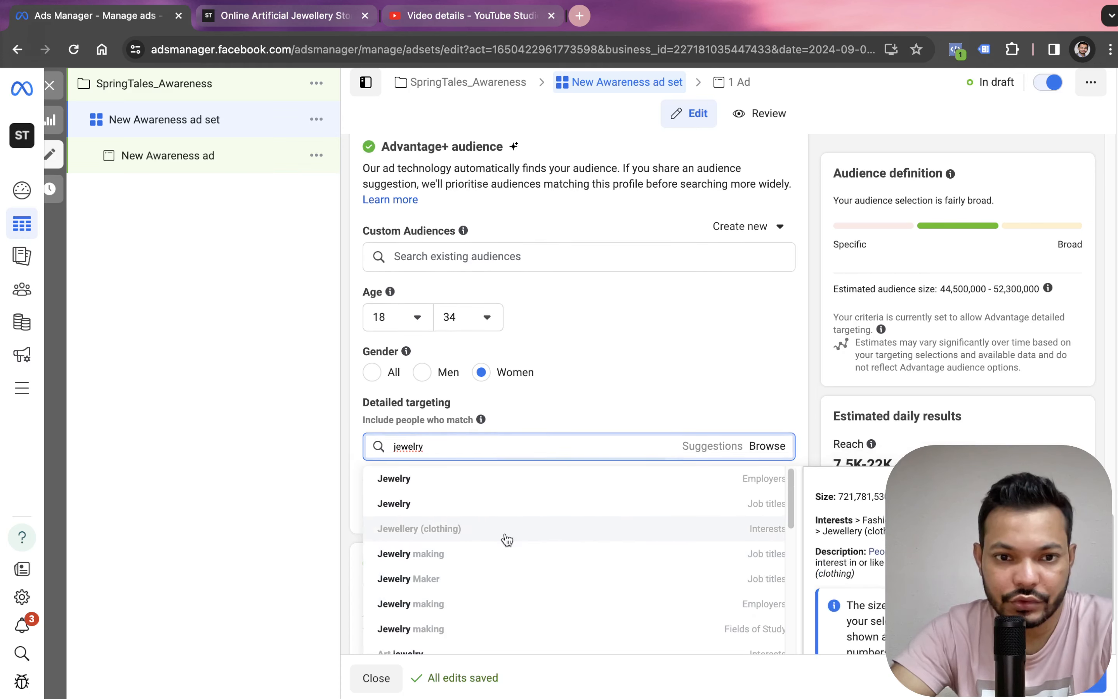
pyautogui.scroll(-6, 506, 539)
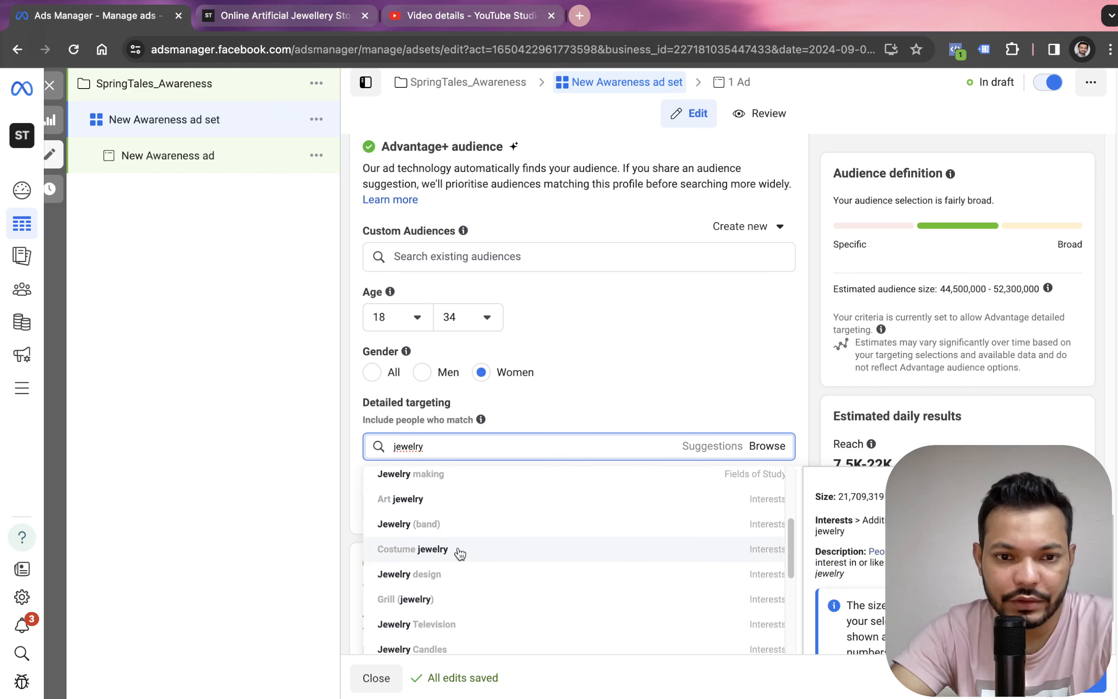
pyautogui.click(459, 550)
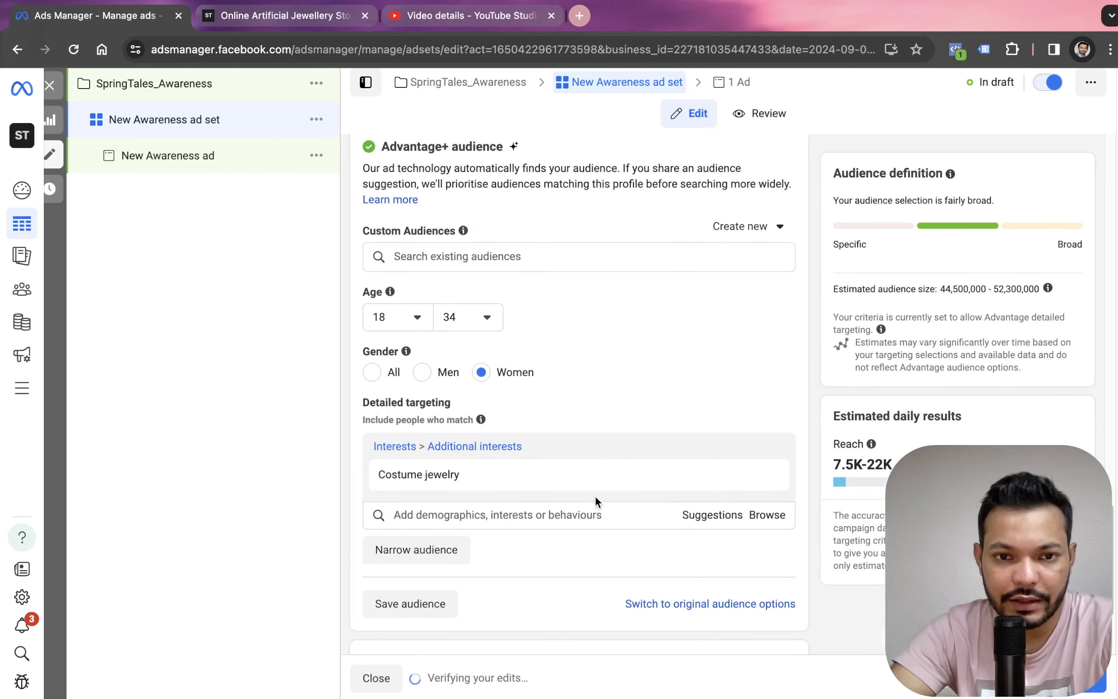
# Add the suggested interests Fashion accessories (accessories), Earring (jewellery), Jewellery (clothing) and Jewelry design to the detailed targeting.
pyautogui.click(700, 517)
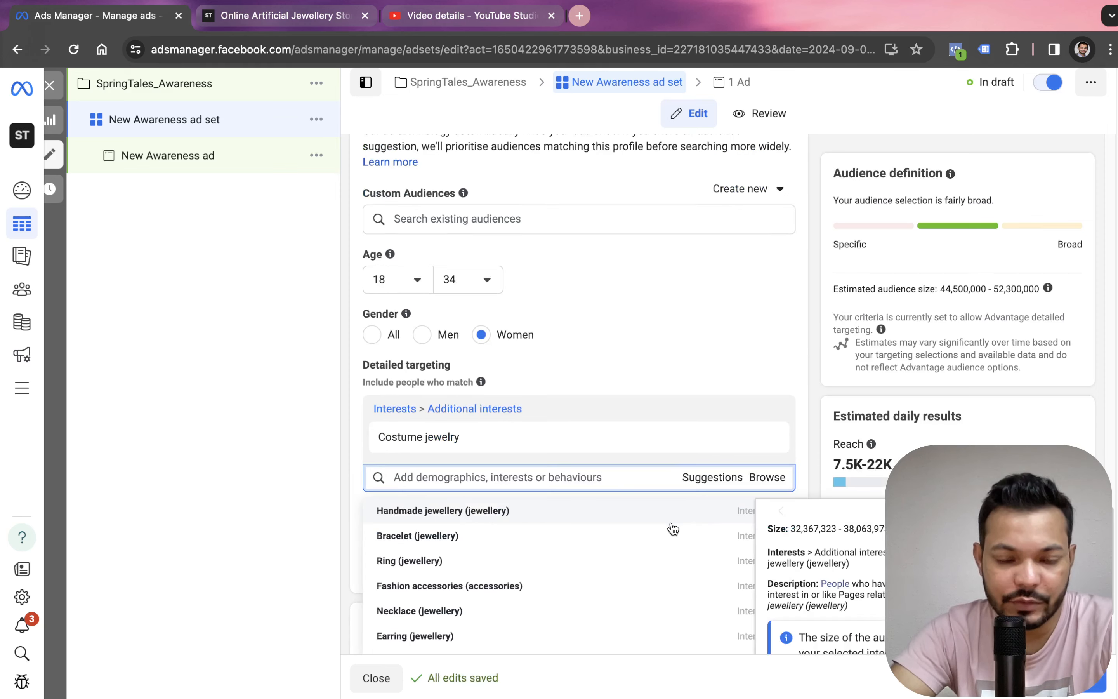
pyautogui.scroll(-1, 506, 529)
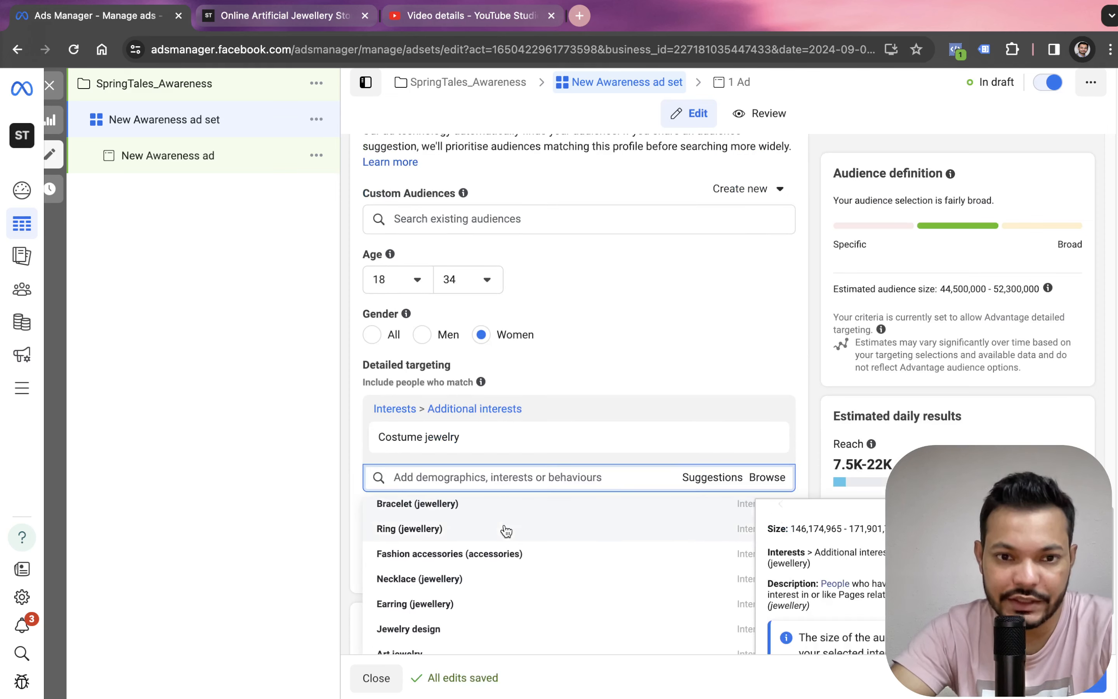
pyautogui.click(493, 553)
pyautogui.scroll(-3, 479, 581)
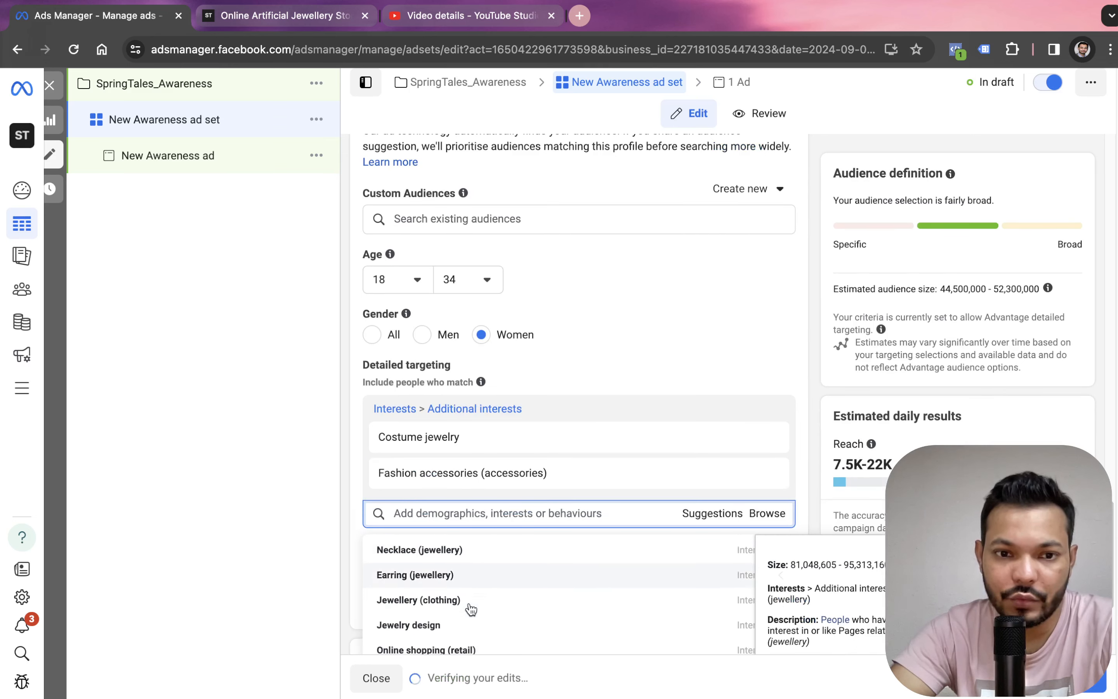
pyautogui.click(438, 580)
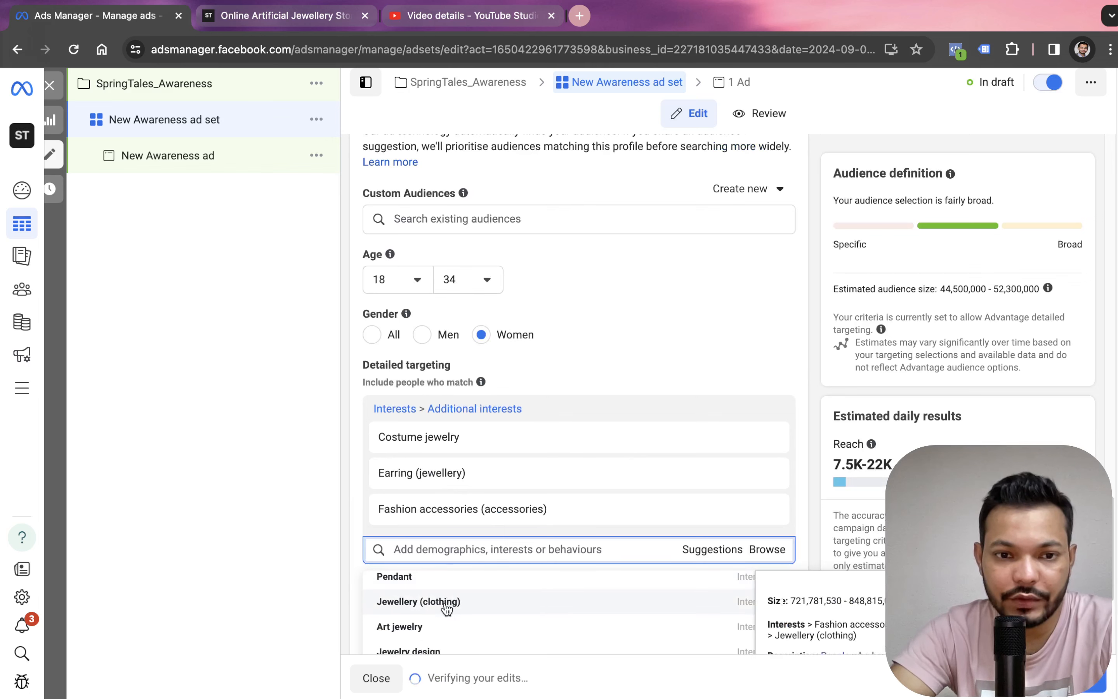
pyautogui.click(444, 602)
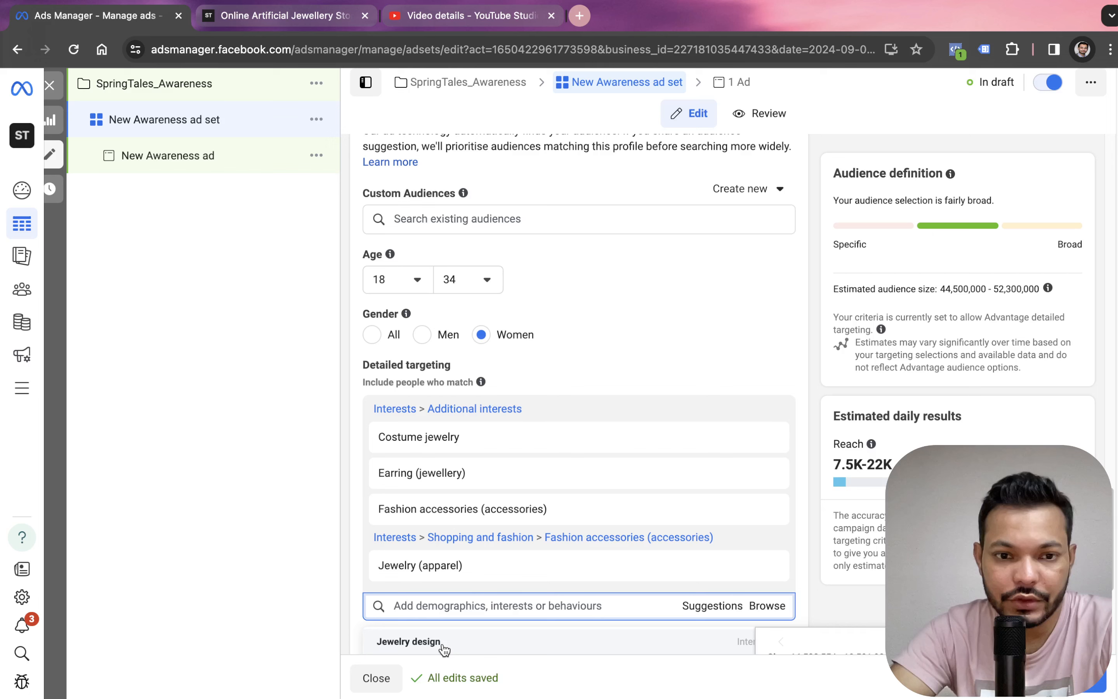
pyautogui.click(443, 645)
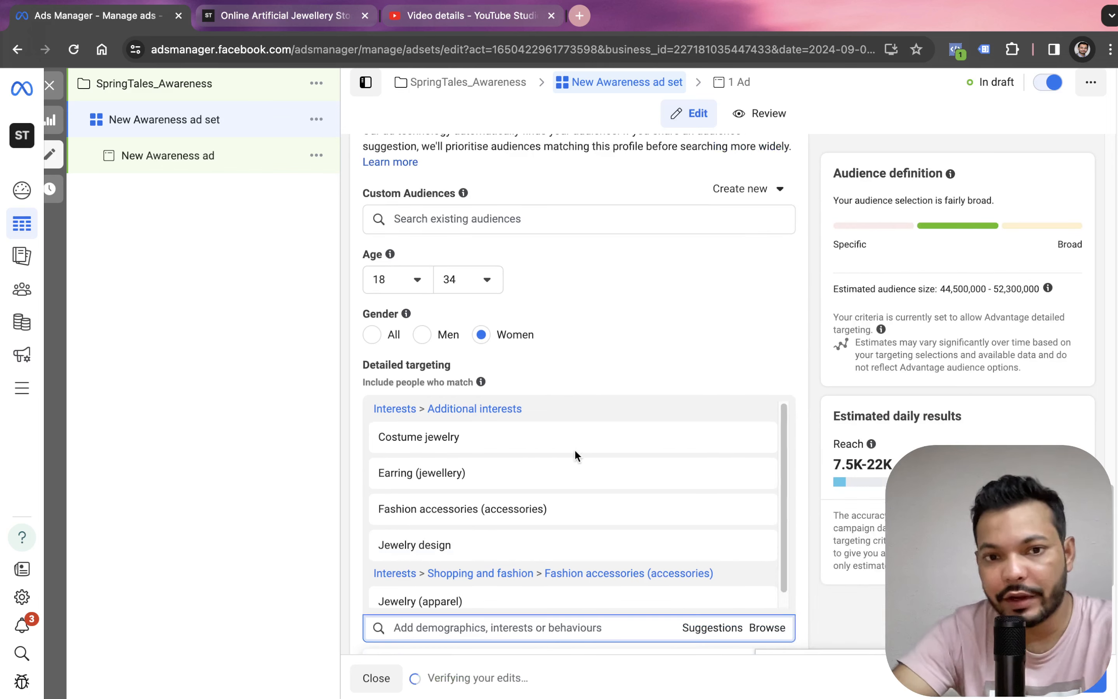
# Look over the chosen detailed targeting interests and the further suggested interests.
pyautogui.moveTo(677, 437)
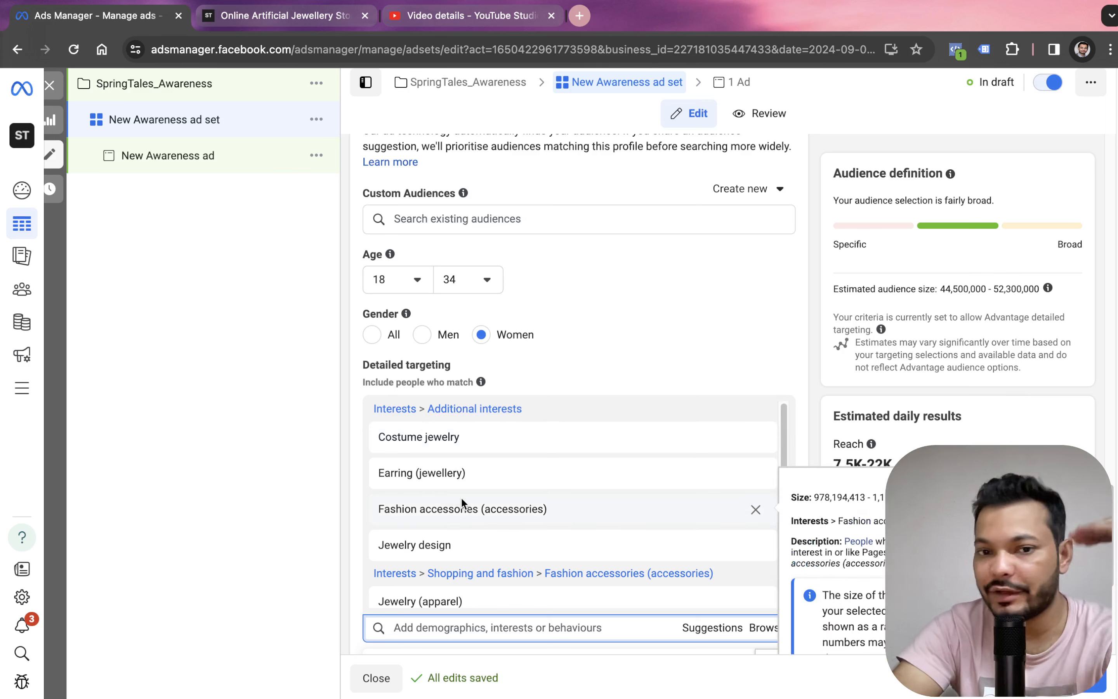
pyautogui.scroll(-6, 547, 441)
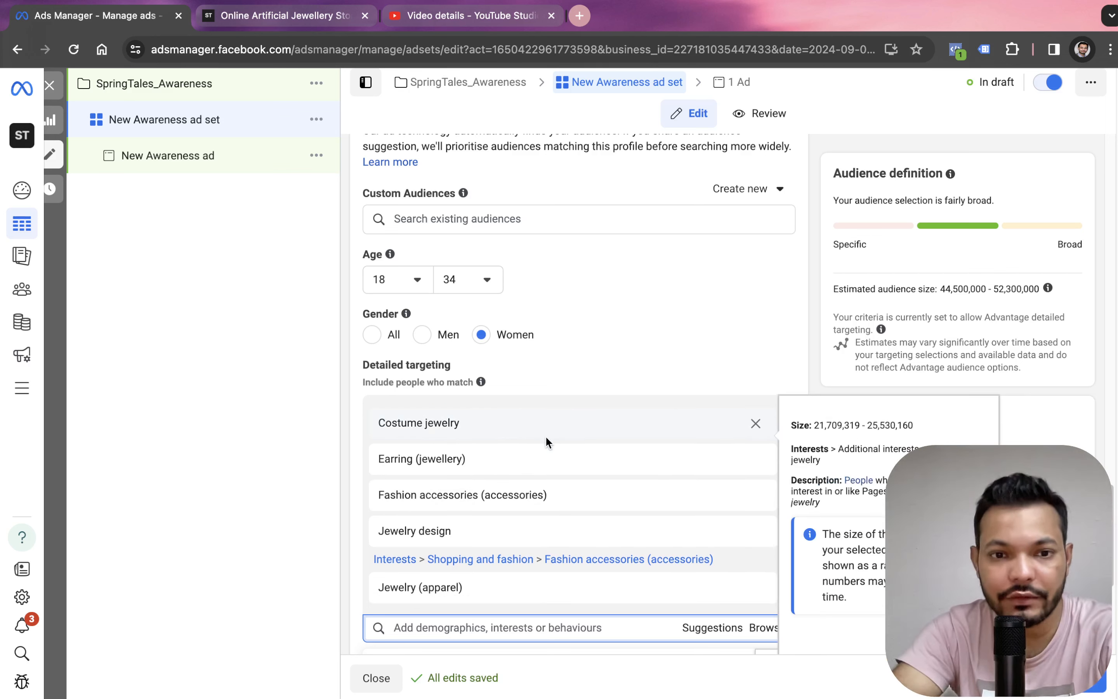
pyautogui.scroll(-3, 564, 422)
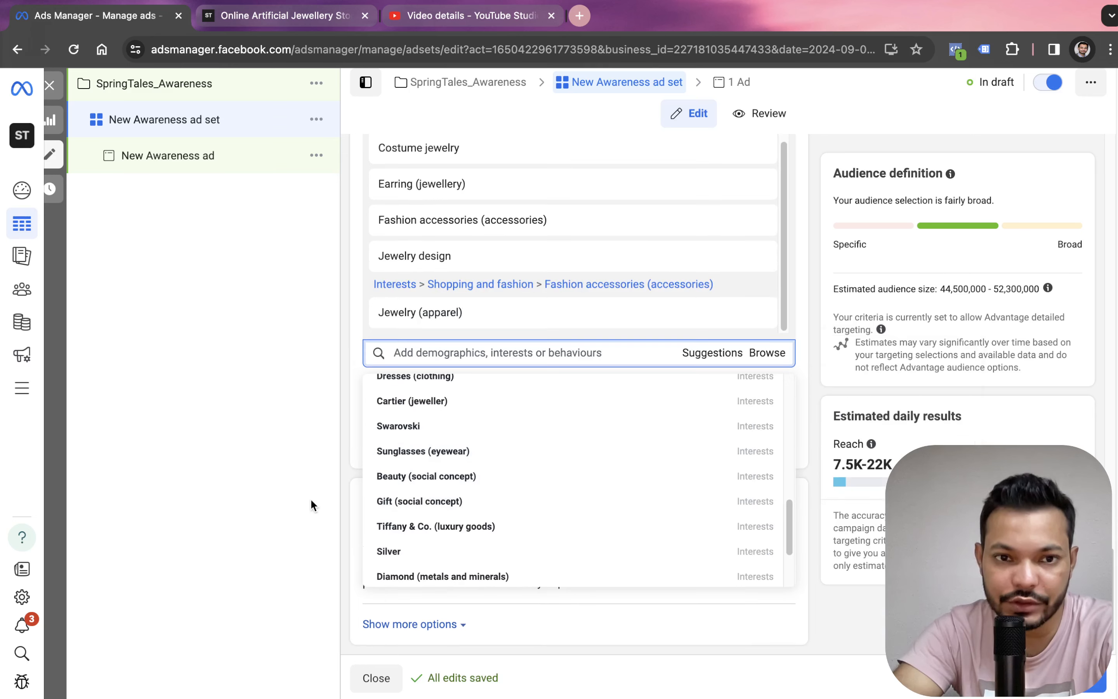
# Close the interest suggestions and switch the ad set from Advantage+ placements to manual placements.
pyautogui.click(284, 497)
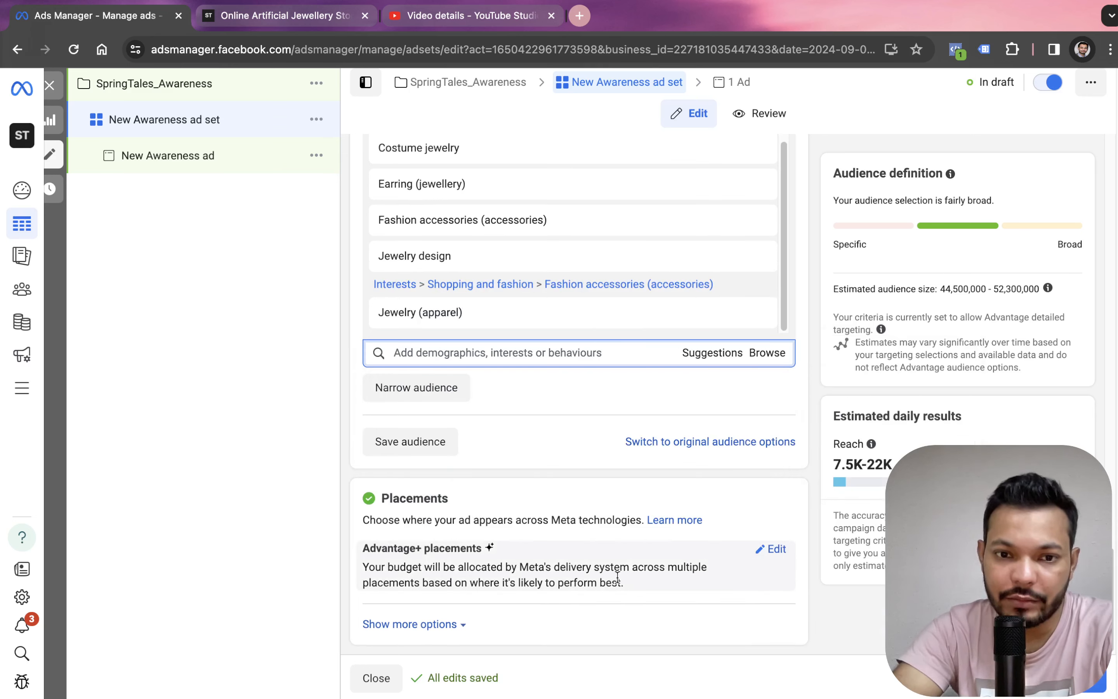
pyautogui.click(778, 558)
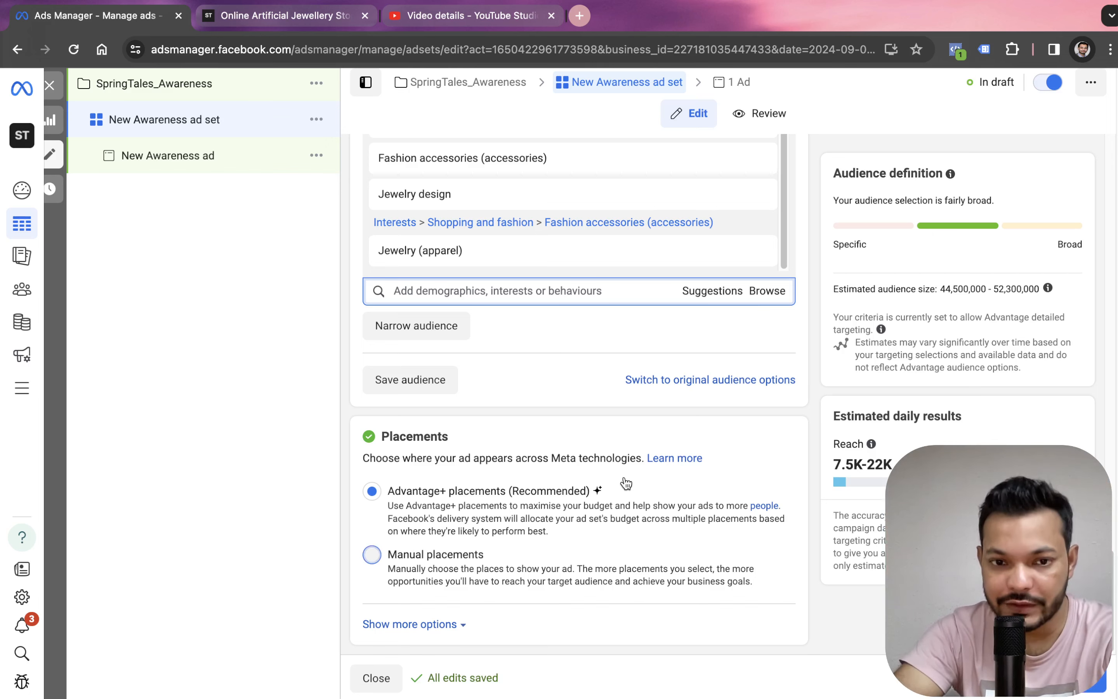
pyautogui.click(372, 553)
pyautogui.scroll(-5, 494, 555)
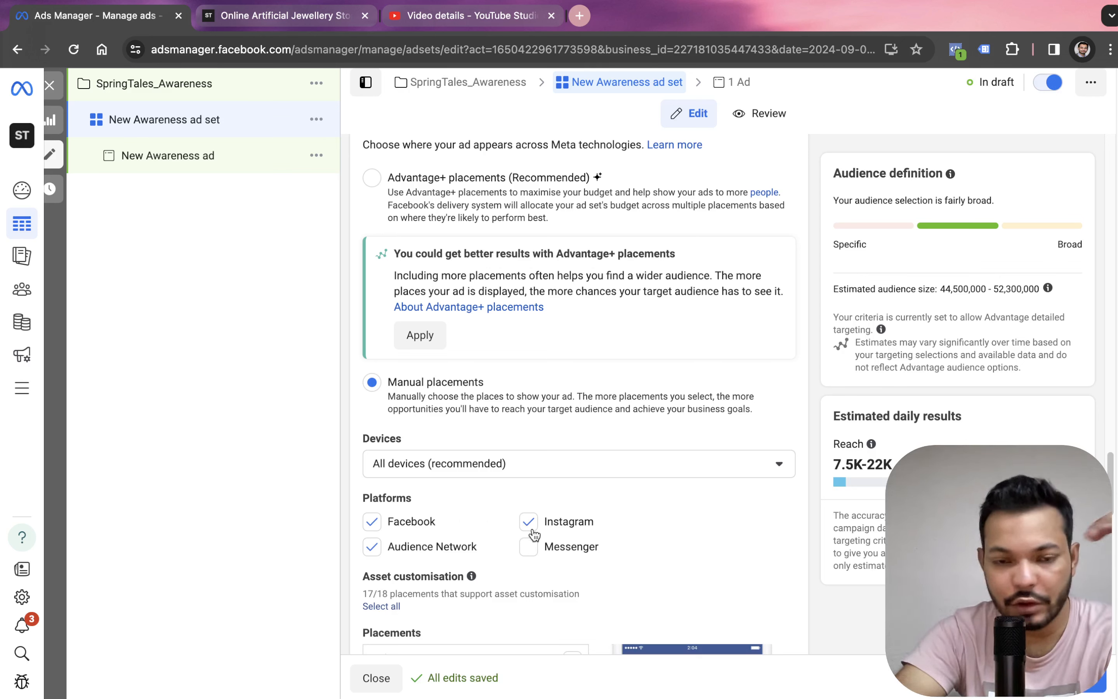
# Restrict the manual placements' devices to Mobile only.
pyautogui.click(372, 547)
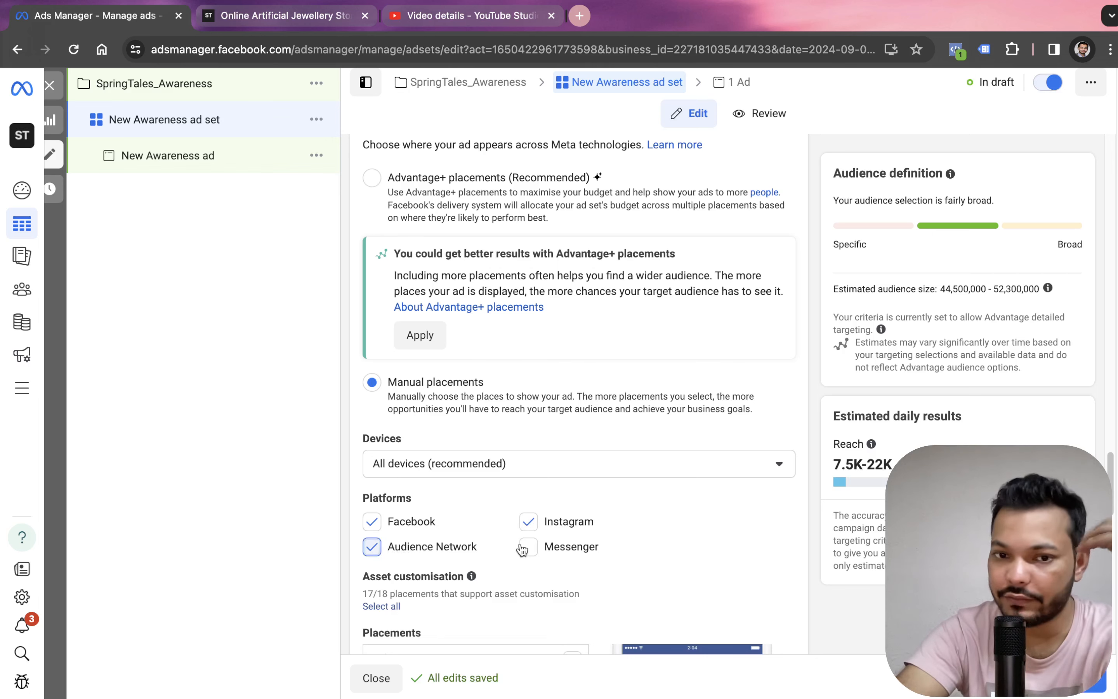
pyautogui.click(539, 473)
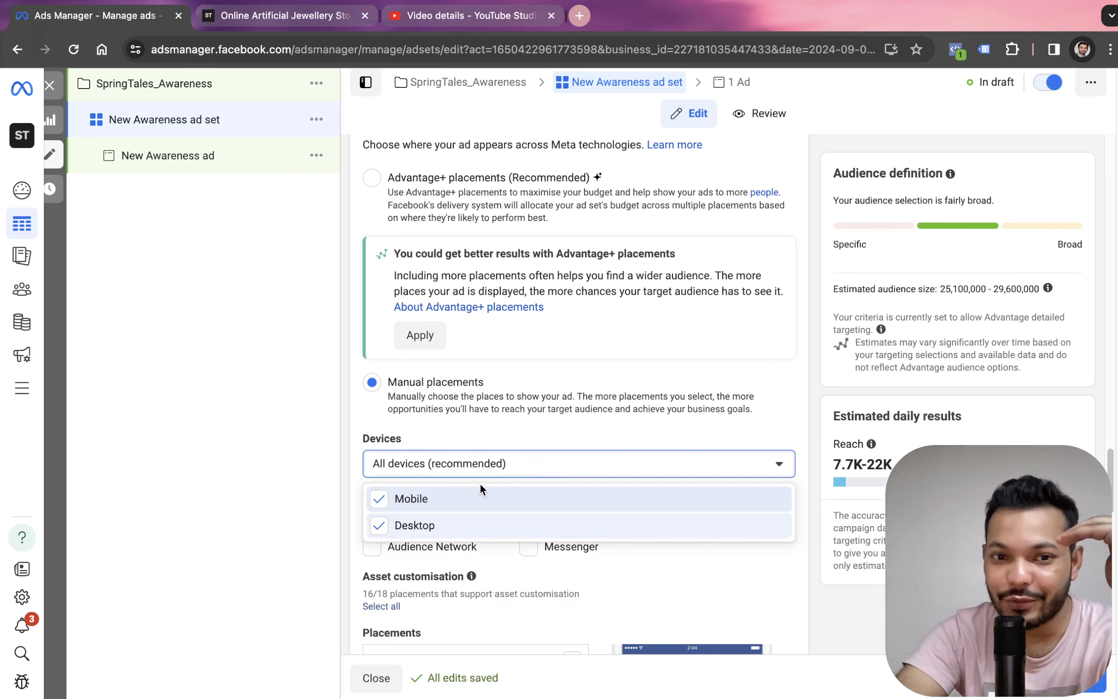
pyautogui.click(379, 525)
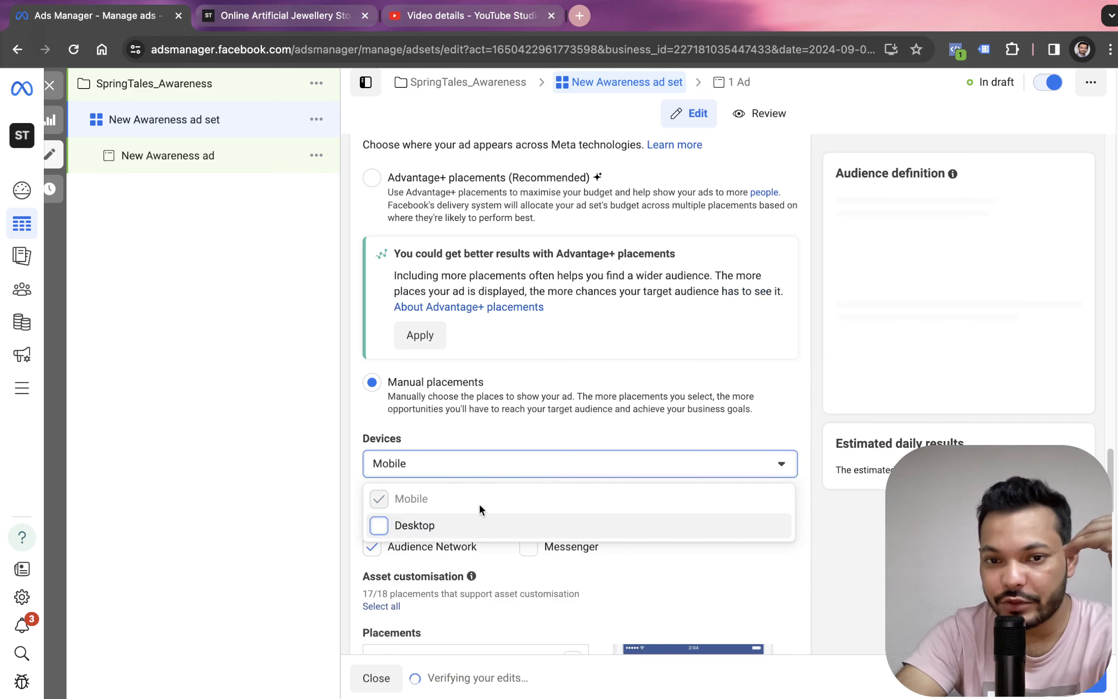
pyautogui.click(646, 575)
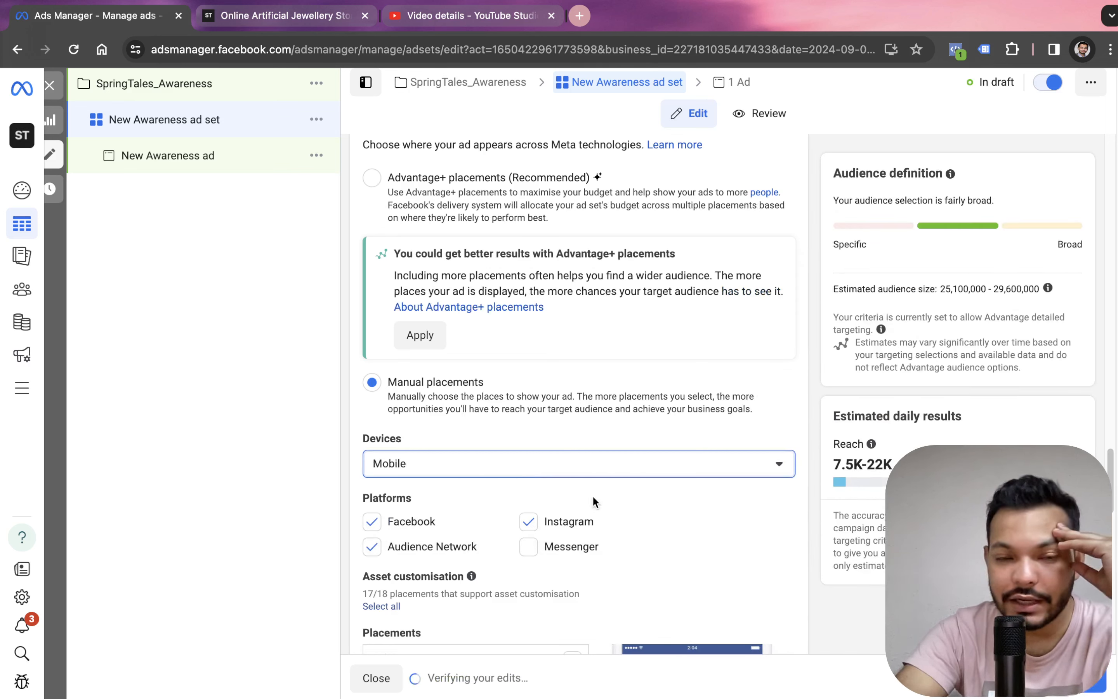
# Expand the additional placement options and set the specific mobile devices and operating systems to iOS devices only.
pyautogui.scroll(-7, 632, 511)
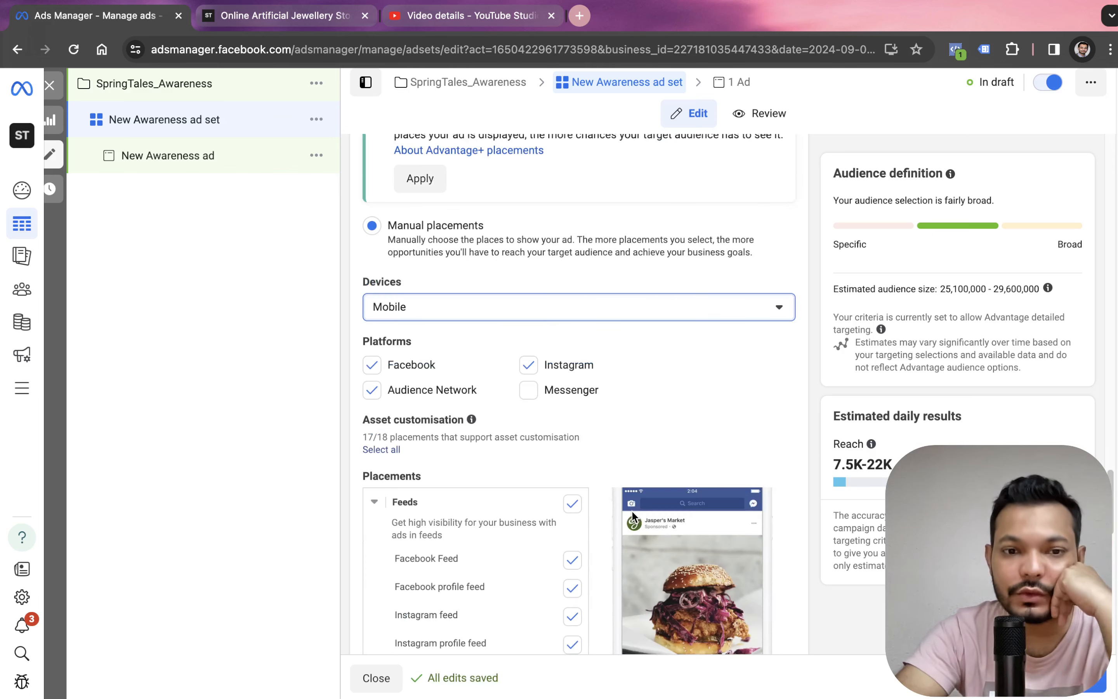
pyautogui.scroll(-15, 660, 443)
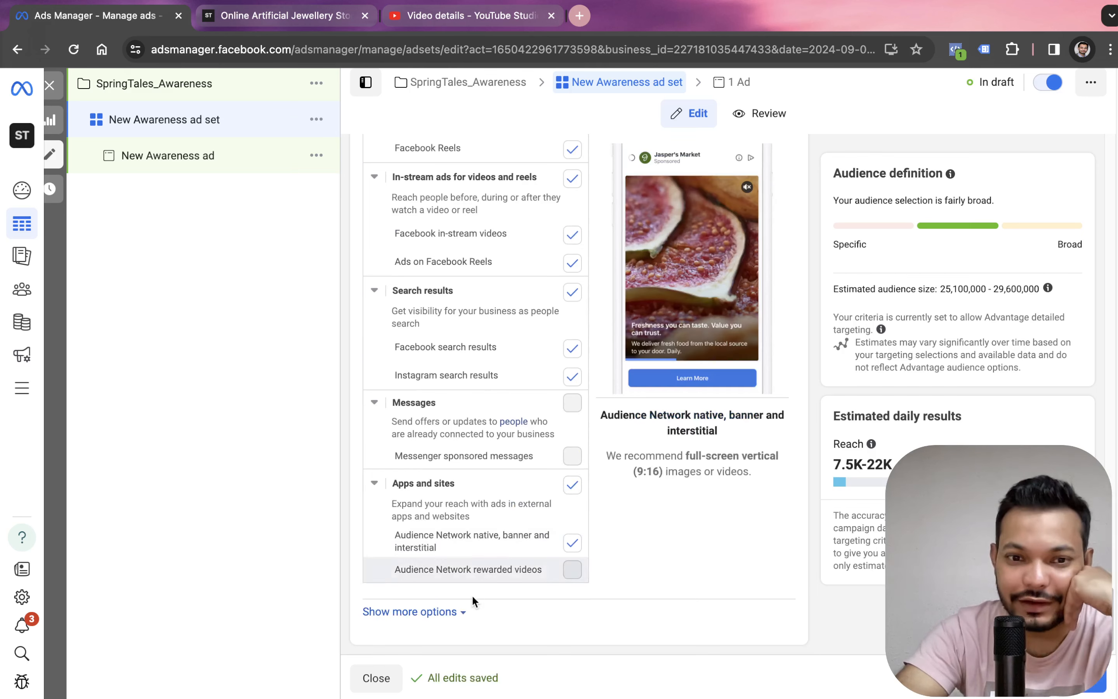
pyautogui.click(409, 612)
pyautogui.scroll(-6, 378, 471)
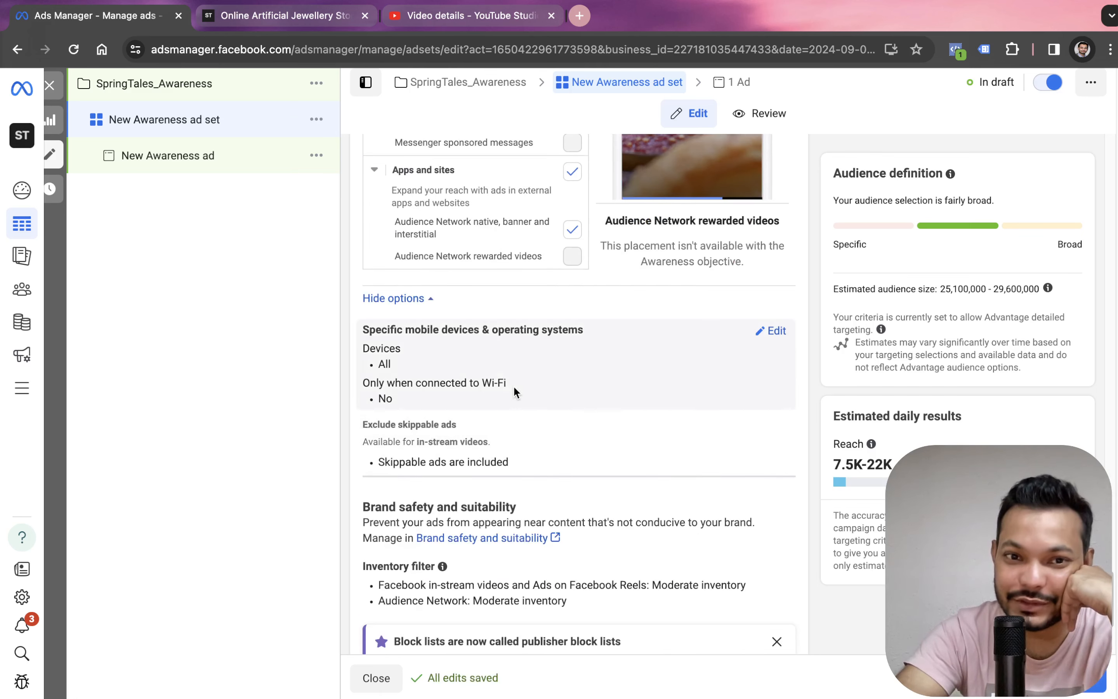
pyautogui.click(775, 332)
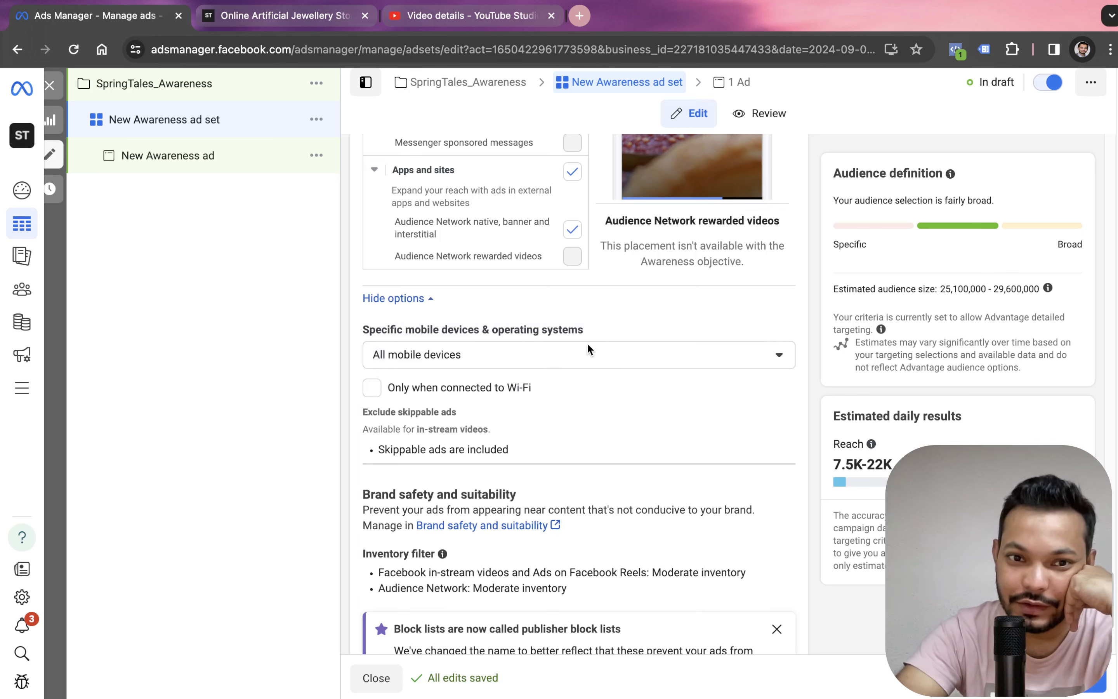
pyautogui.click(437, 356)
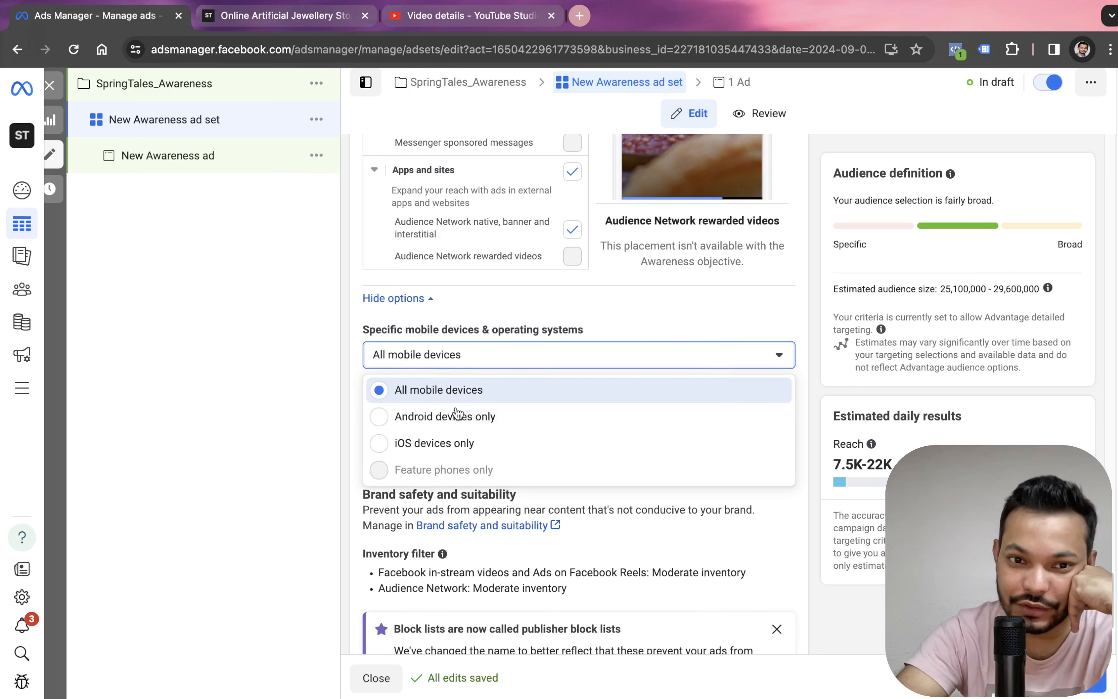
pyautogui.click(447, 447)
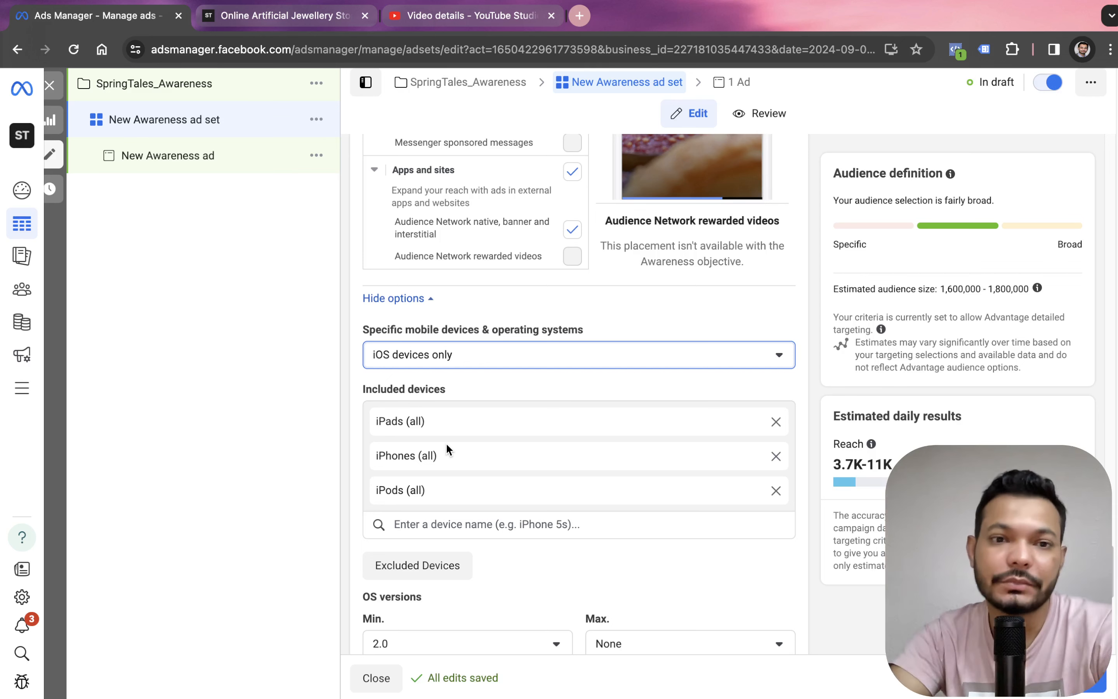
# Change the mobile device targeting to Android devices only, limited to when connected to Wi-Fi.
pyautogui.click(462, 367)
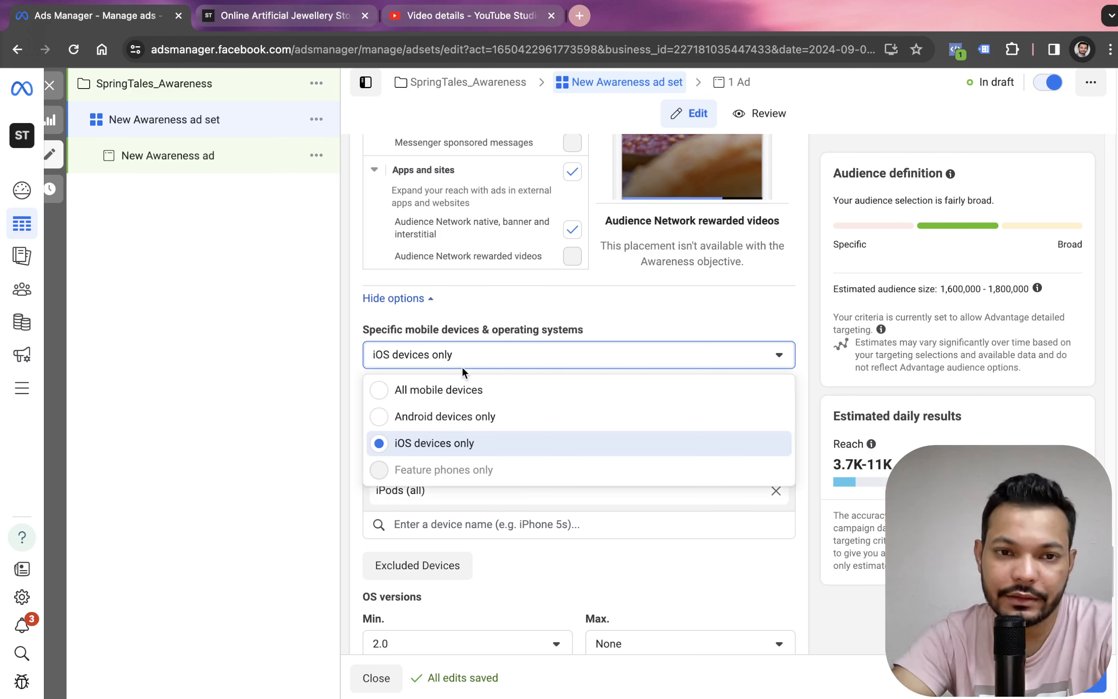
pyautogui.click(463, 421)
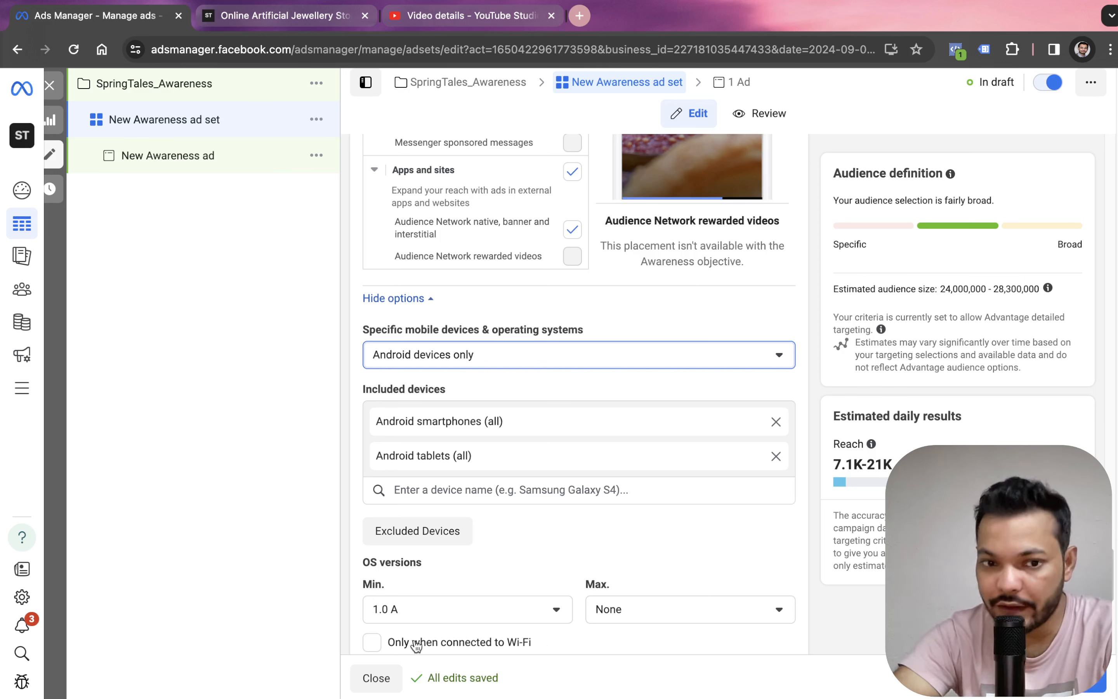
pyautogui.click(379, 644)
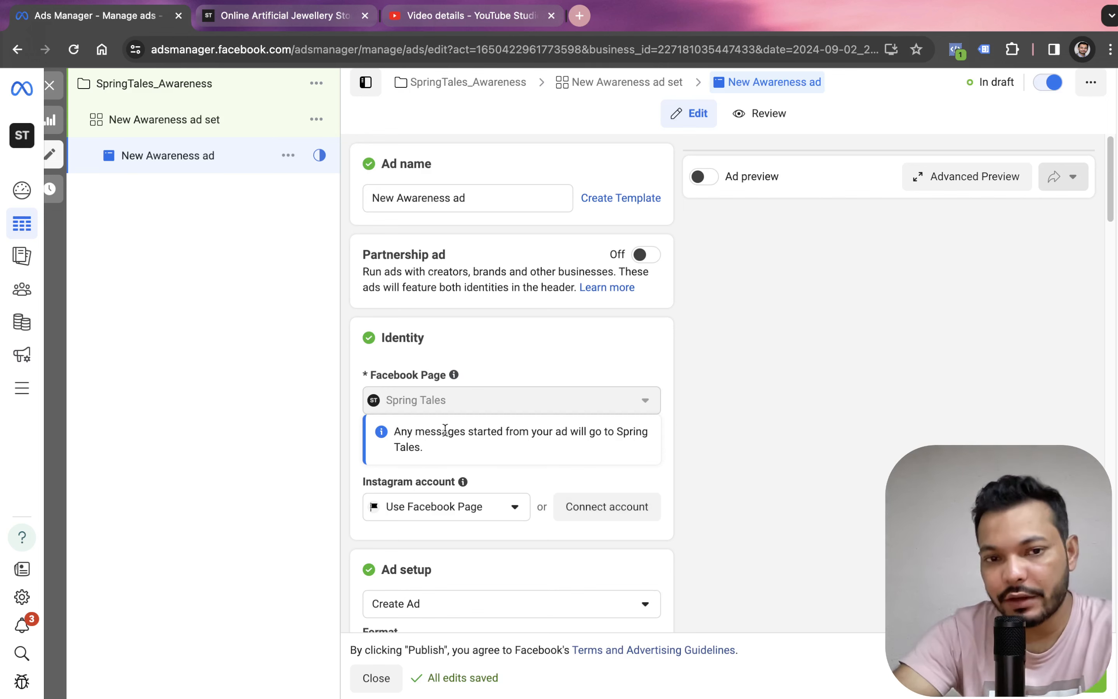
# Check the Instagram account and Facebook Page options in the ad's identity settings.
pyautogui.click(444, 507)
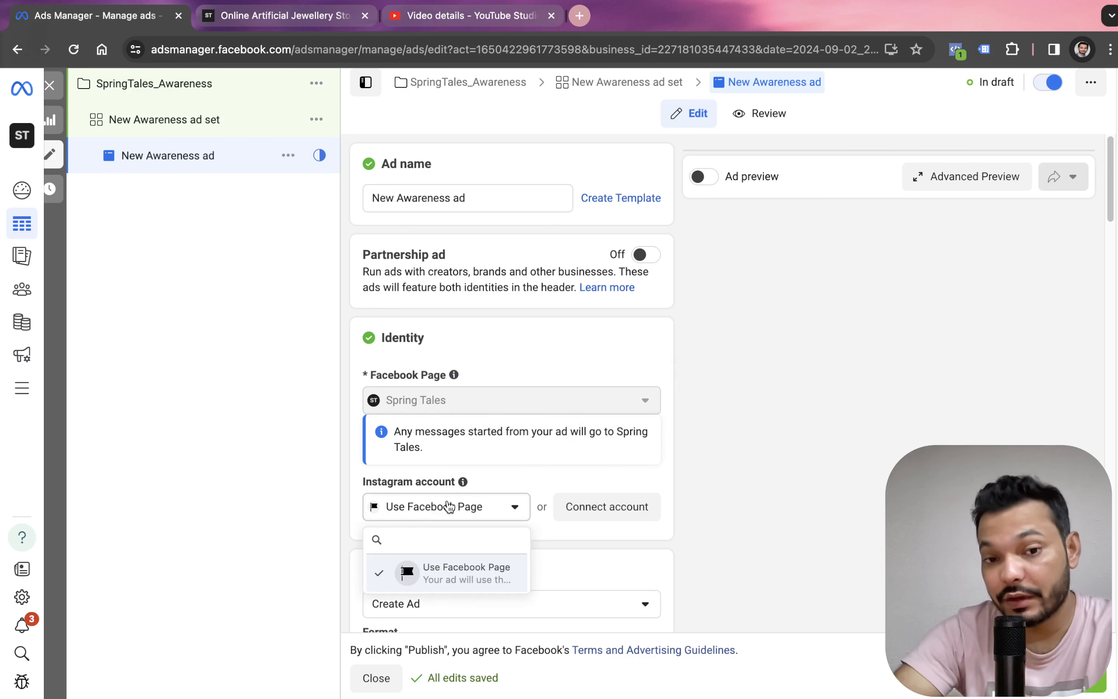
pyautogui.click(336, 514)
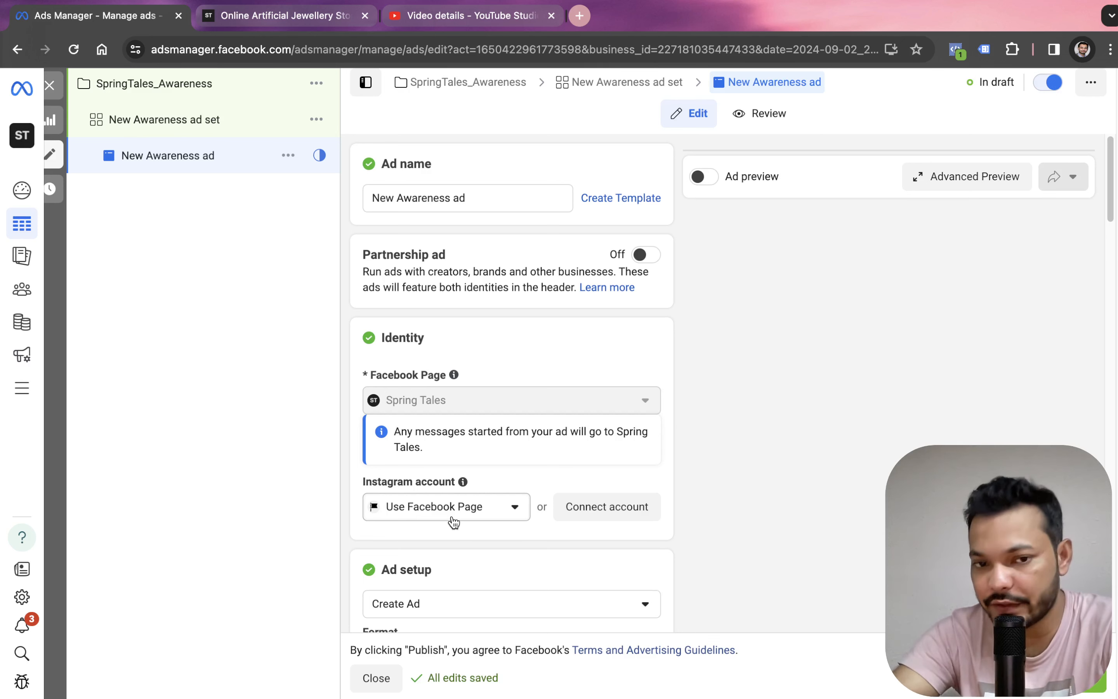
pyautogui.moveTo(487, 407)
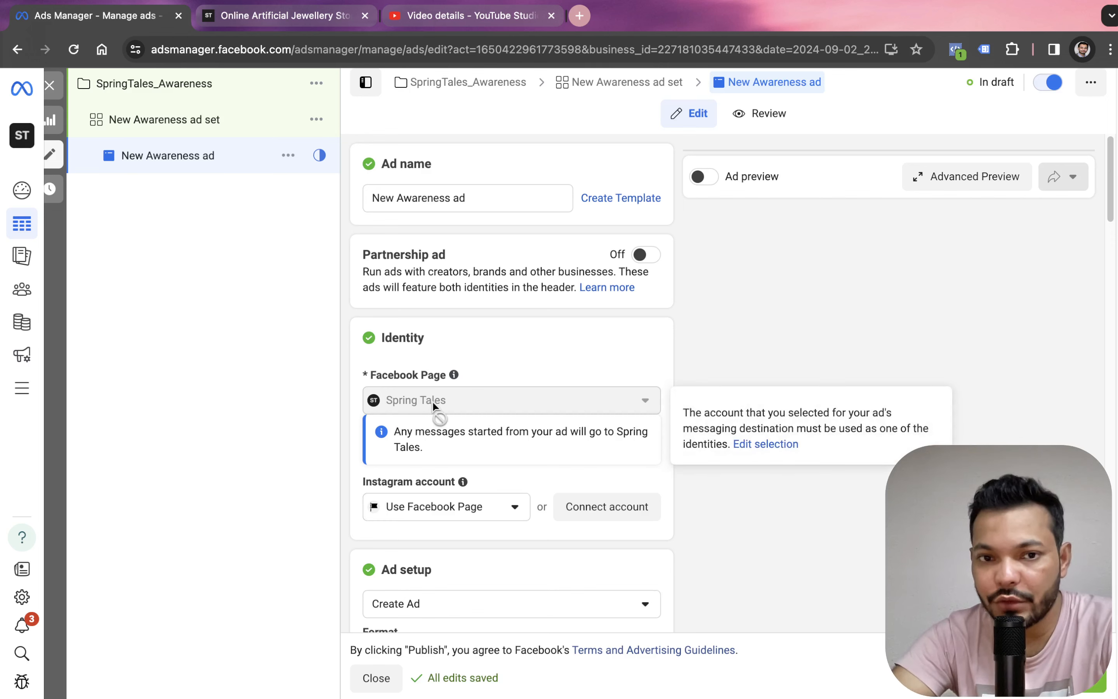
# Try the Collection format for the ad and return the format to Single image or video.
pyautogui.scroll(-7, 650, 424)
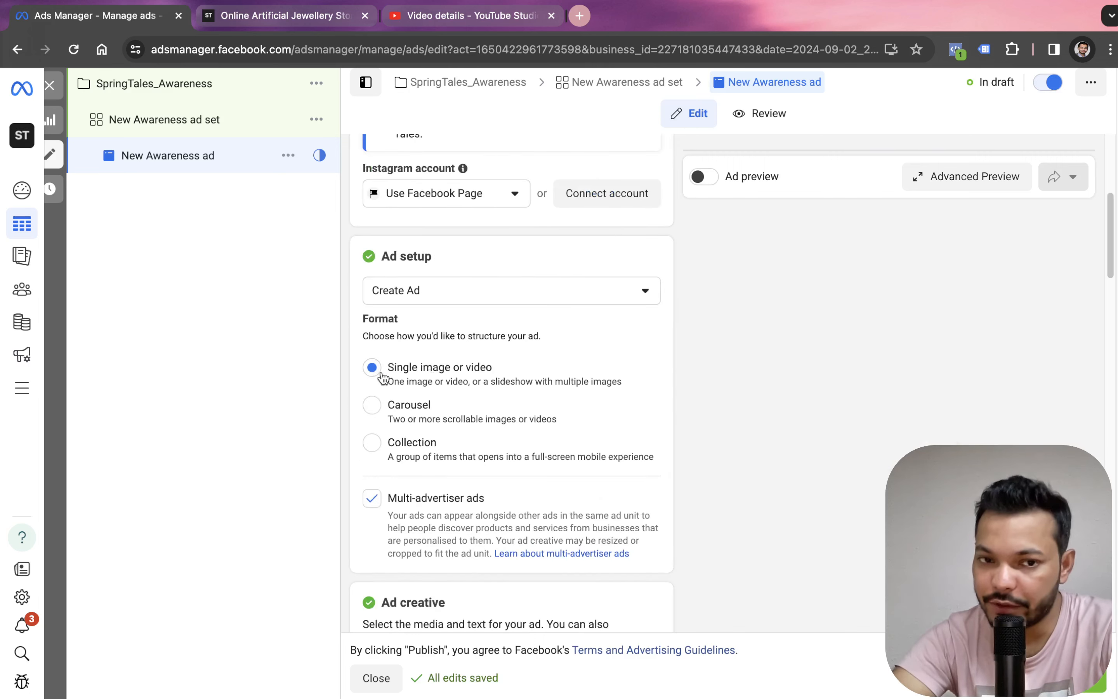
pyautogui.click(376, 450)
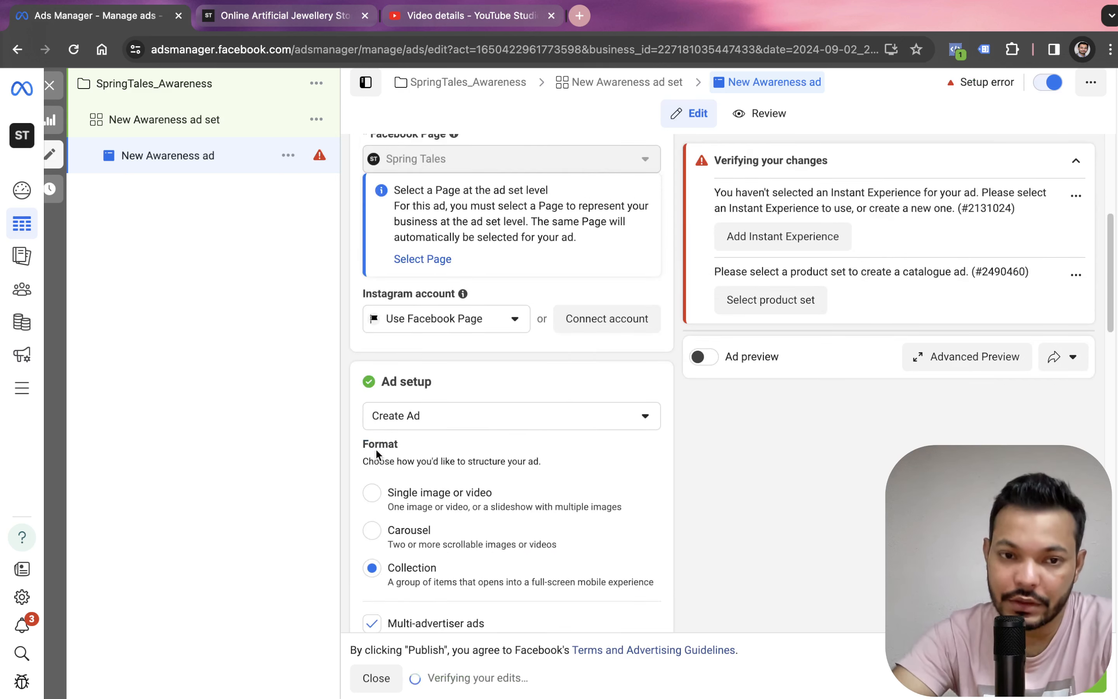
pyautogui.click(437, 498)
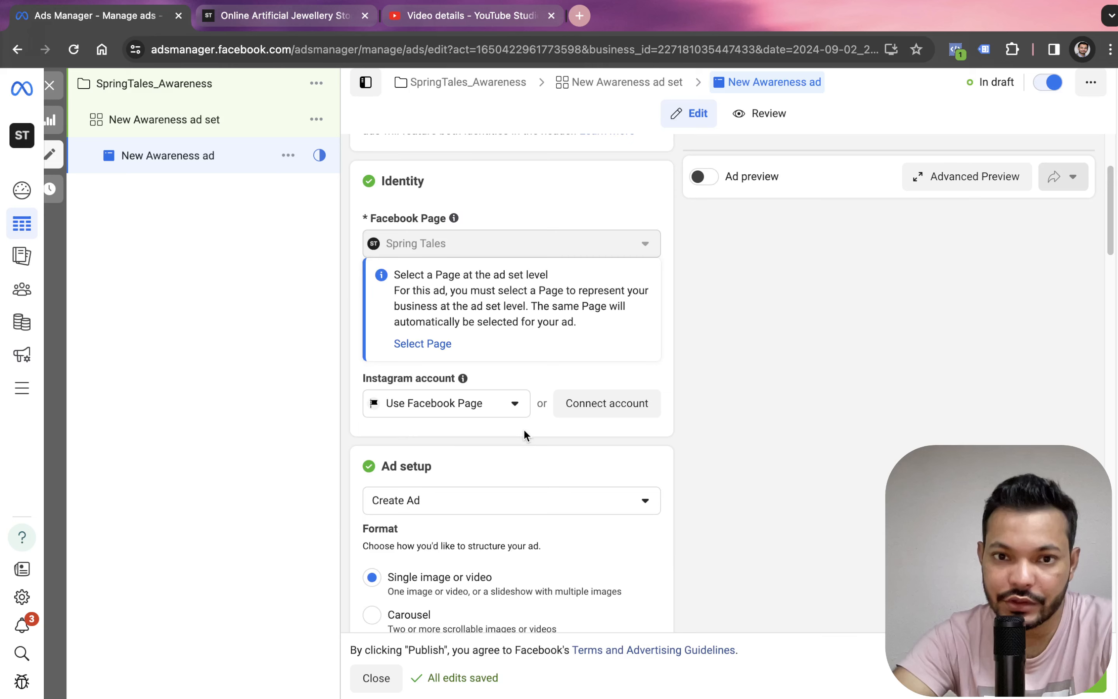
# Add the account image shop now.png as the ad creative's media and proceed to its placement crops.
pyautogui.scroll(-10, 523, 428)
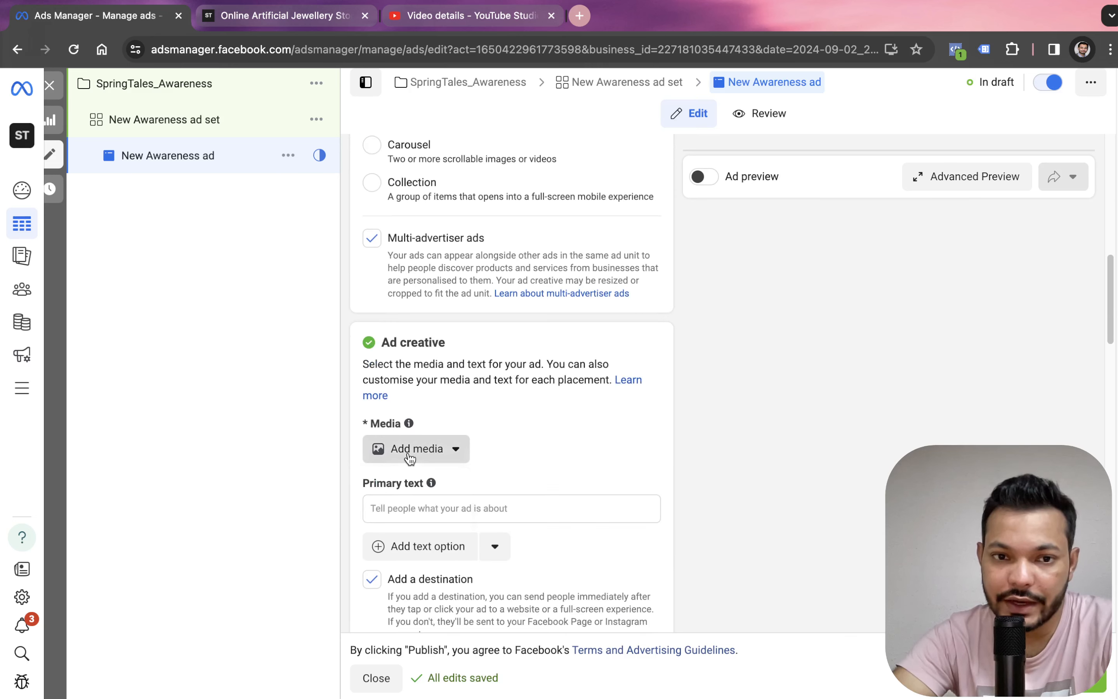
pyautogui.click(410, 458)
pyautogui.click(428, 485)
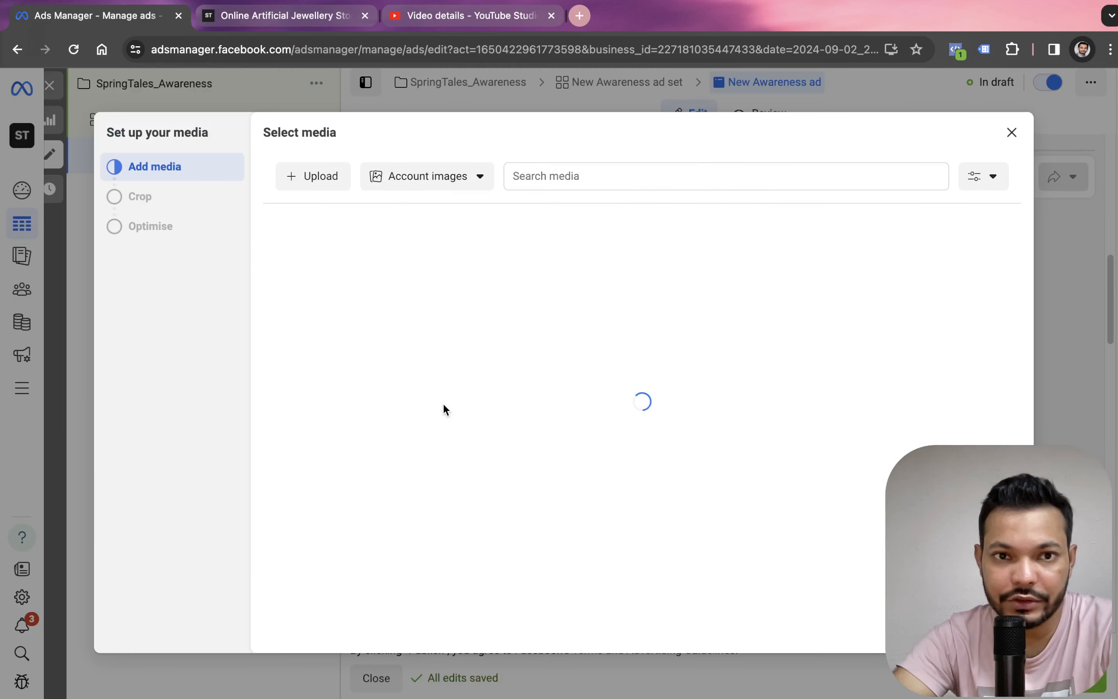
pyautogui.click(330, 279)
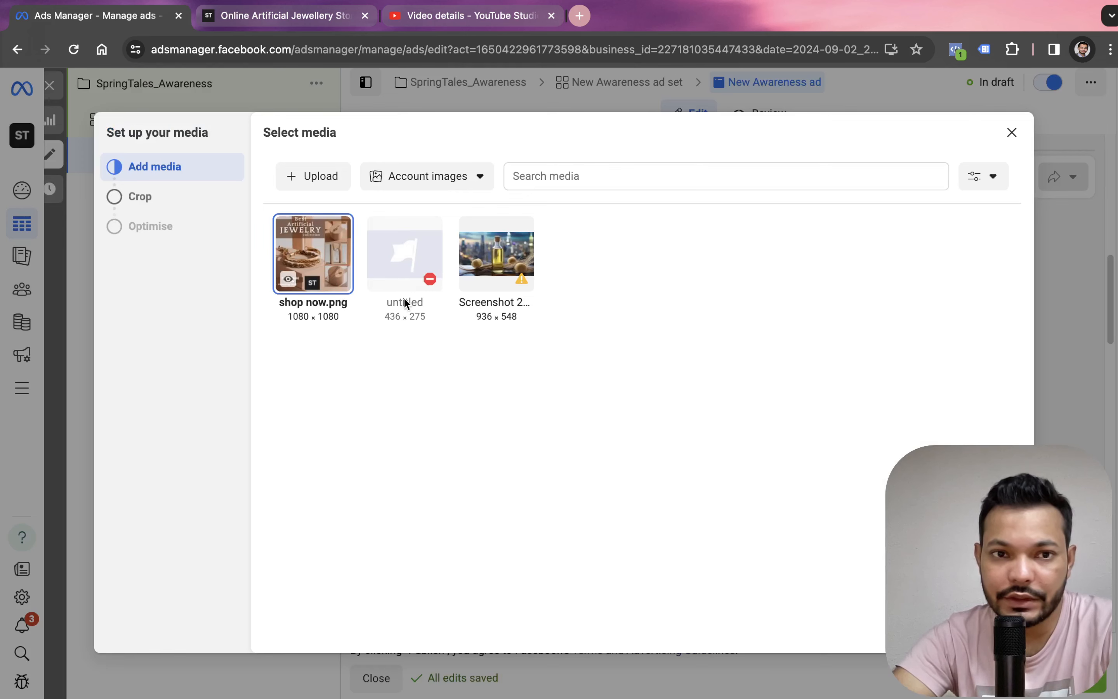
pyautogui.click(998, 629)
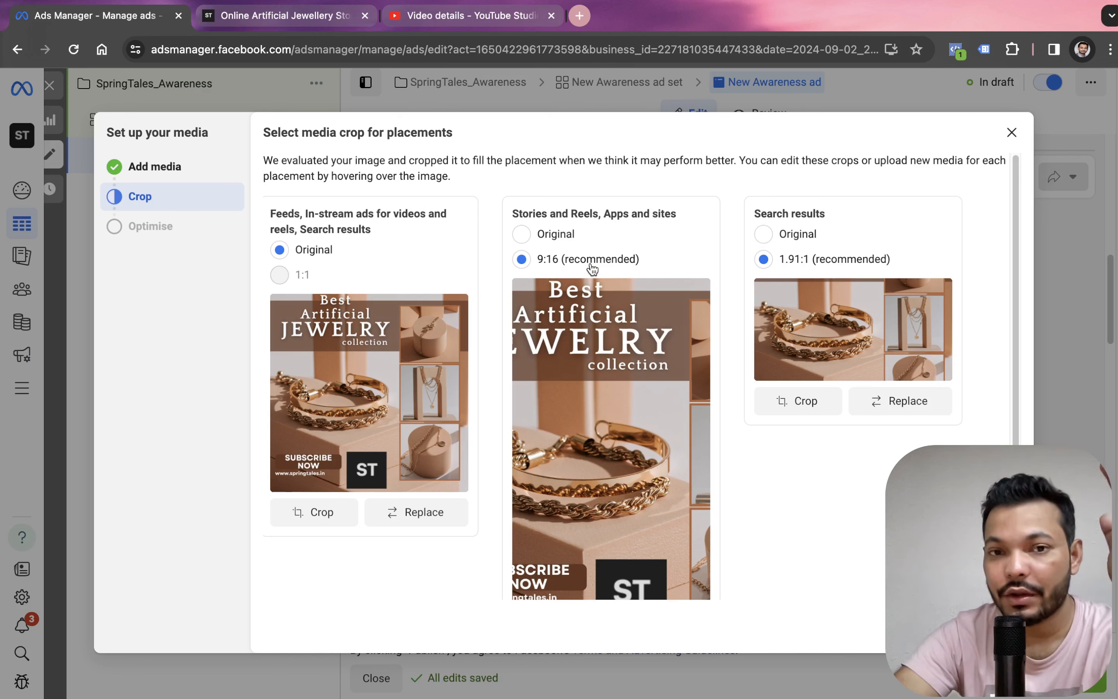
# Set the image crop to Original for Stories and Reels, Apps and sites, and for Search results.
pyautogui.scroll(-3, 613, 390)
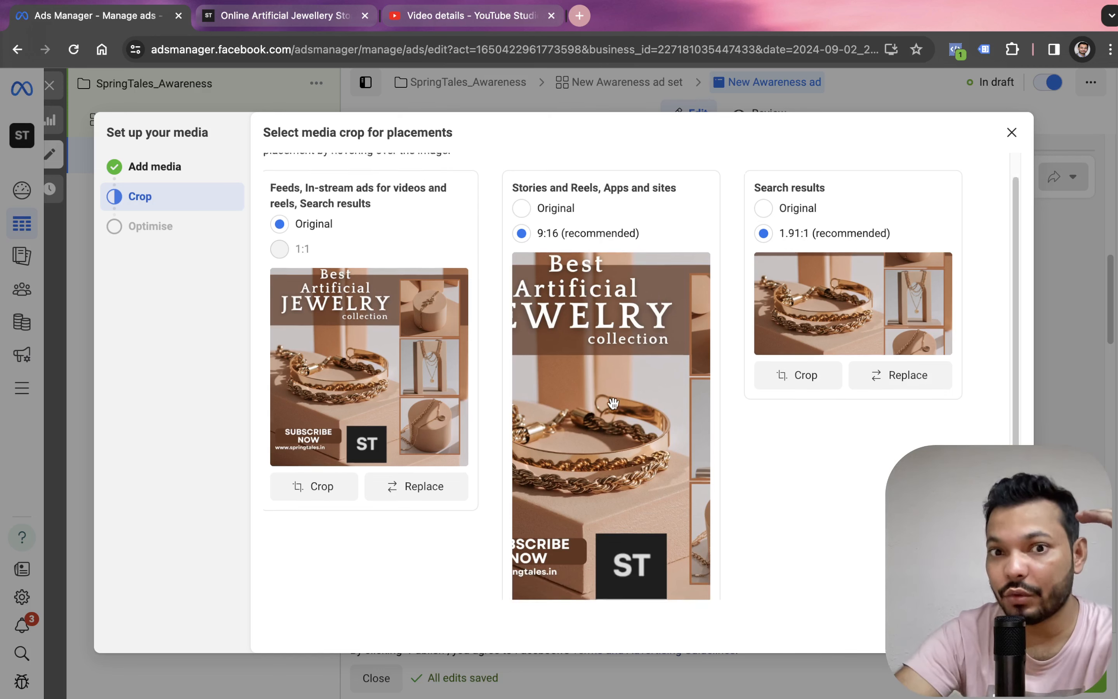
pyautogui.scroll(3, 617, 409)
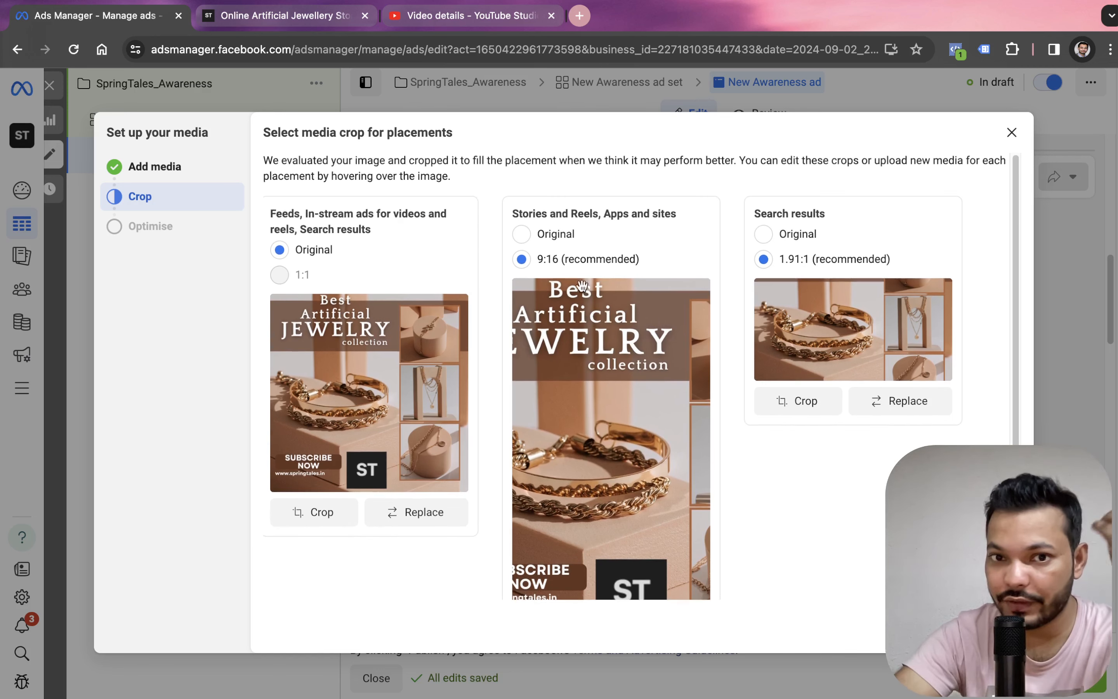
pyautogui.click(521, 234)
pyautogui.scroll(-4, 635, 339)
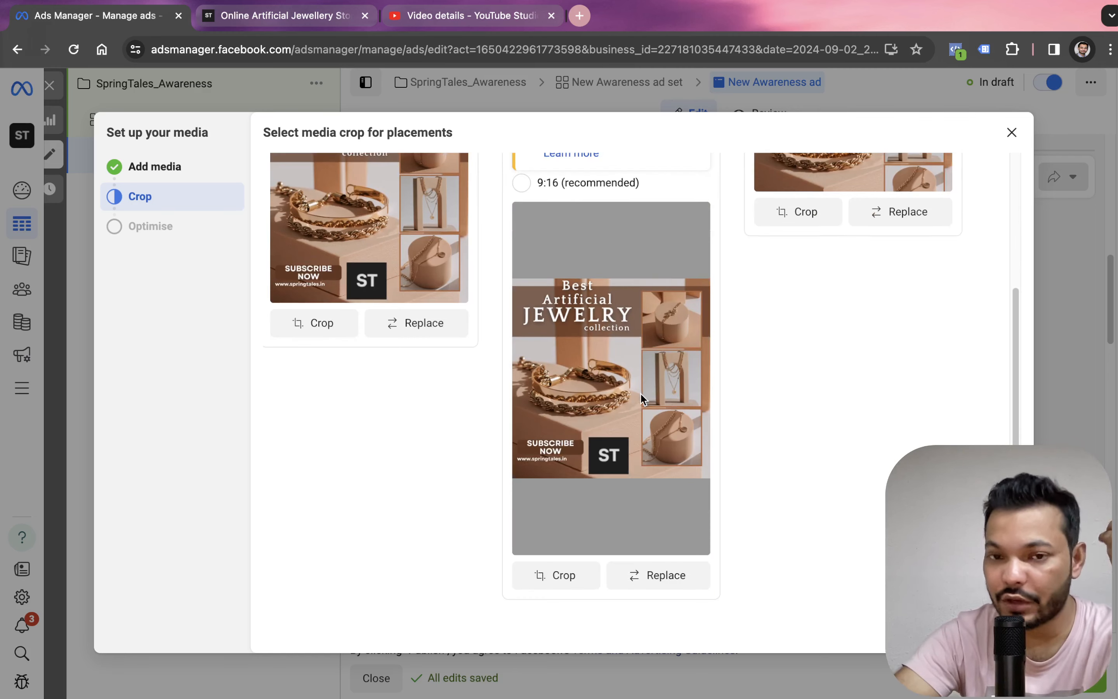
pyautogui.scroll(5, 630, 428)
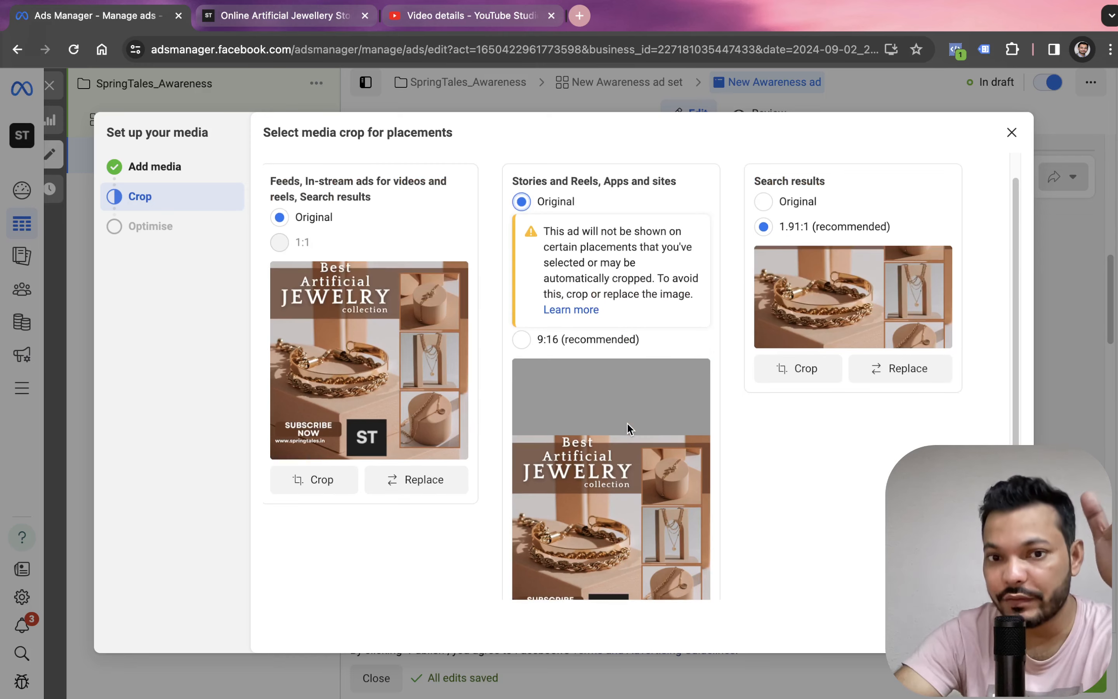
pyautogui.scroll(-5, 629, 428)
pyautogui.scroll(3, 630, 427)
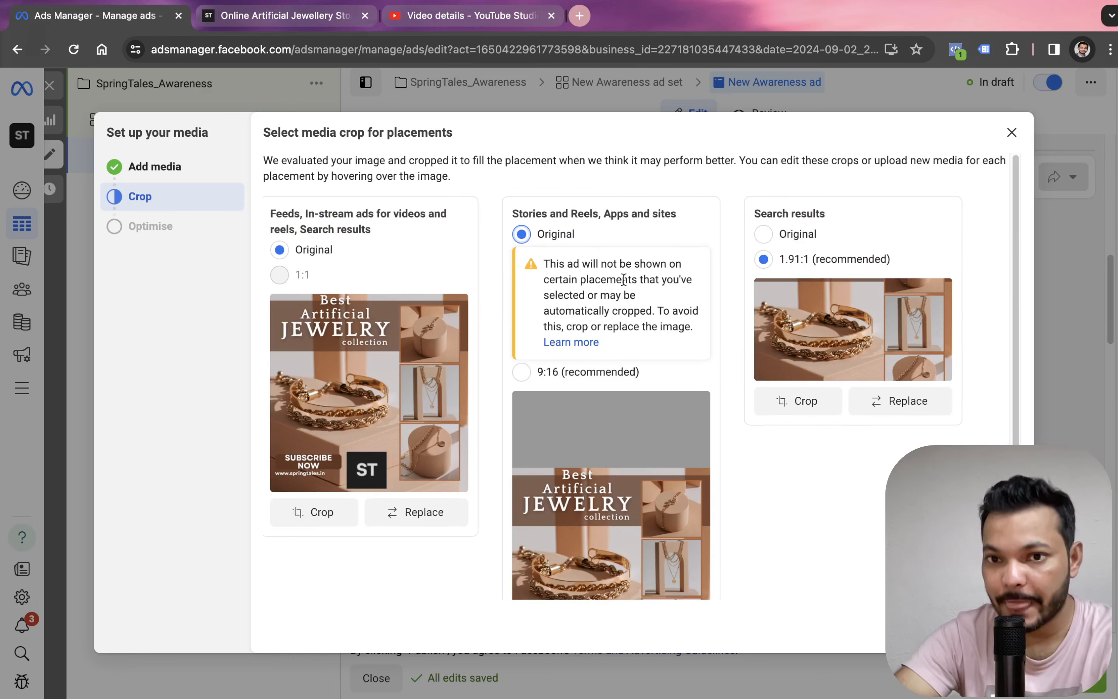
pyautogui.click(763, 234)
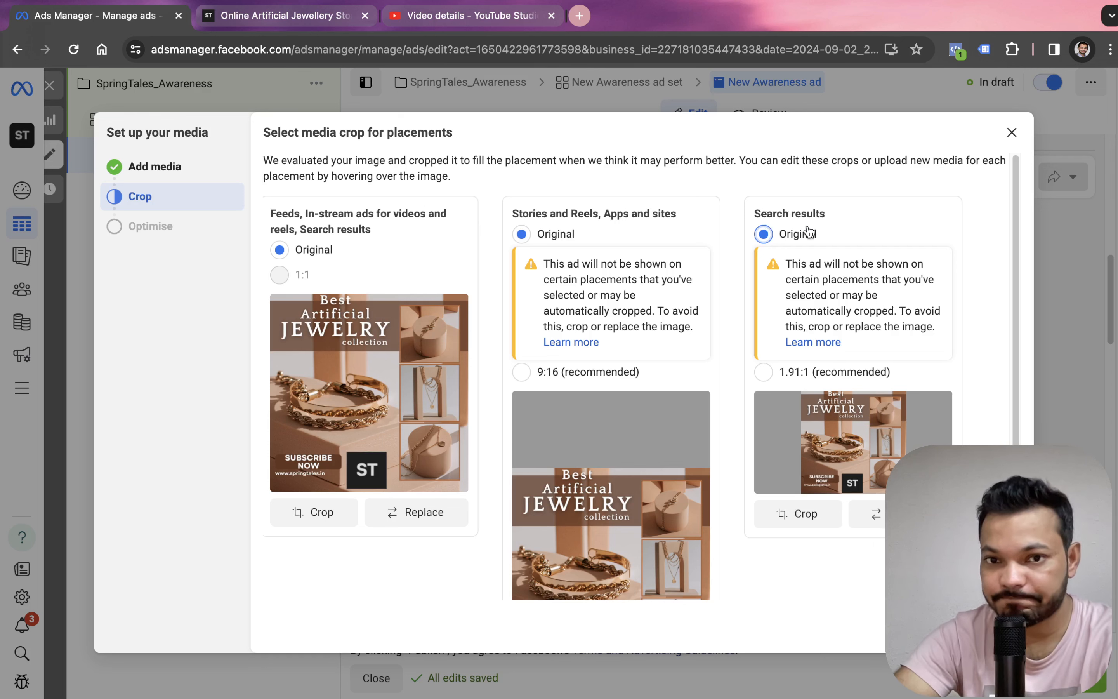
pyautogui.scroll(-5, 934, 398)
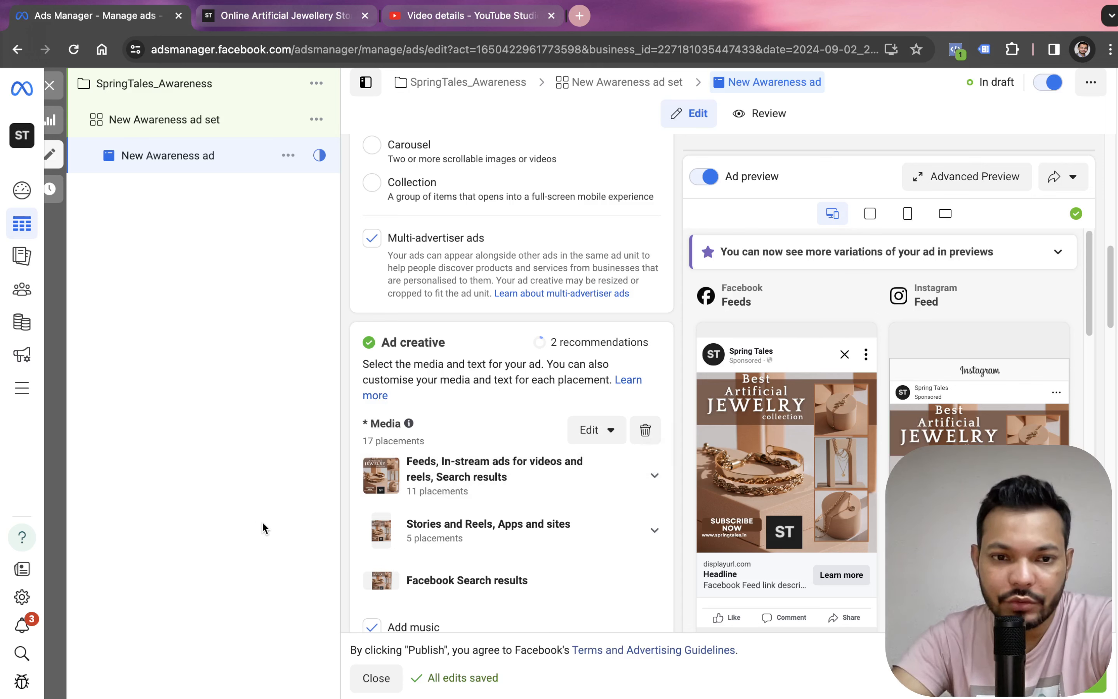
# Look over the ad creative's music, primary text, destination, headline, description and call-to-action fields.
pyautogui.scroll(-7, 779, 517)
pyautogui.scroll(-10, 578, 578)
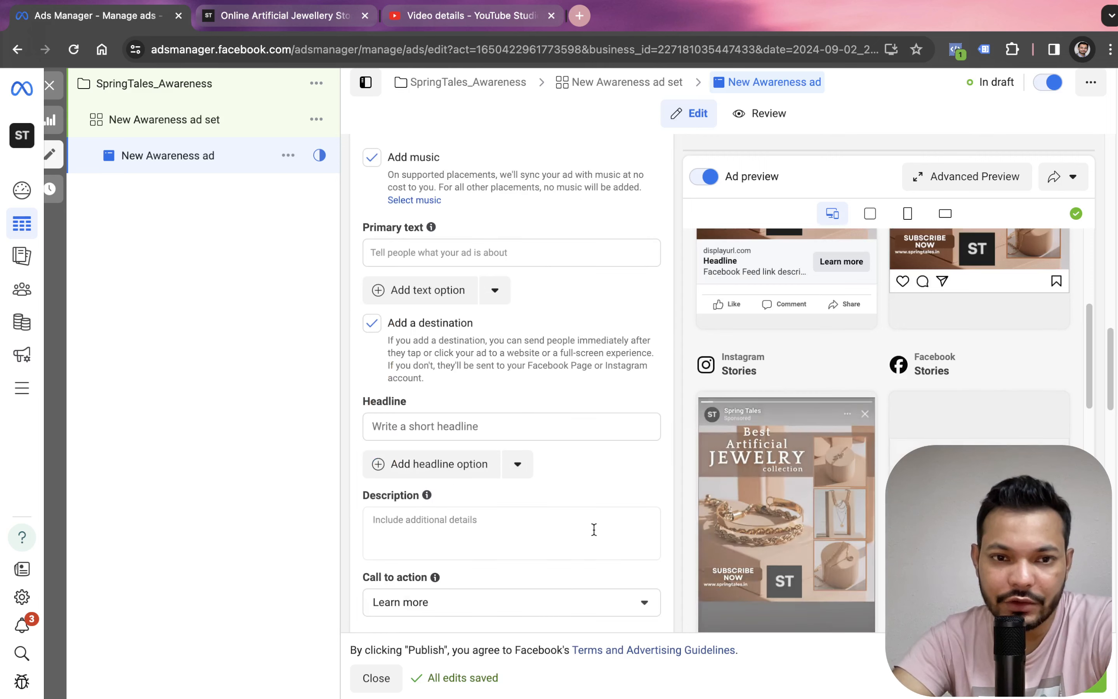
pyautogui.scroll(3, 508, 435)
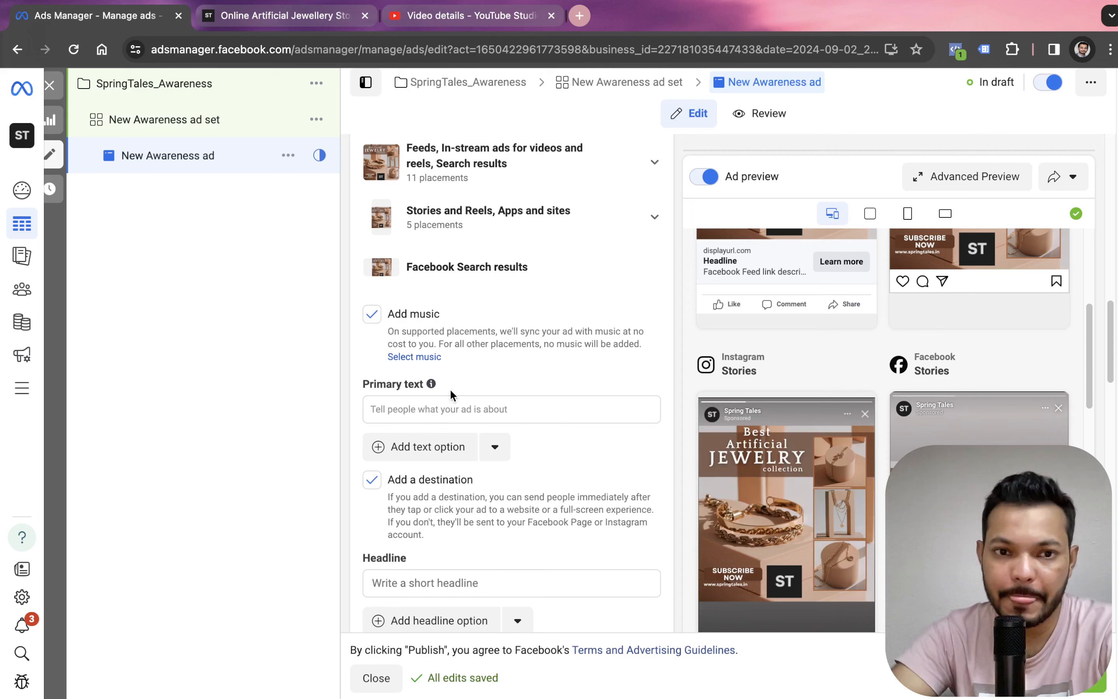
# Enter "Latest Trending Jewelry Store" as the ad's primary text.
pyautogui.click(453, 401)
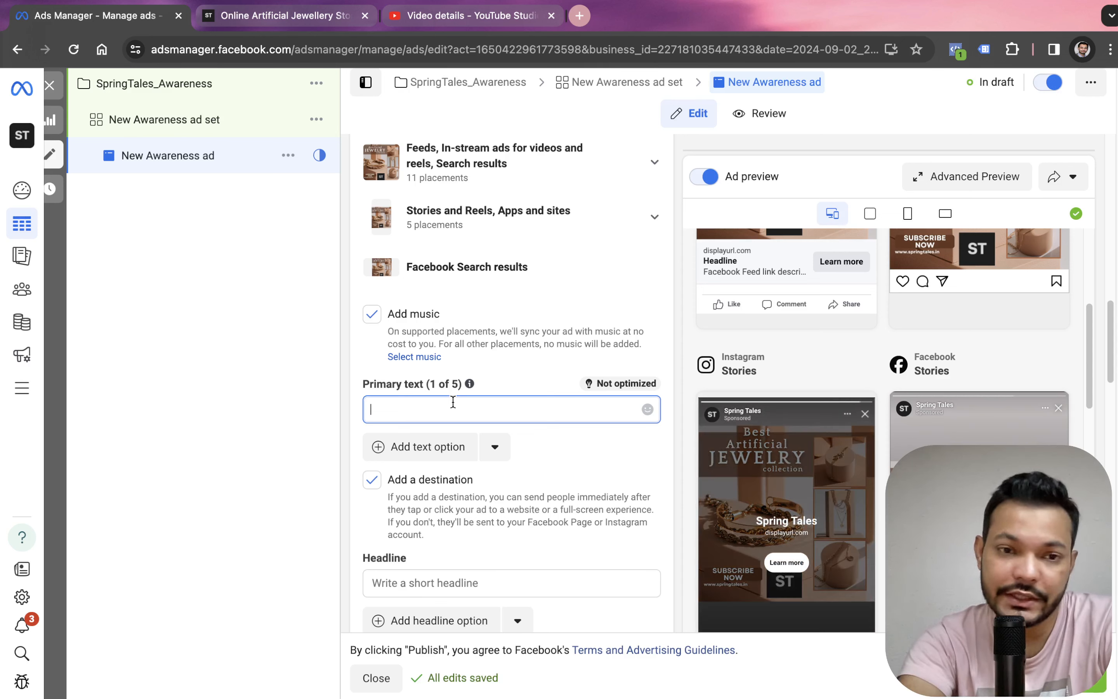
pyautogui.write('Latest ')
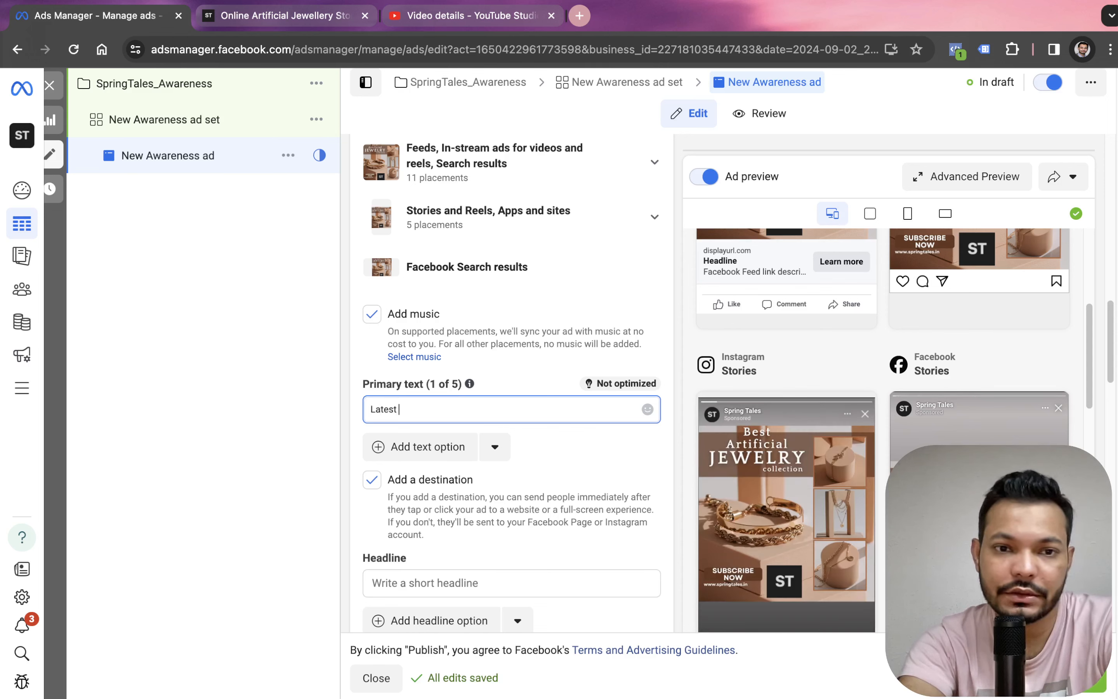
pyautogui.write('Trending Je')
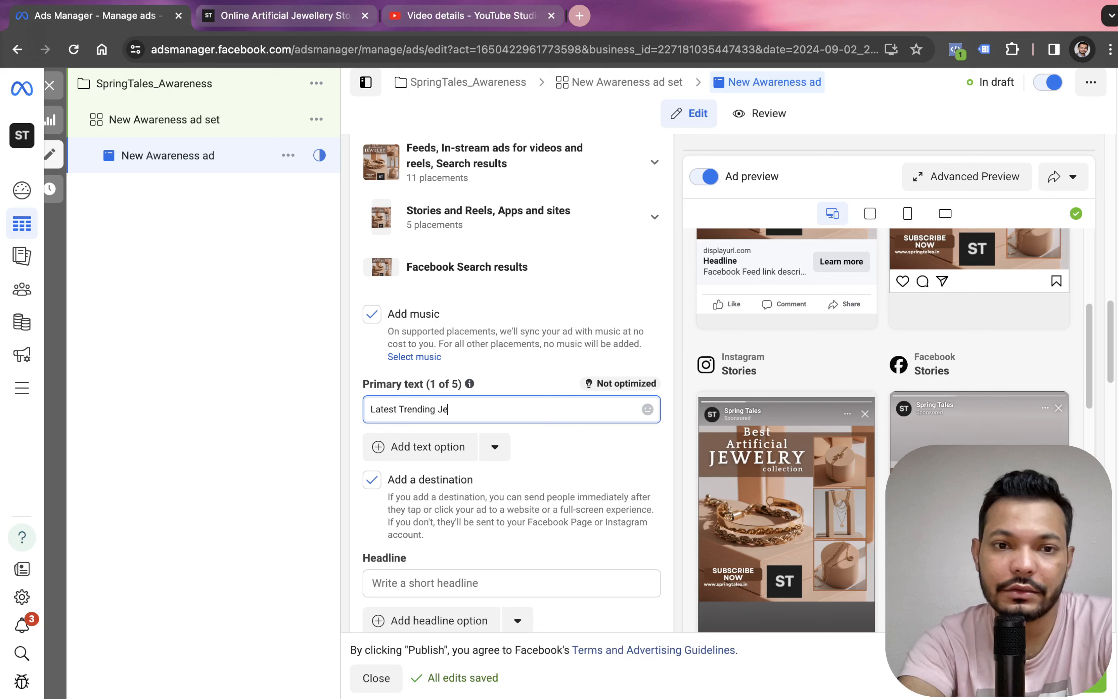
pyautogui.write('wellery')
pyautogui.press('BackSpace')
pyautogui.press('BackSpace')
pyautogui.press('BackSpace')
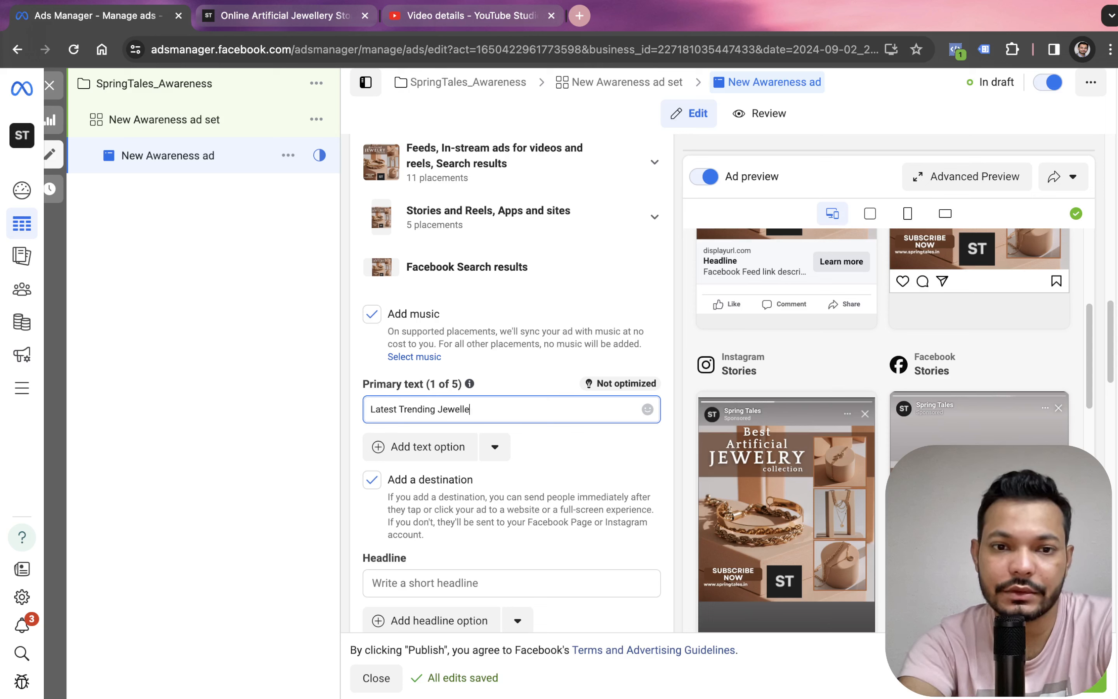
pyautogui.press('BackSpace')
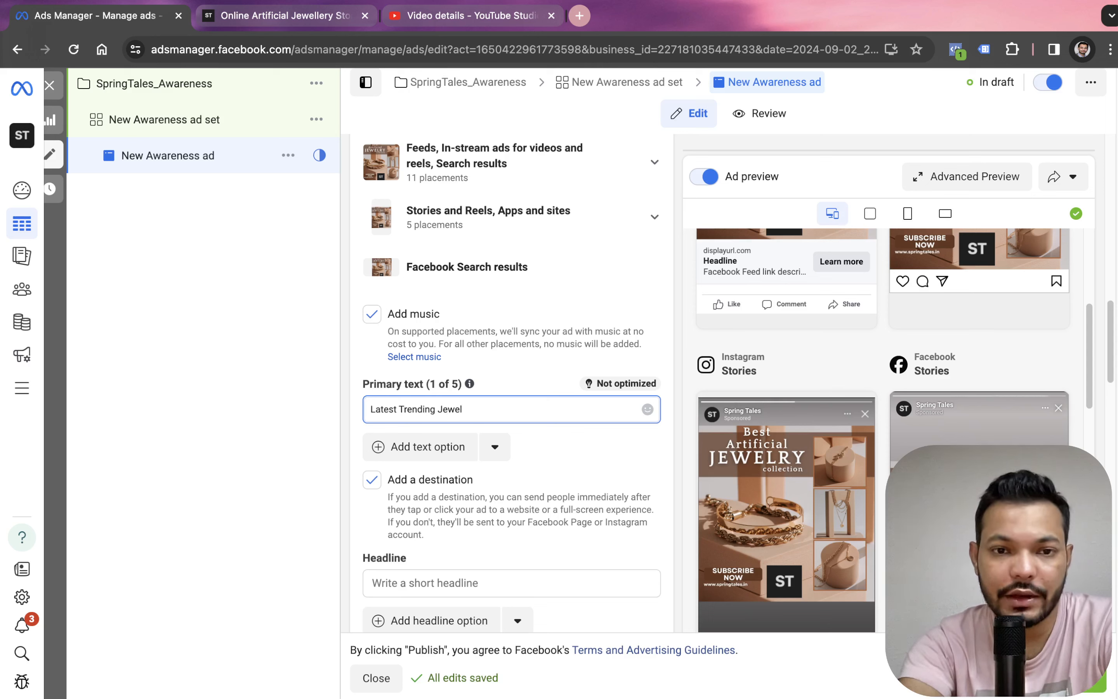
pyautogui.write('ry Store')
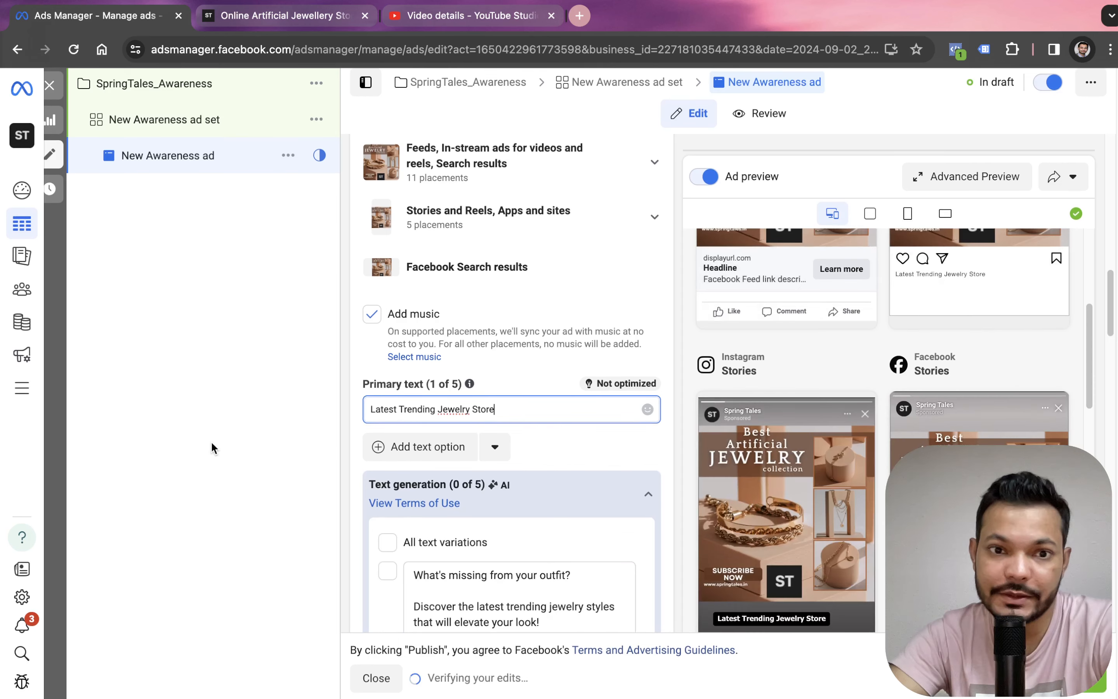
# Check the ad's destination fields, copy the springtales.in address from the open store website, and return to the ad editor.
pyautogui.scroll(-10, 566, 496)
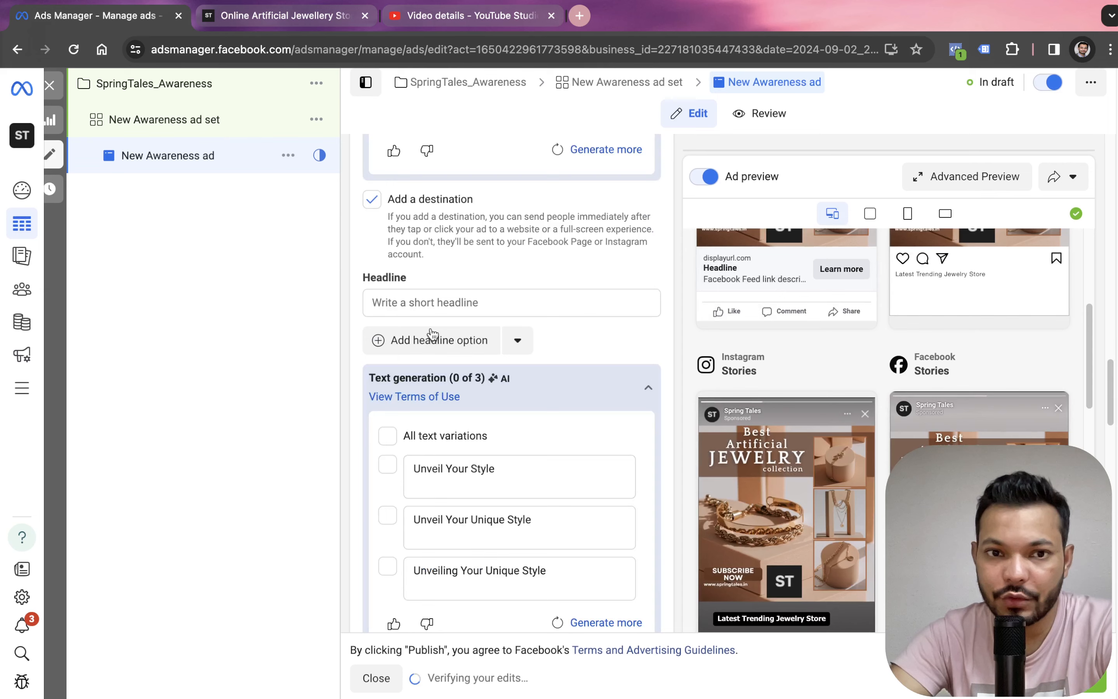
pyautogui.scroll(-10, 367, 427)
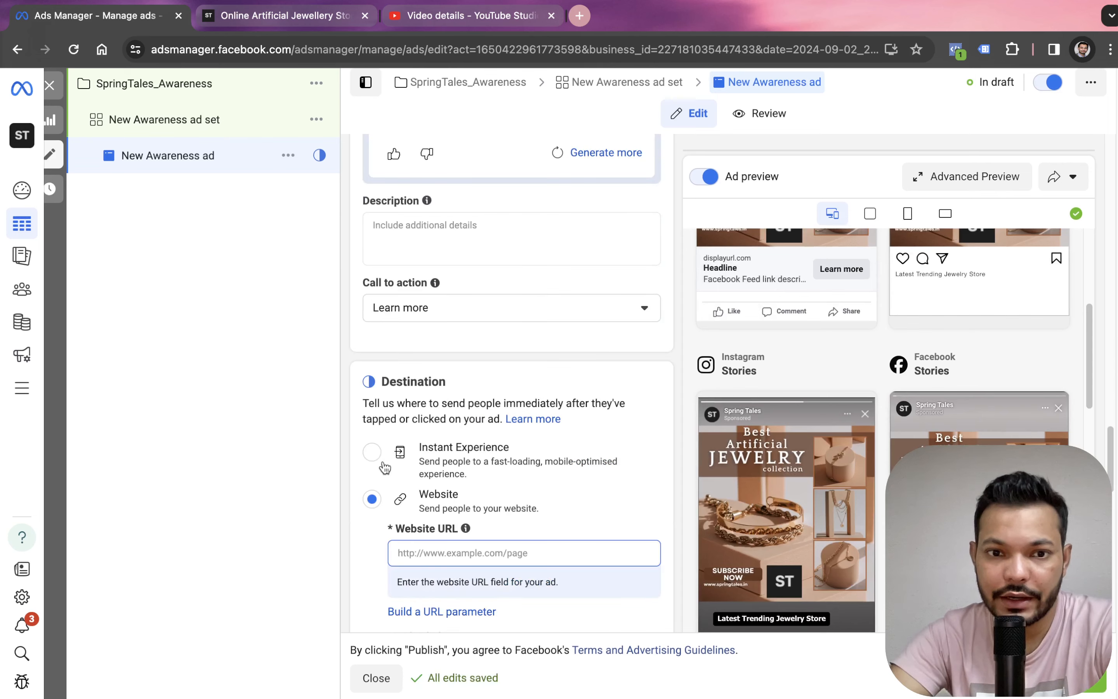
pyautogui.scroll(-4, 385, 468)
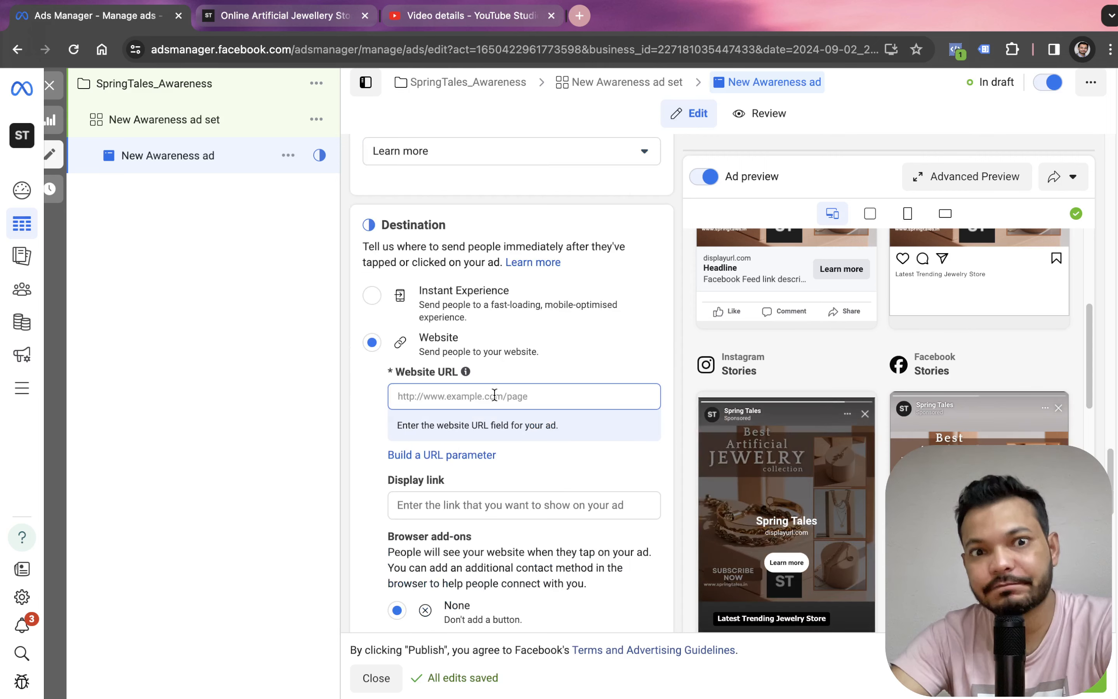
pyautogui.scroll(10, 494, 395)
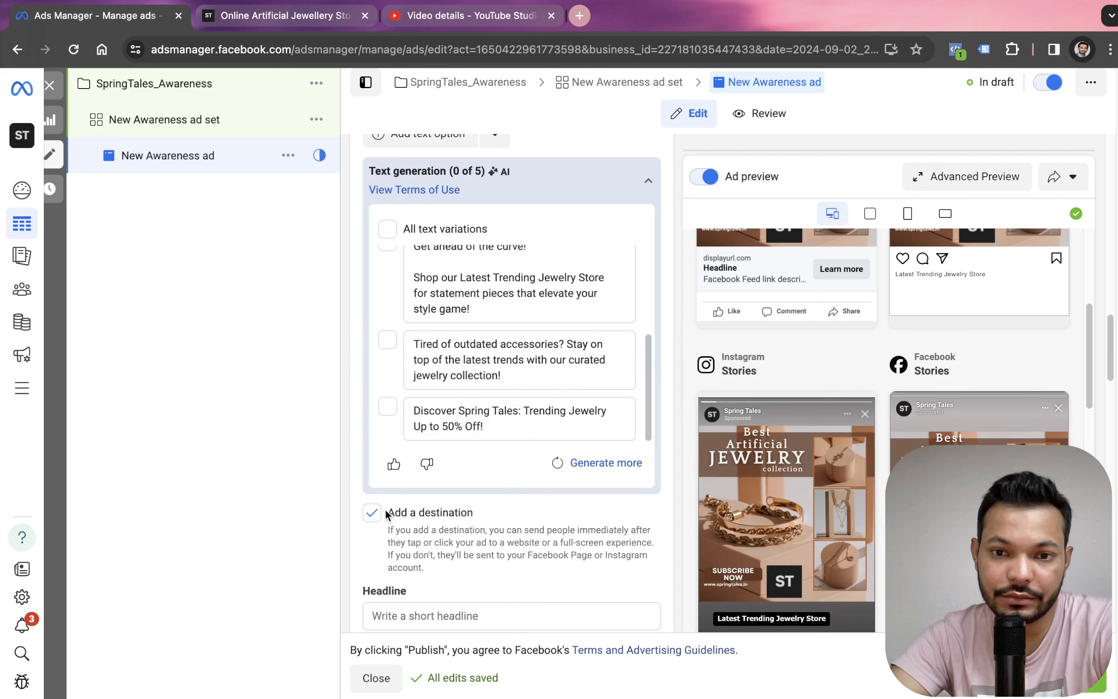
pyautogui.click(313, 26)
pyautogui.click(234, 55)
pyautogui.press('super+c')
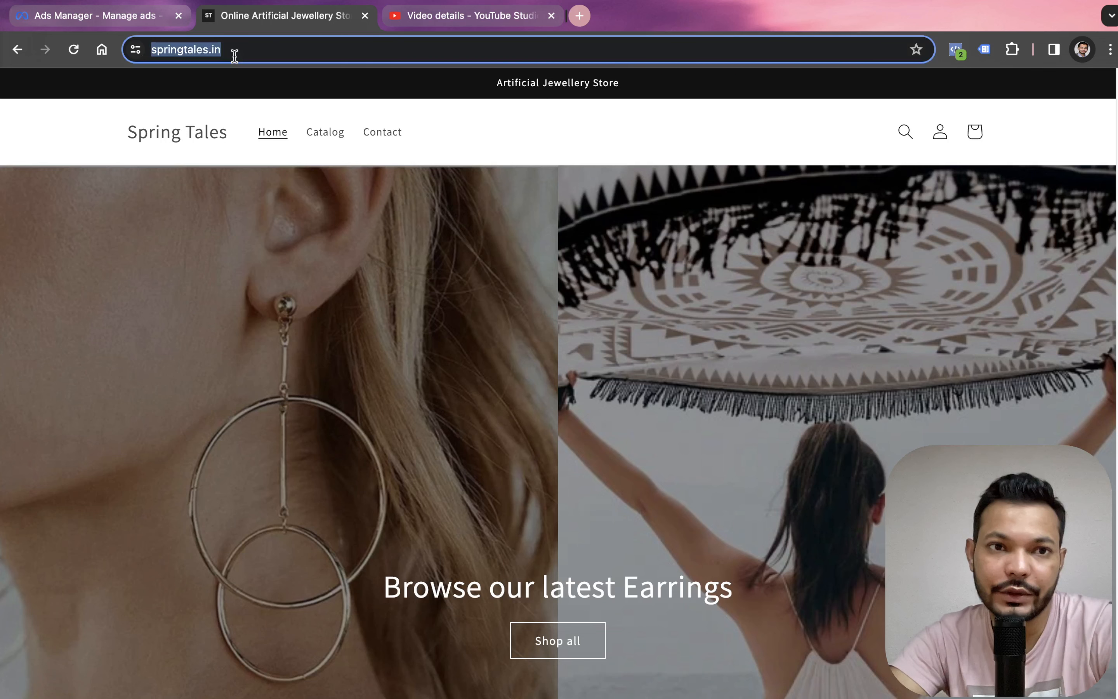
pyautogui.click(120, 26)
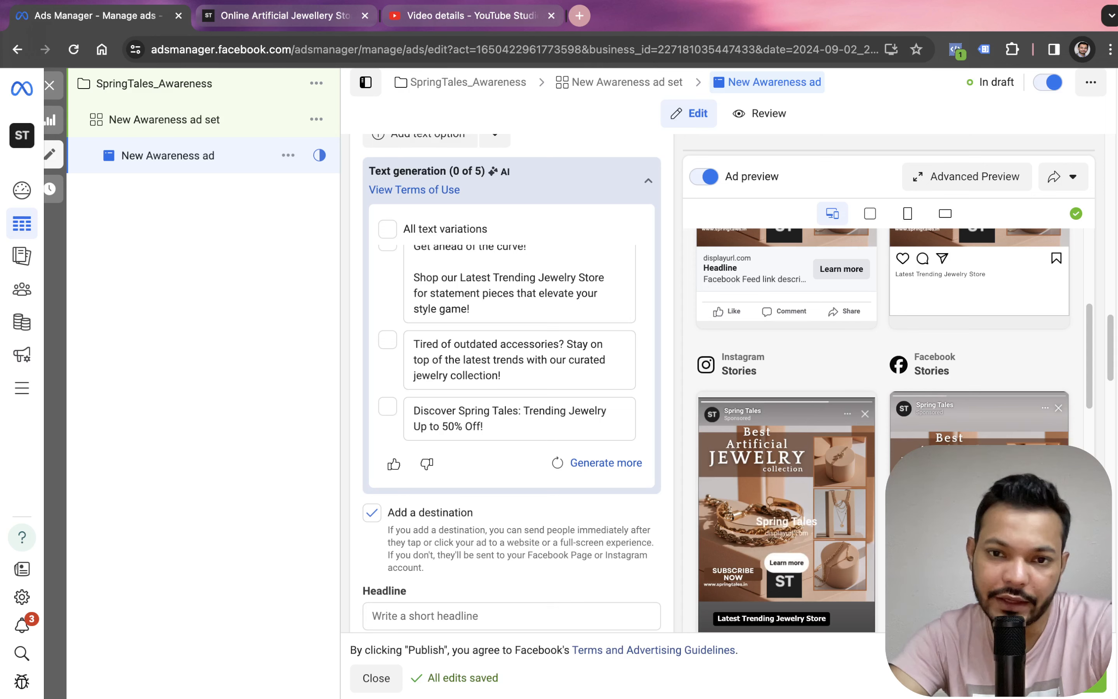
# Enter "Online Jewelry Store in Delhi" as the ad's headline.
pyautogui.scroll(-3, 444, 367)
pyautogui.scroll(-6, 445, 366)
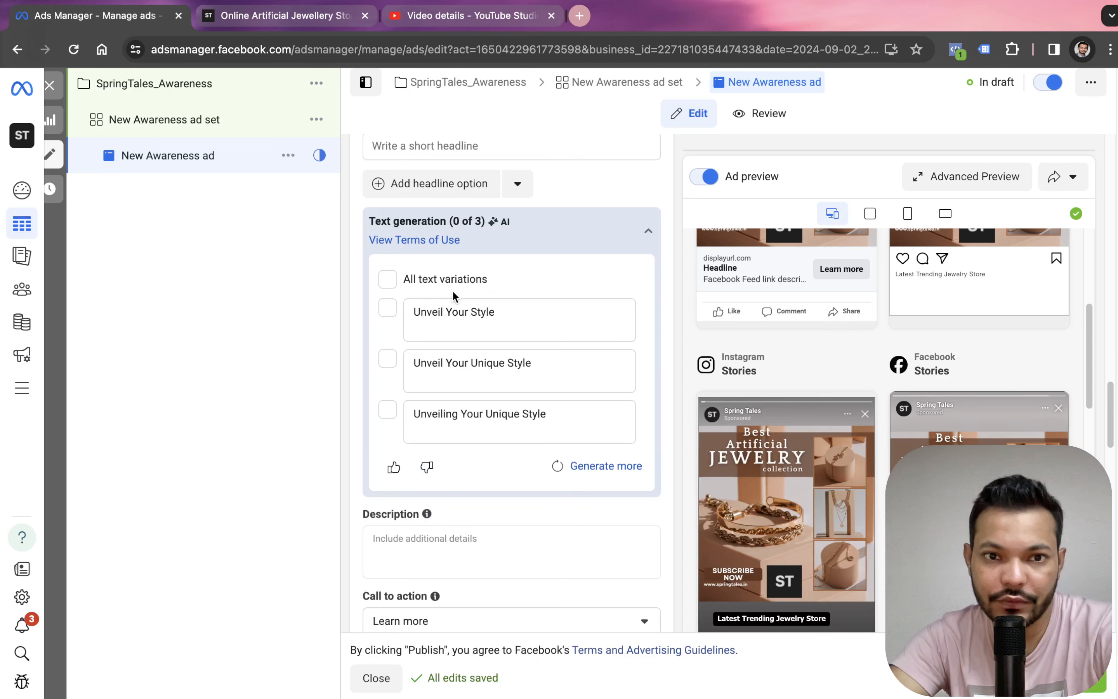
pyautogui.scroll(3, 453, 291)
pyautogui.click(446, 306)
pyautogui.write('J')
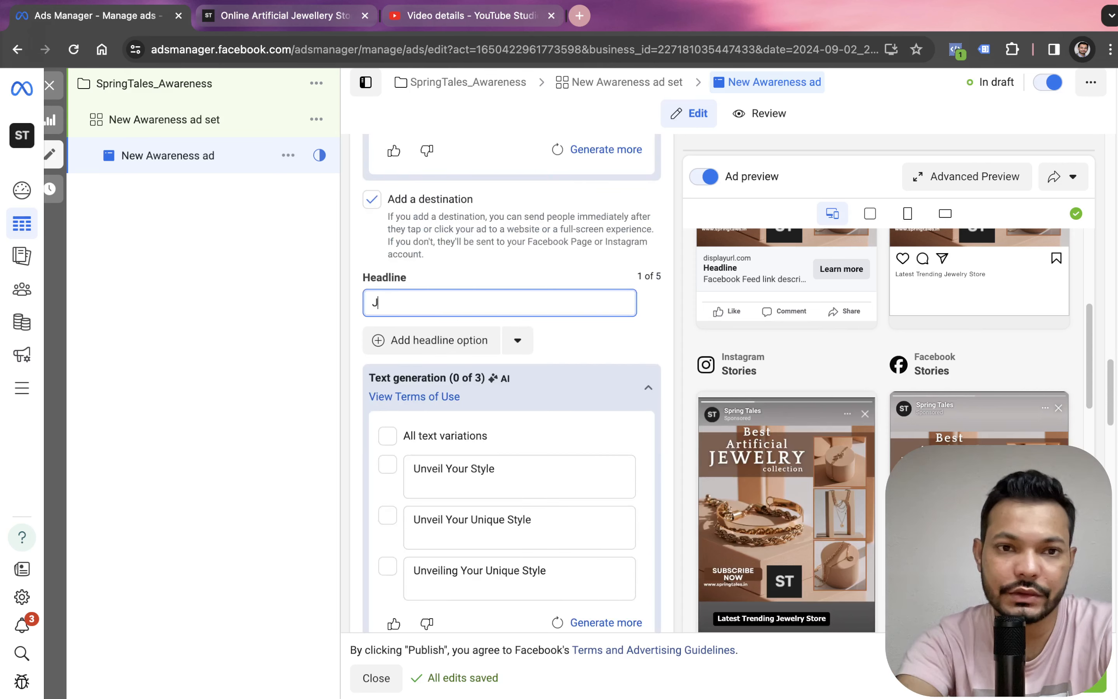
pyautogui.write('ewelry S')
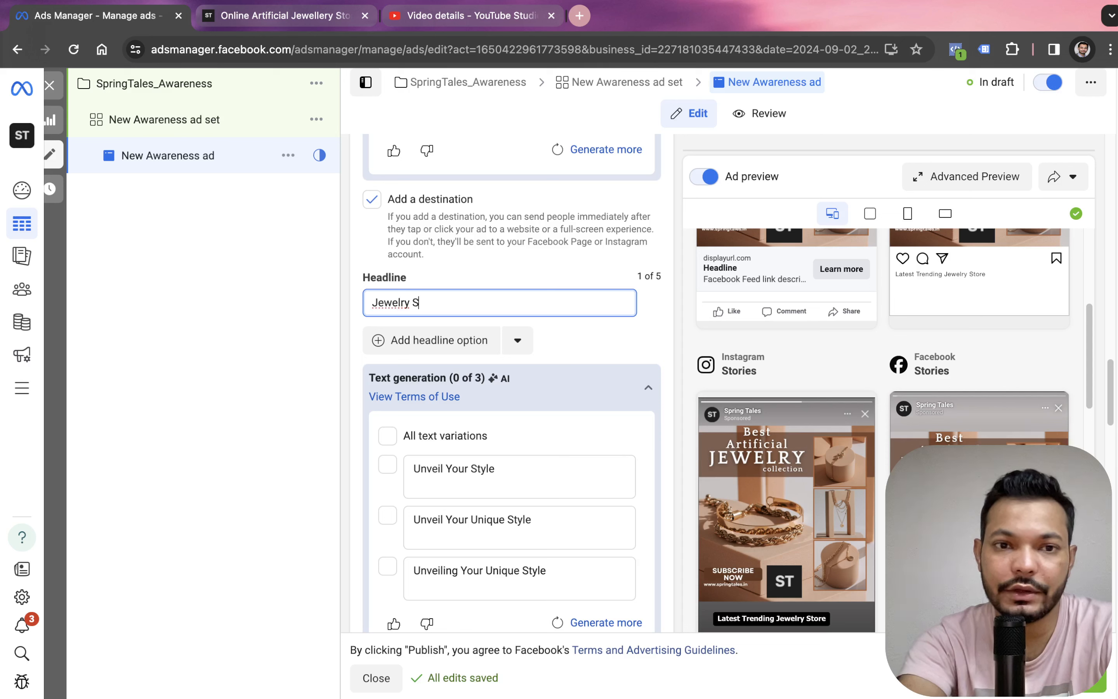
pyautogui.write('tore in Delhi')
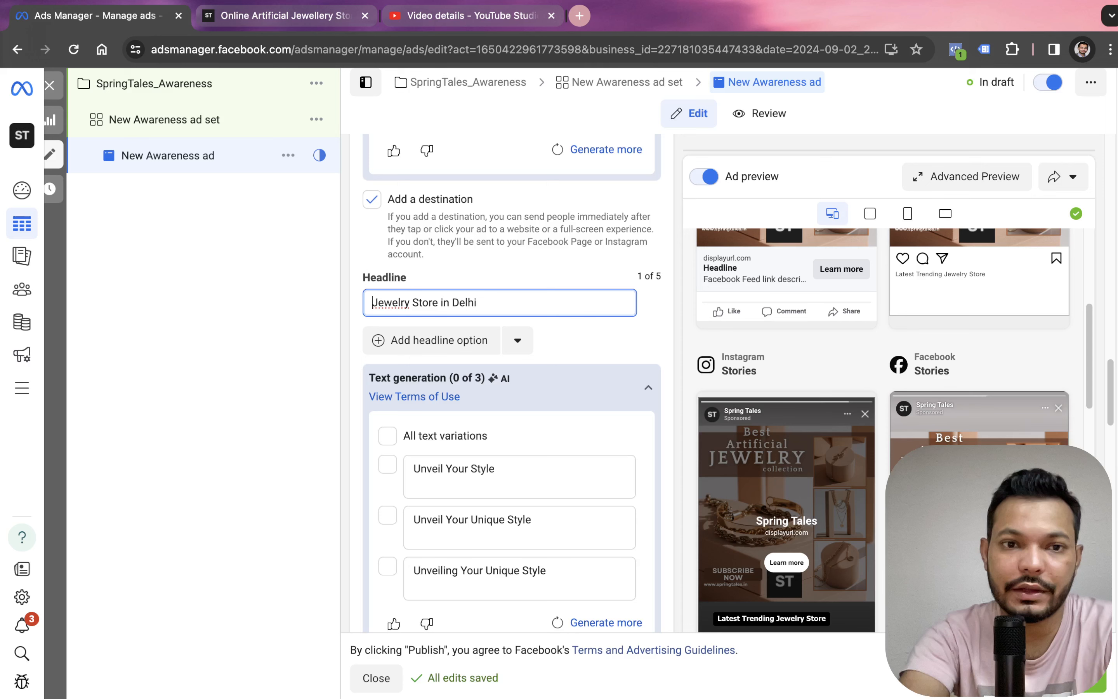
pyautogui.write('Online')
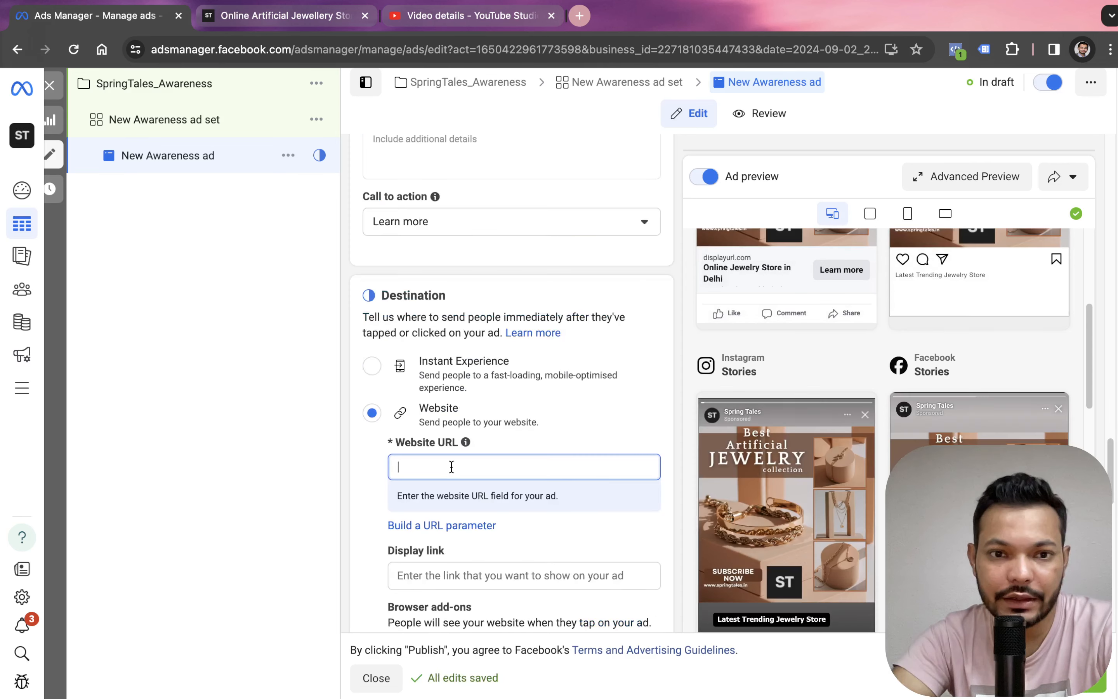
# Fill the destination's website URL with the copied springtales.in address and set the ad's call to action to Shop now.
pyautogui.press('super+v')
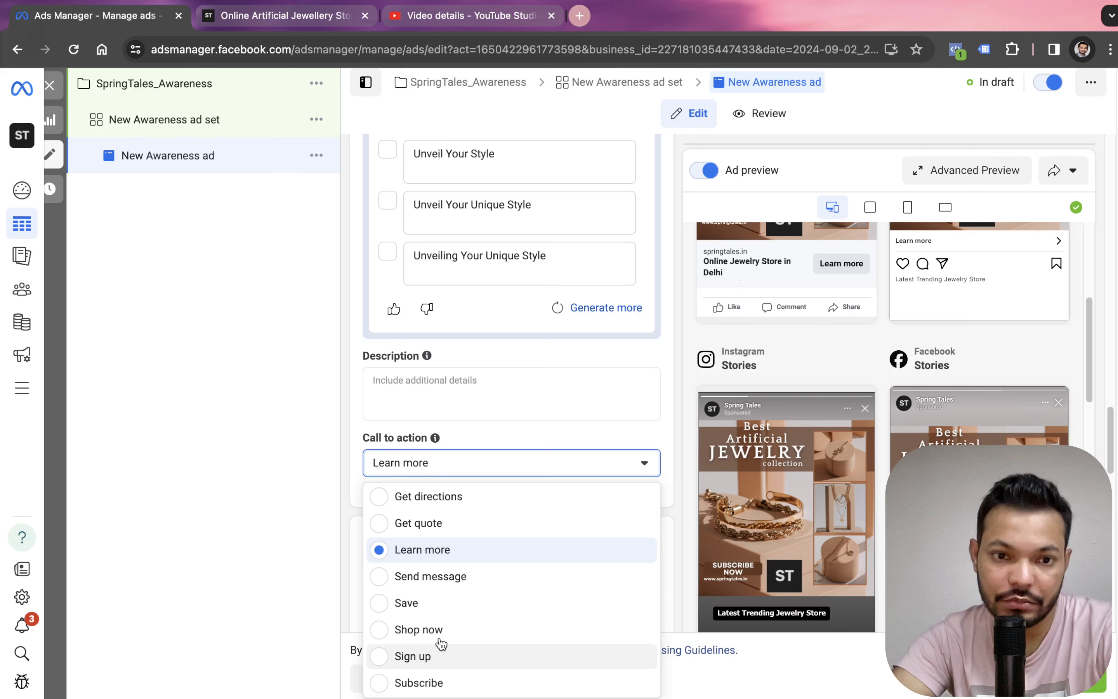
pyautogui.click(440, 652)
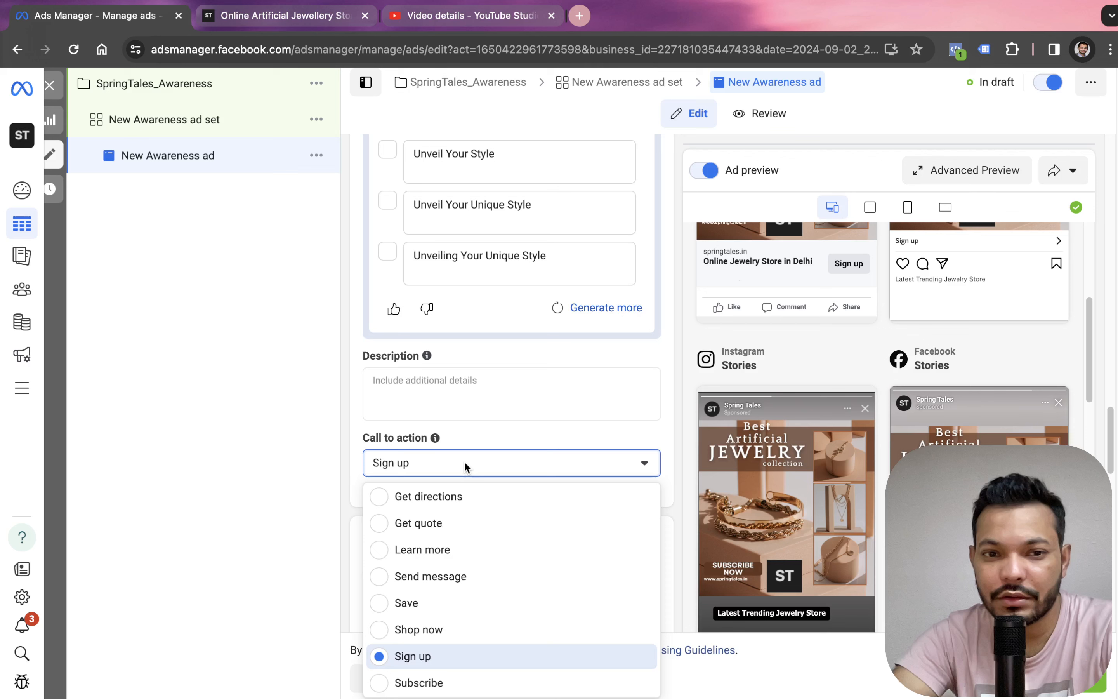
pyautogui.click(428, 629)
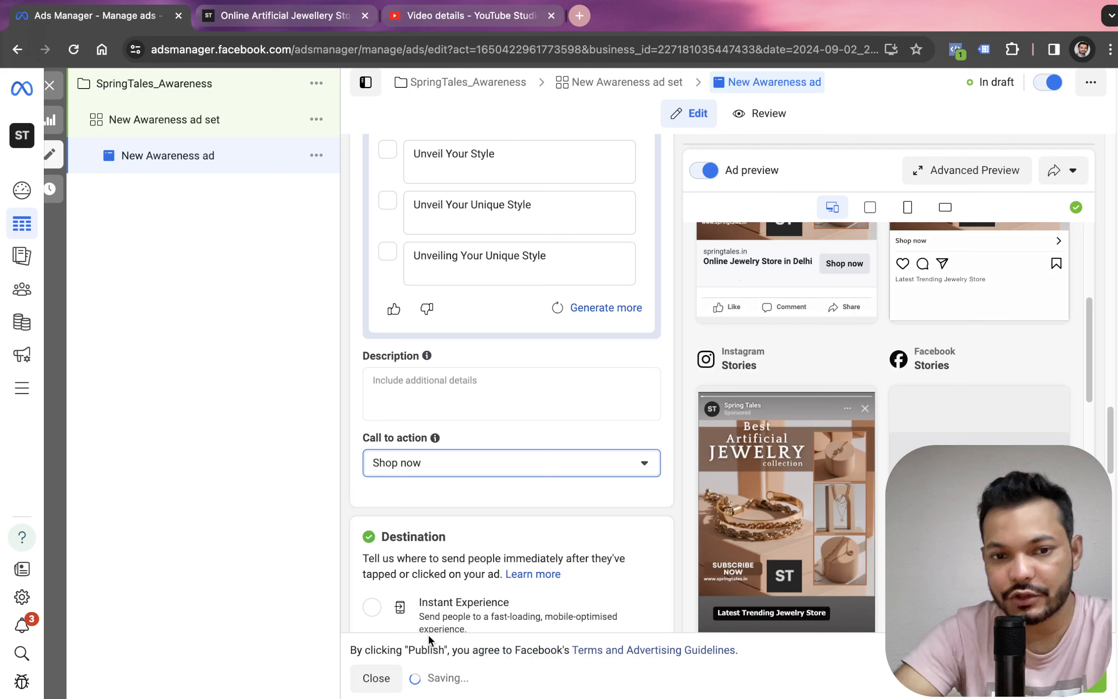
pyautogui.click(508, 407)
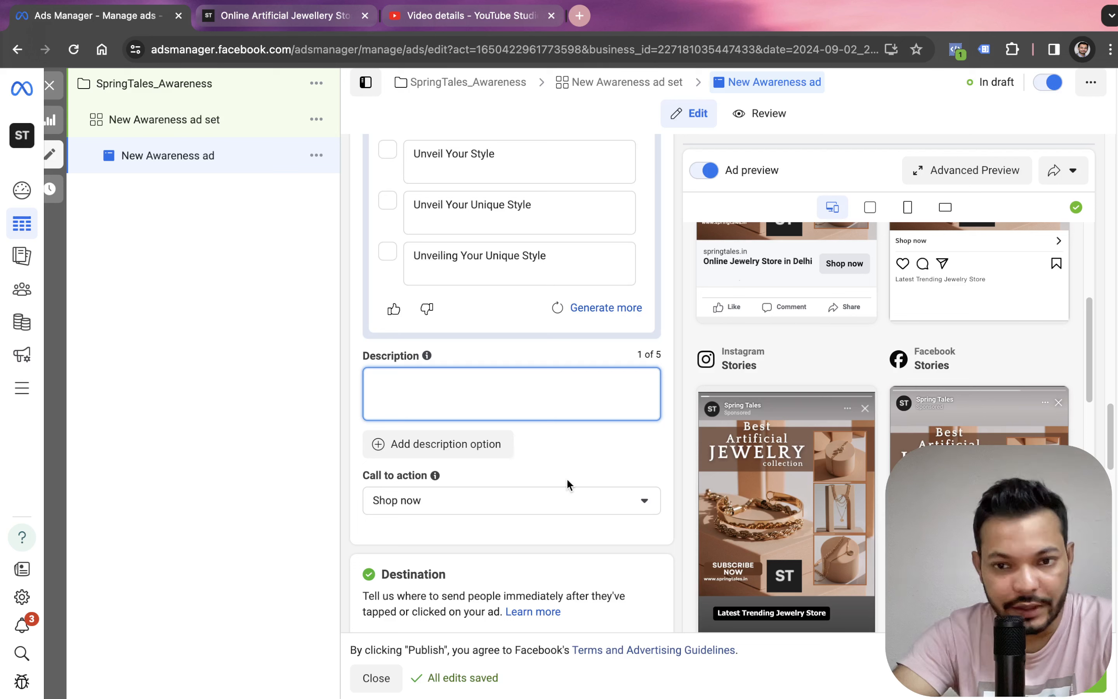
# Try the WhatsApp browser add-on for the website destination, set it back to None, and look over the languages and tracking settings.
pyautogui.scroll(-3, 566, 478)
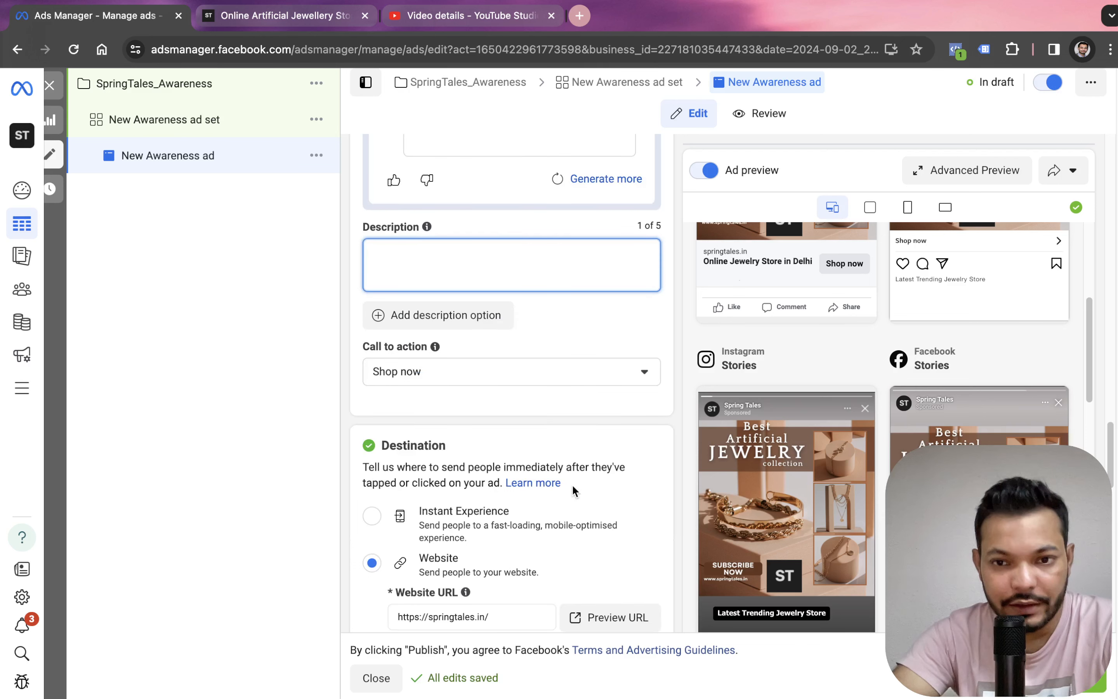
pyautogui.scroll(-5, 572, 484)
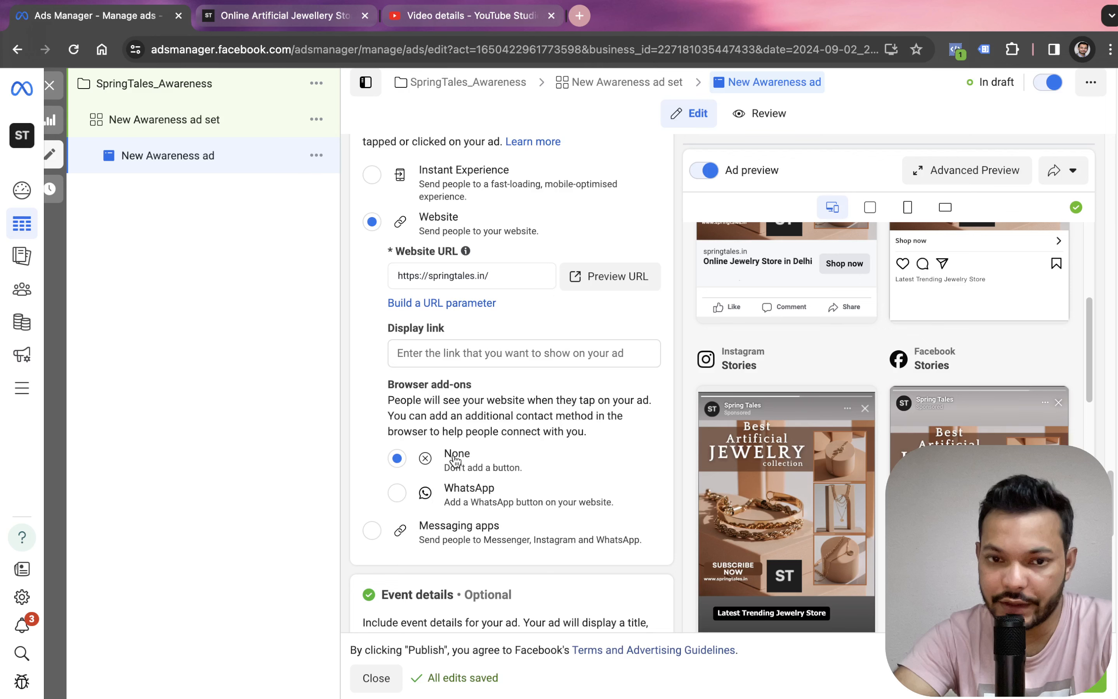
pyautogui.click(458, 491)
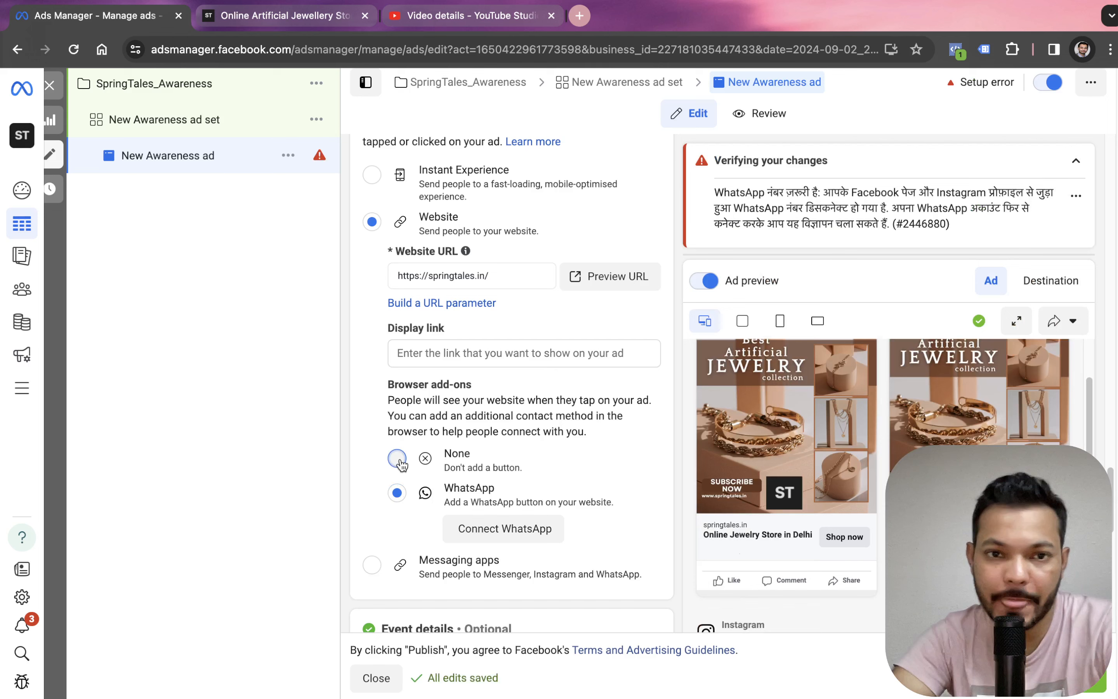
pyautogui.click(397, 459)
pyautogui.scroll(-10, 481, 493)
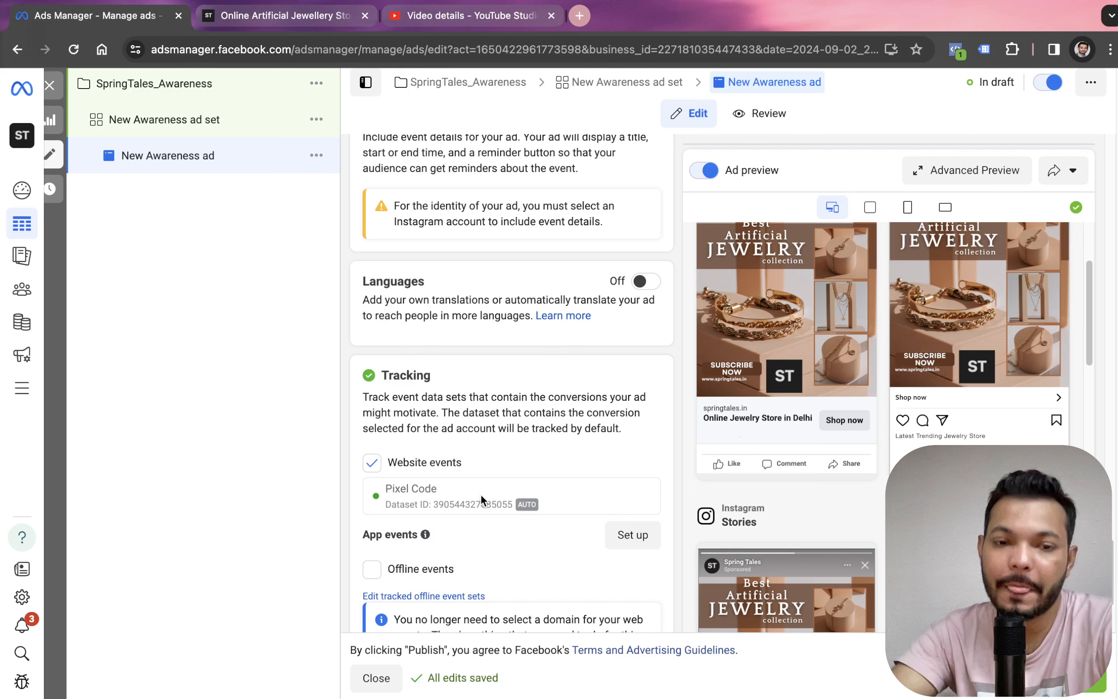
pyautogui.scroll(-5, 480, 492)
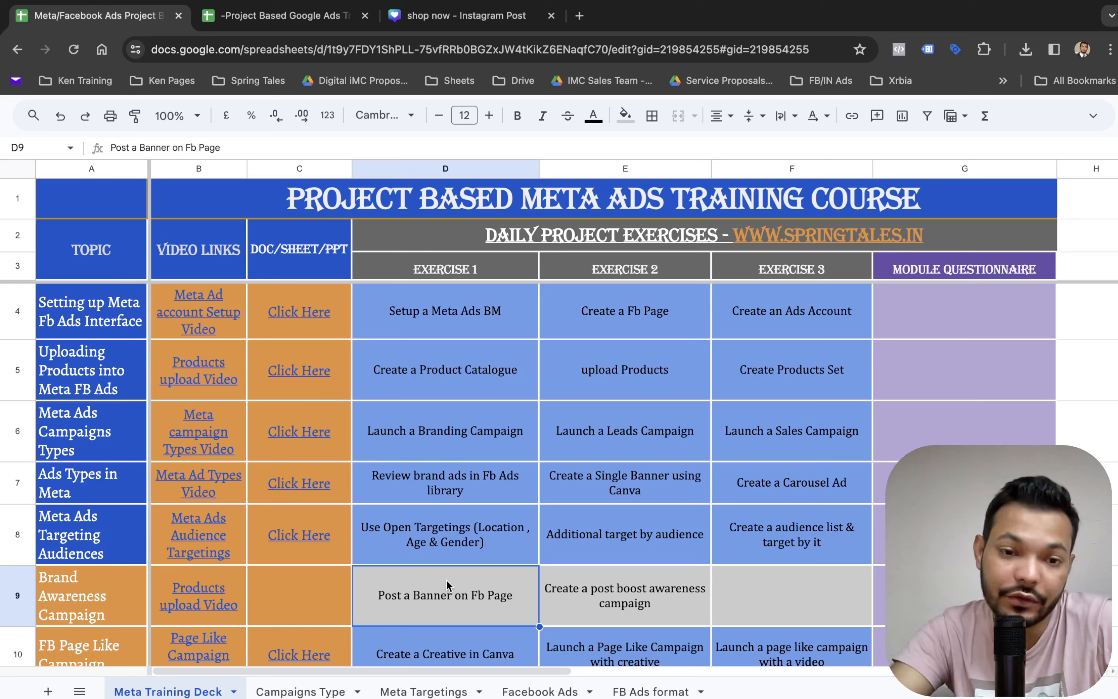
# In the Google Sheets training deck, extend the Brand Awareness Campaign row's Exercise 2 to read "Create a post boost awareness campaign using the same banner".
pyautogui.press('super+shift+b')
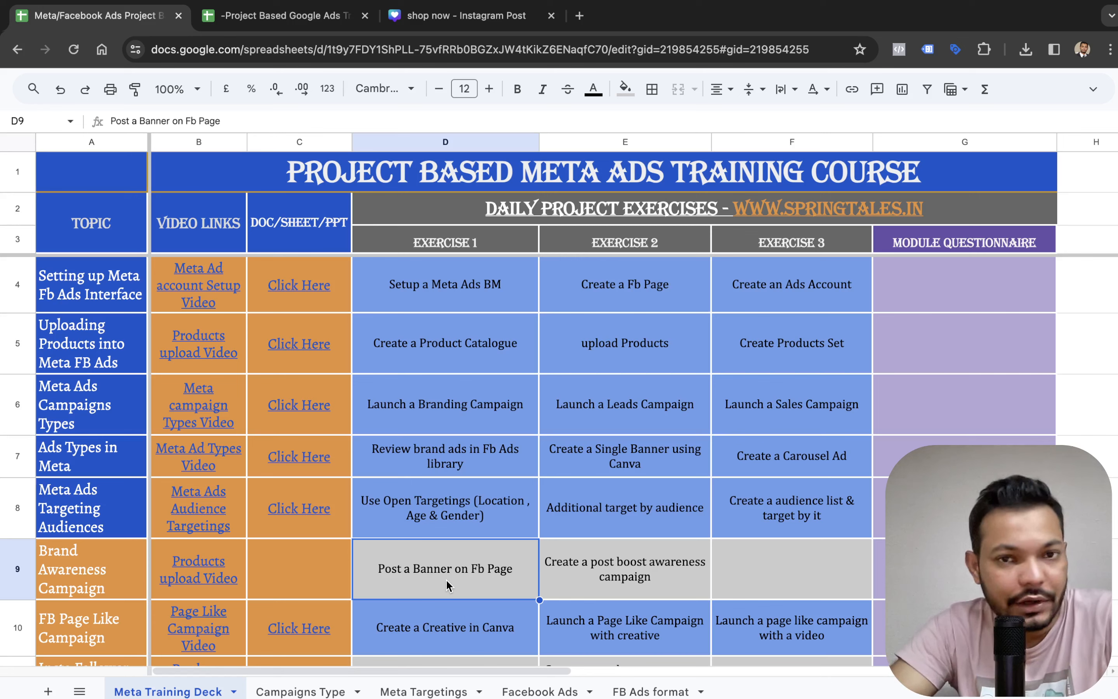
pyautogui.press('Right')
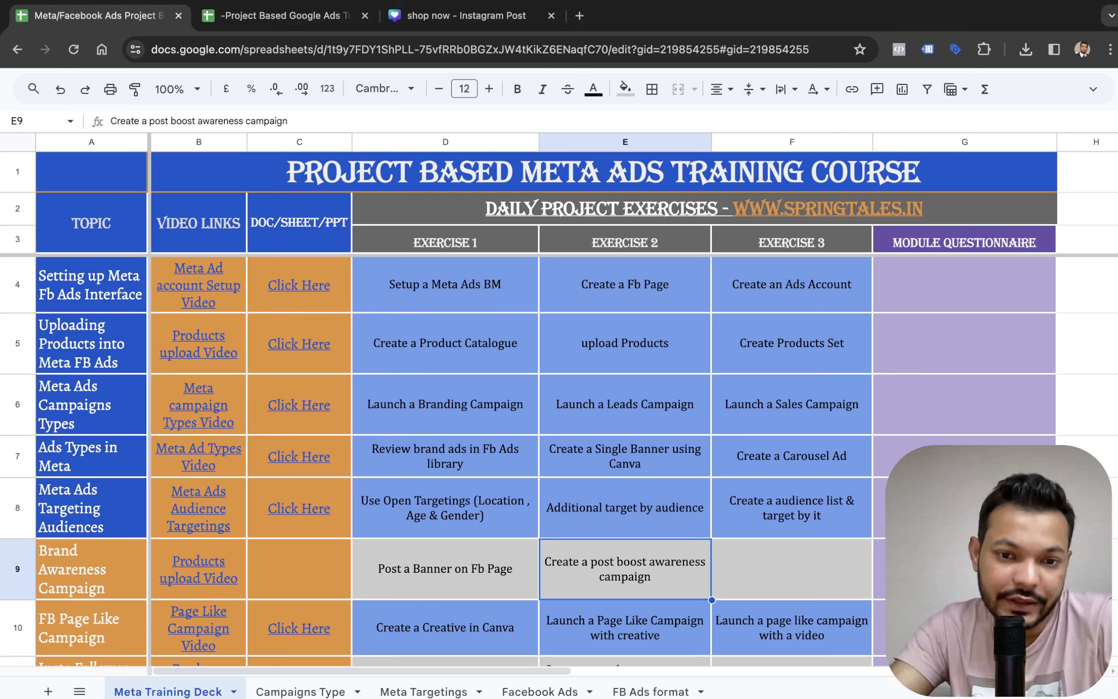
pyautogui.doubleClick(656, 587)
pyautogui.write('using hte')
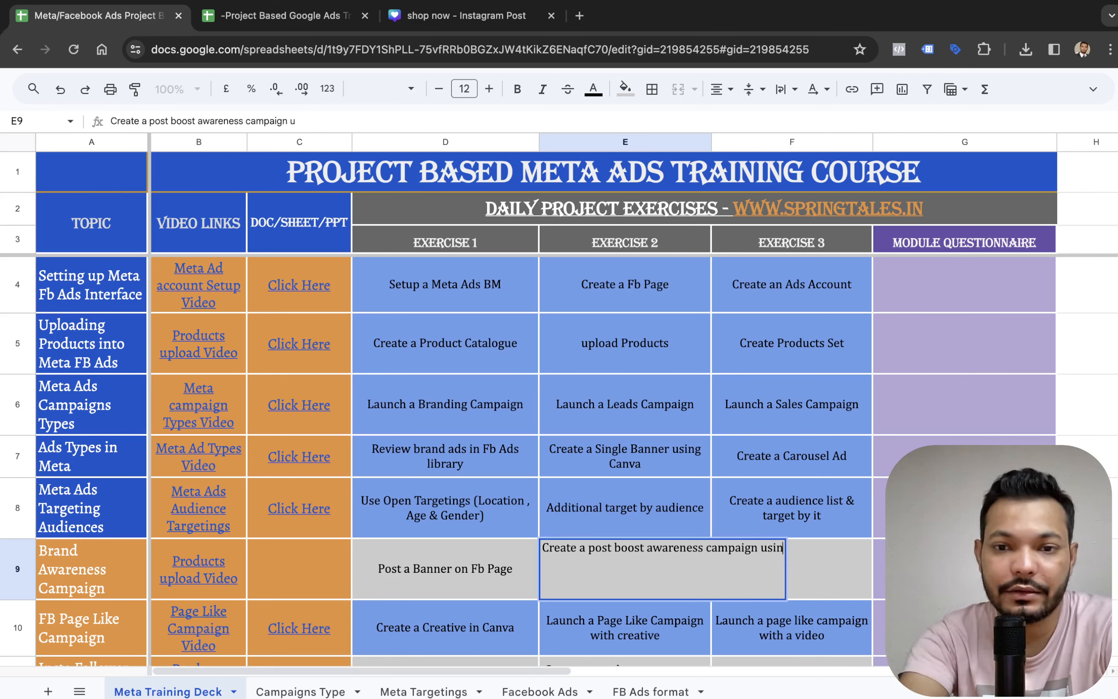
pyautogui.press('BackSpace')
pyautogui.press('BackSpace')
pyautogui.press('BackSpace')
pyautogui.write('the sma')
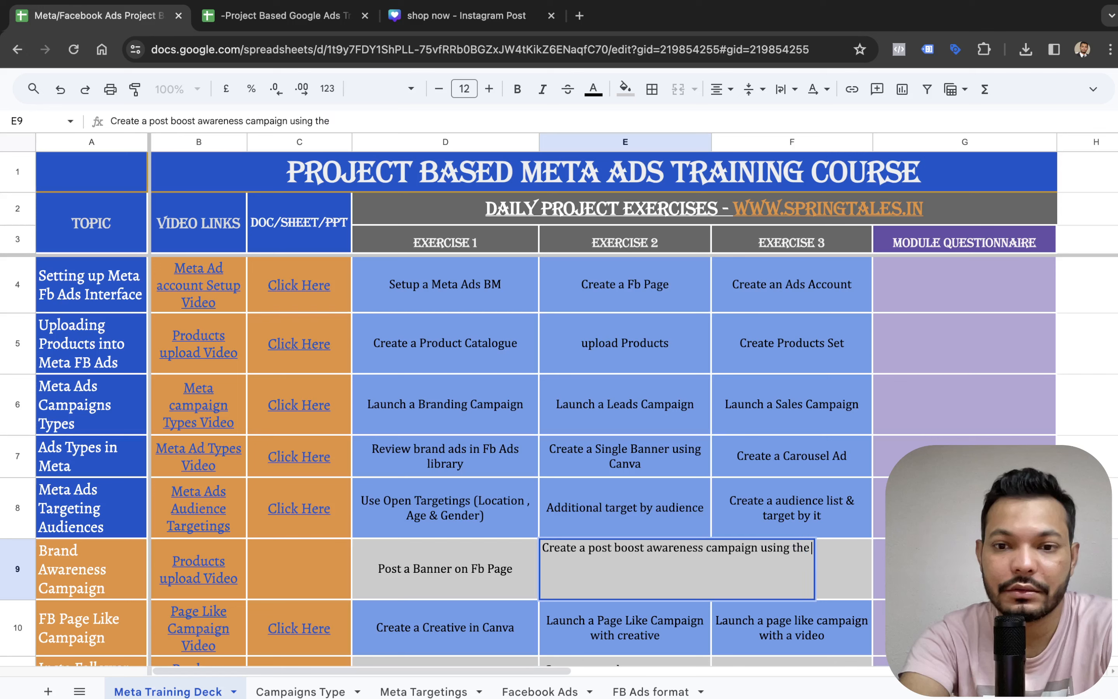
pyautogui.press('BackSpace')
pyautogui.press('BackSpace')
pyautogui.write('ame')
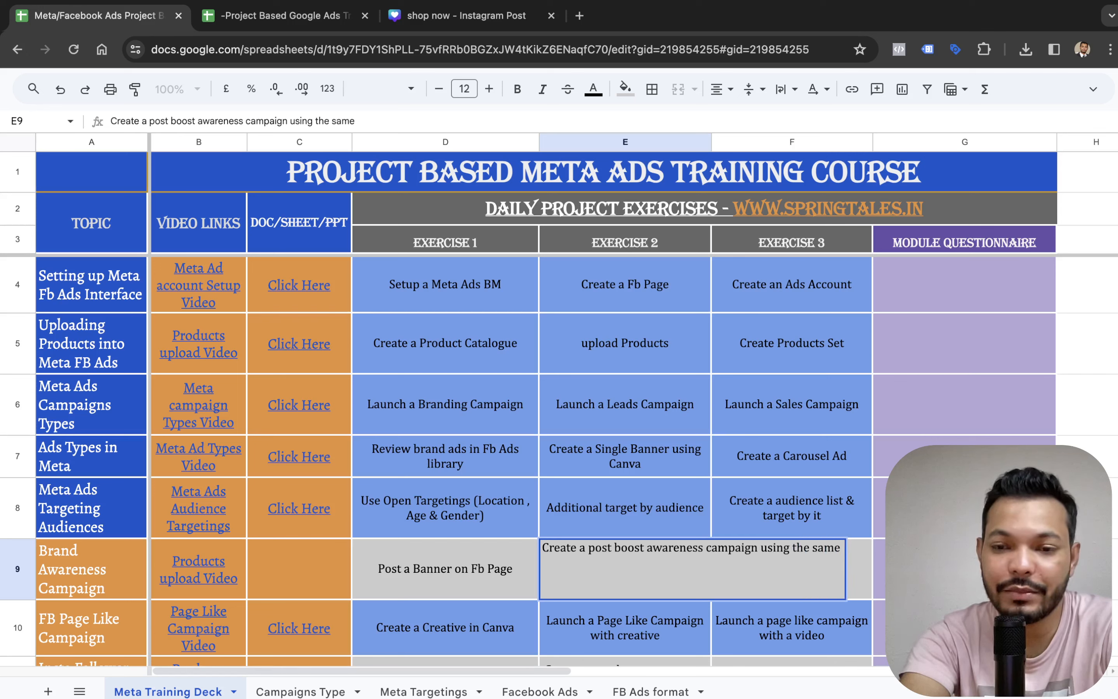
pyautogui.write(' banner')
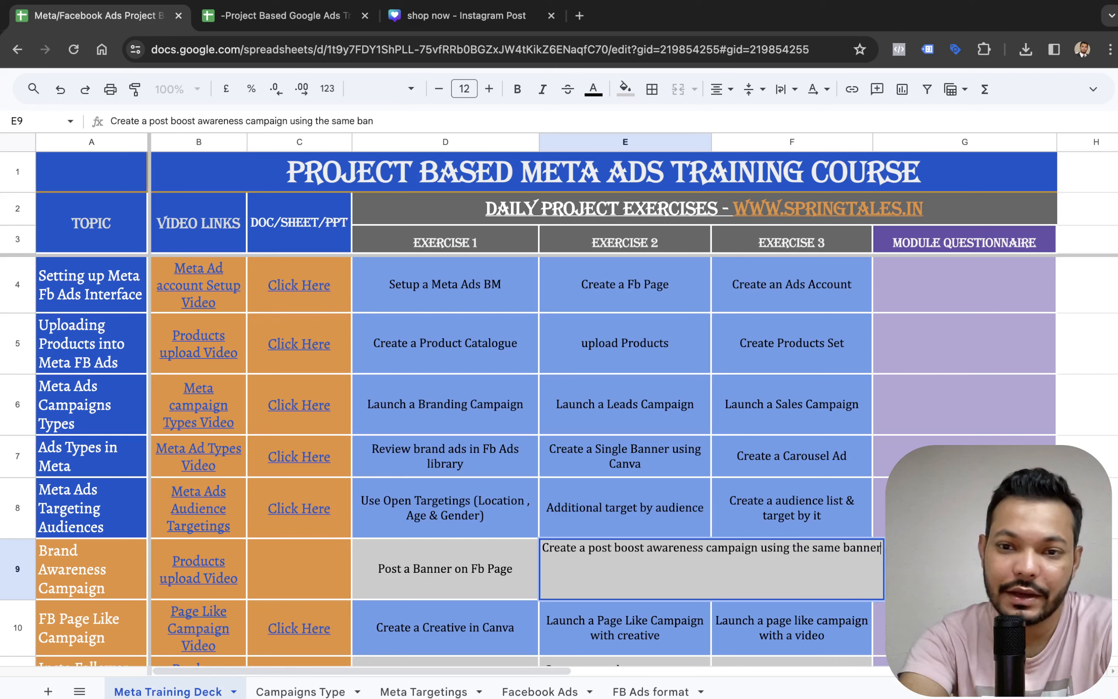
pyautogui.press('Tab')
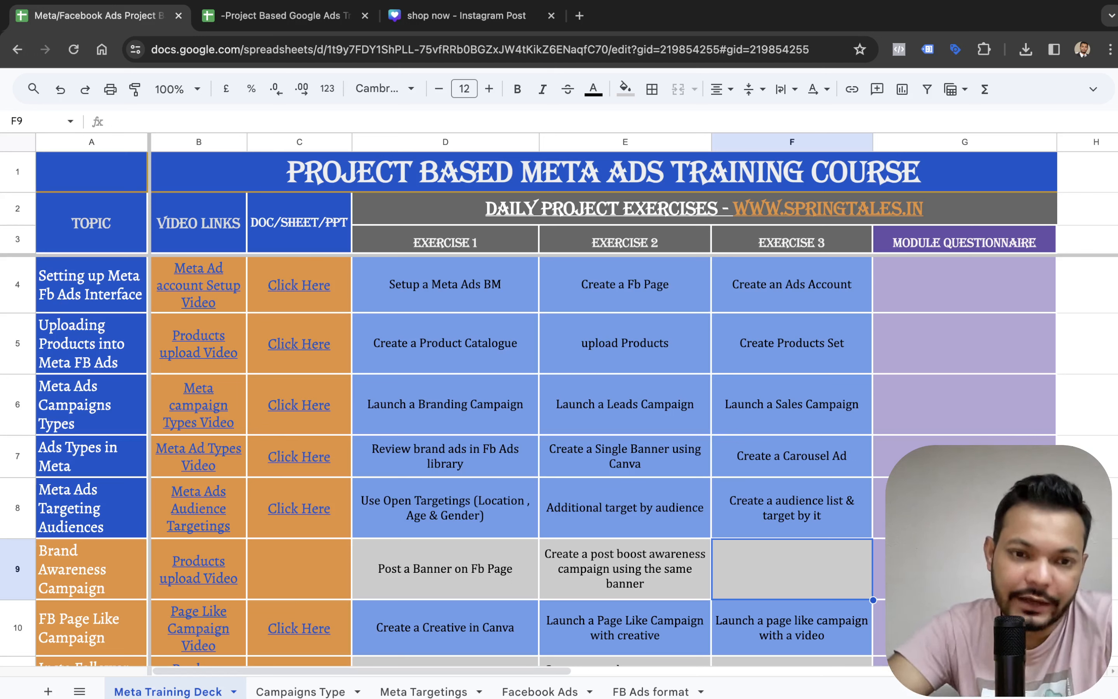
# Open the Campaigns Type sheet to view the campaign types and their average costs in India.
pyautogui.click(301, 690)
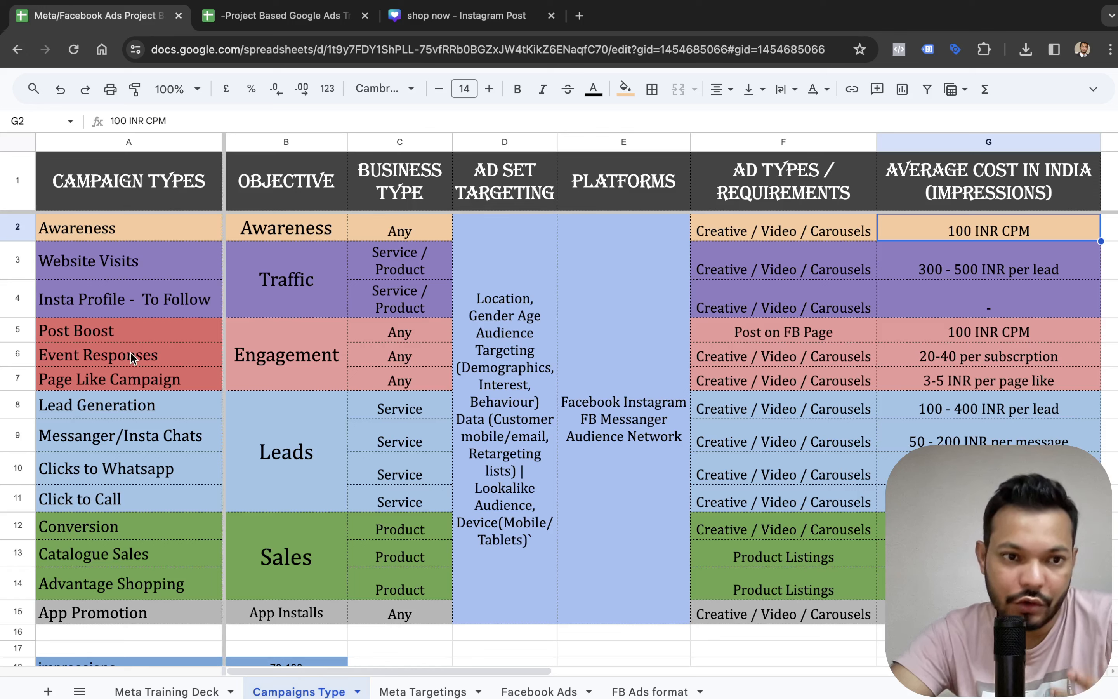